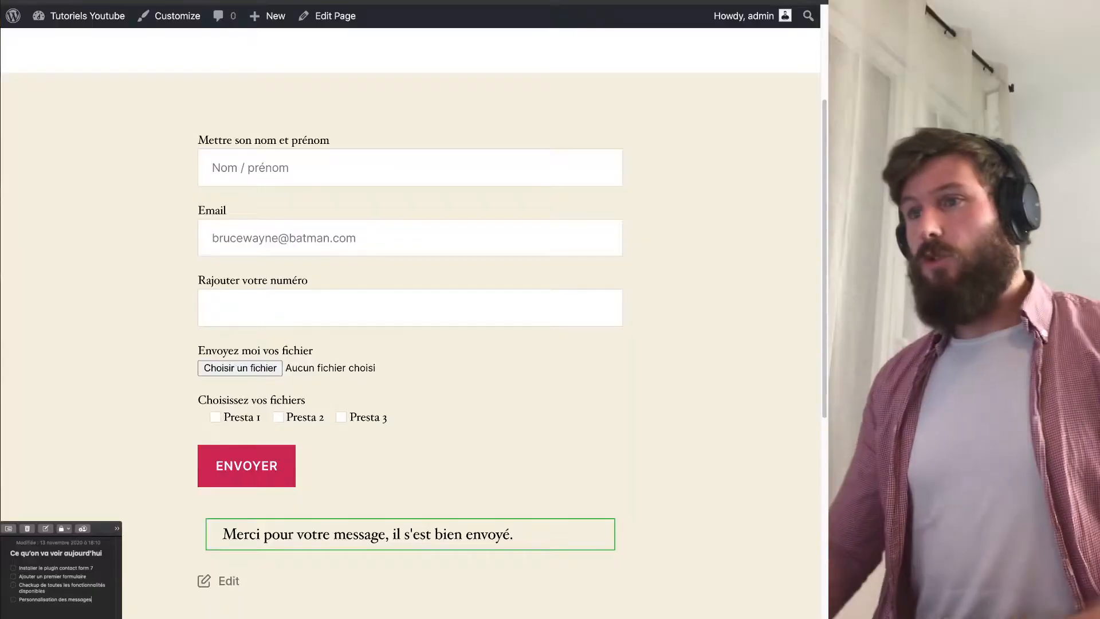
Leave the name, email and phone fields empty and submit the Contact form with ENVOYER.
drag(198, 139, 344, 403)
click(402, 402)
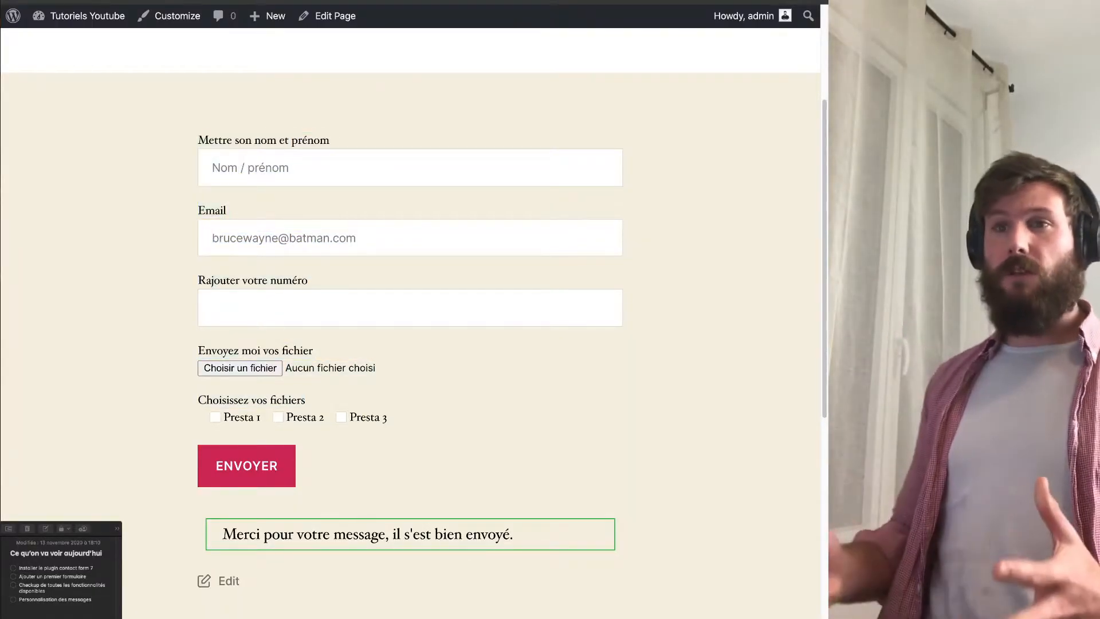
click(409, 168)
click(676, 201)
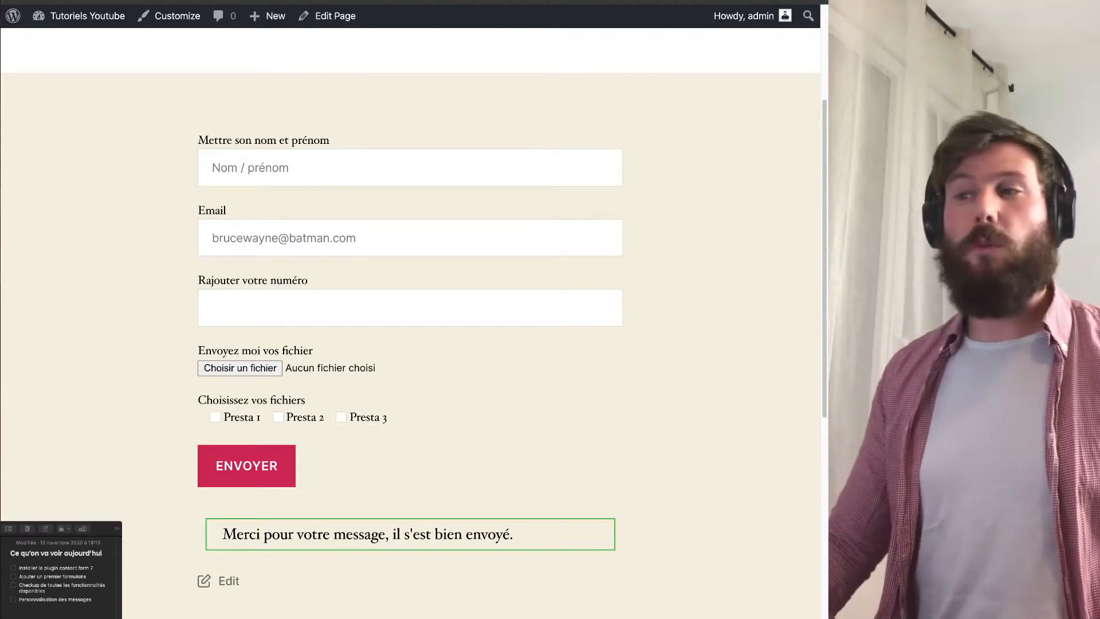
click(409, 238)
click(410, 308)
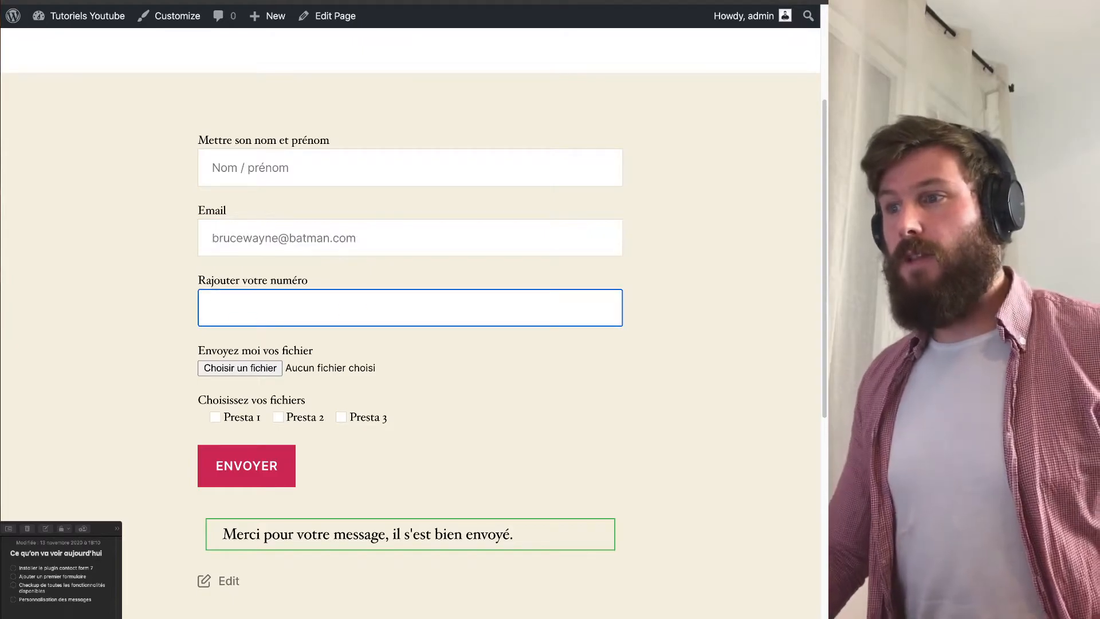
drag(294, 280, 214, 280)
click(287, 308)
click(246, 466)
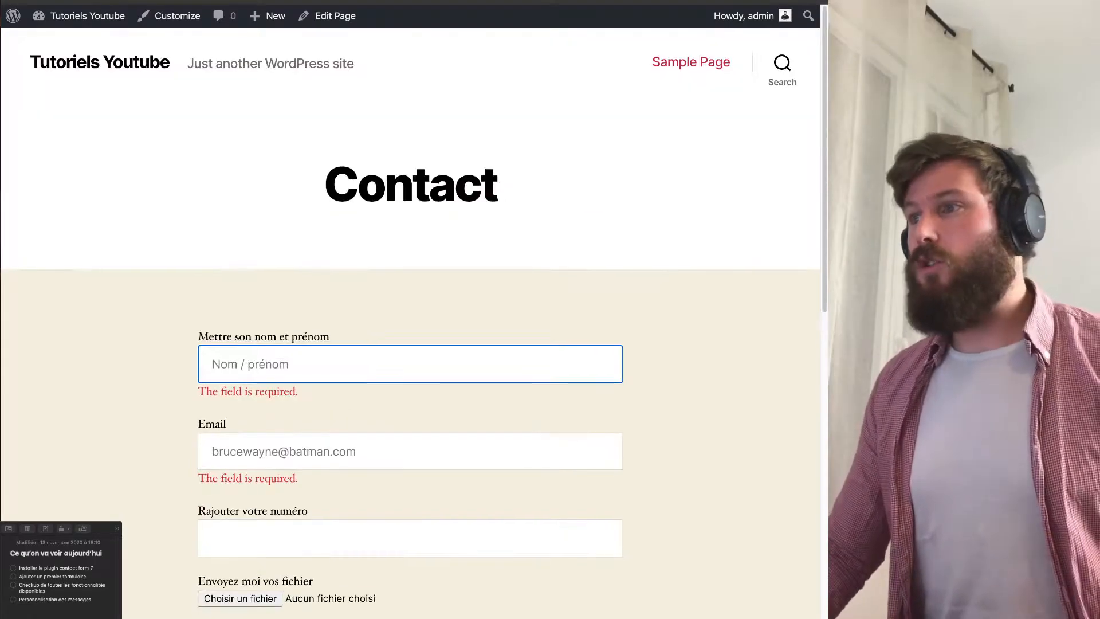
Go to Plugins > Installed Plugins from the admin sidebar.
scroll(298, 397, up, 4)
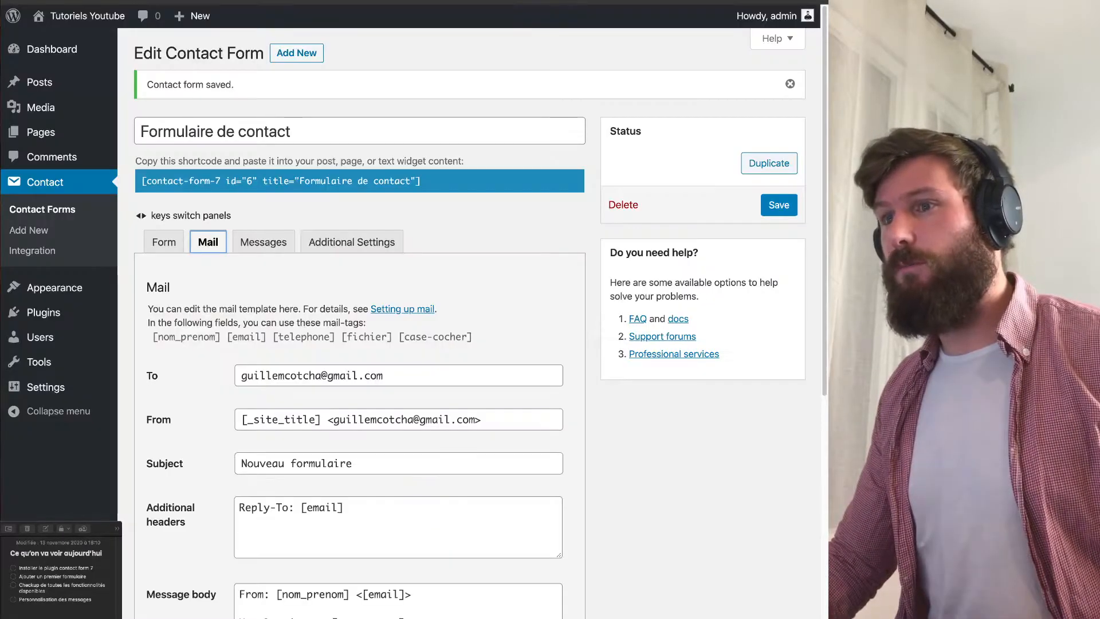
mouse_move(43, 313)
click(162, 314)
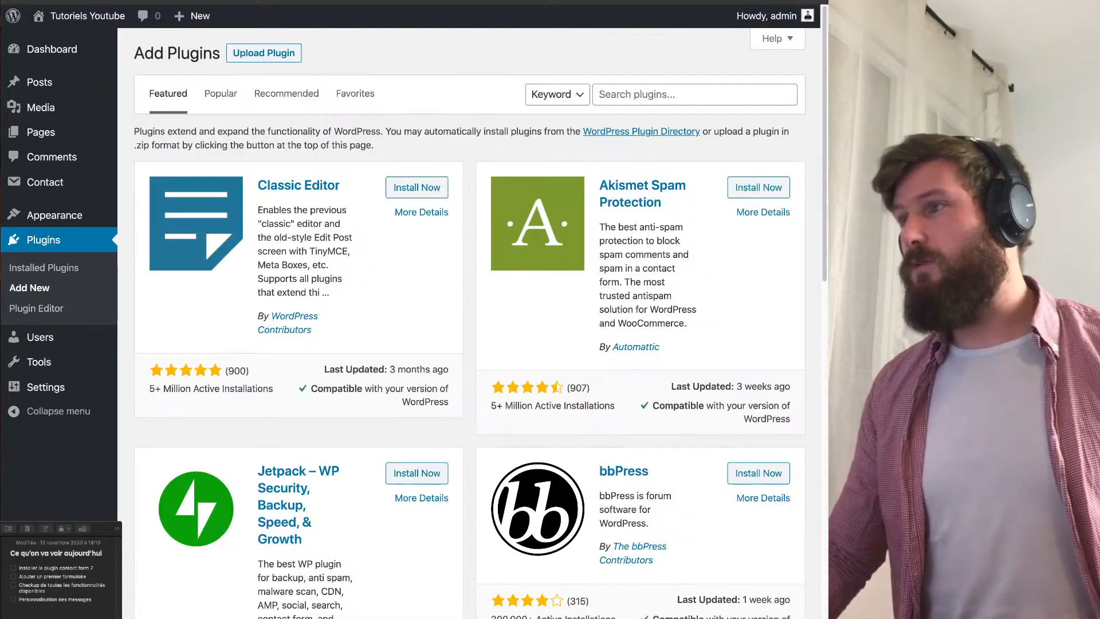
Search Add New plugins for 'contact form 7' and review the Contact Form 7 result's rating.
click(687, 94)
text(contact form 7)
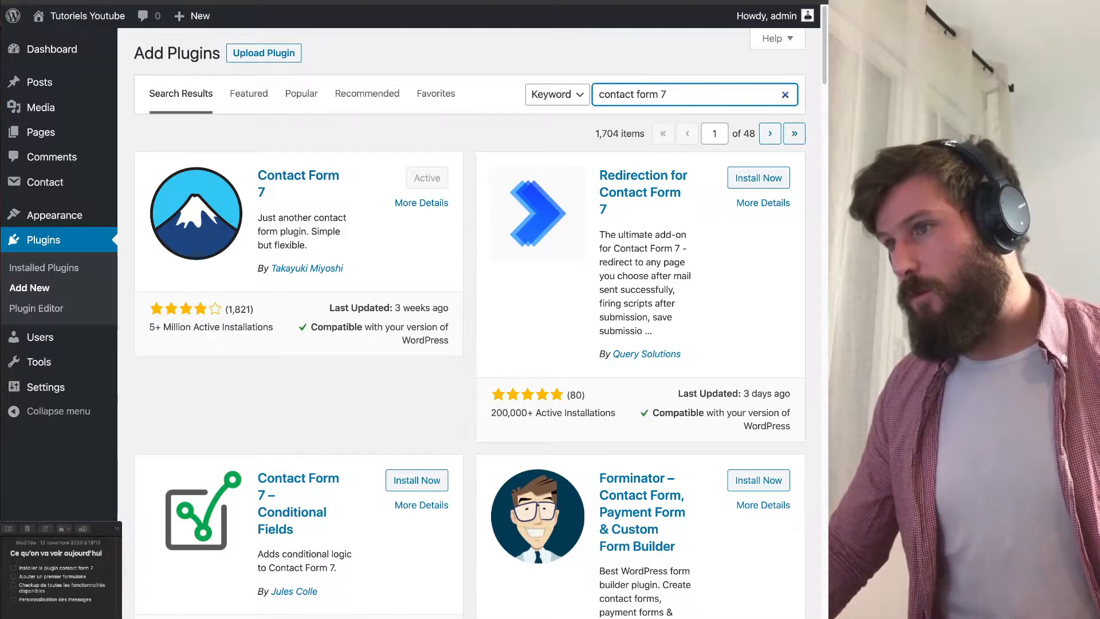
drag(150, 327, 395, 309)
click(182, 314)
click(394, 309)
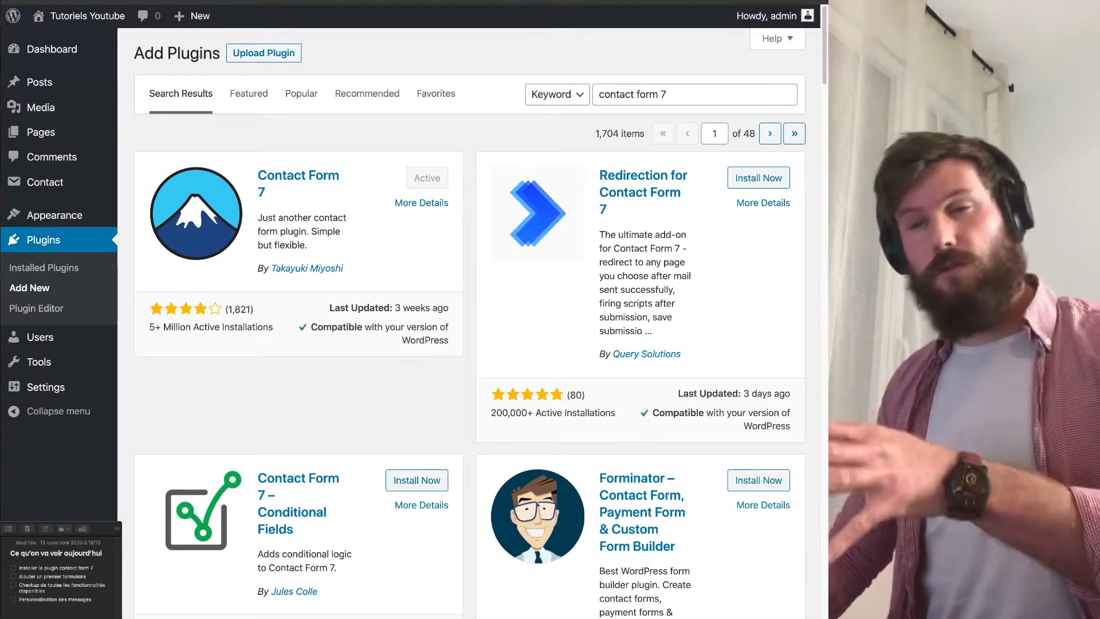
mouse_move(46, 183)
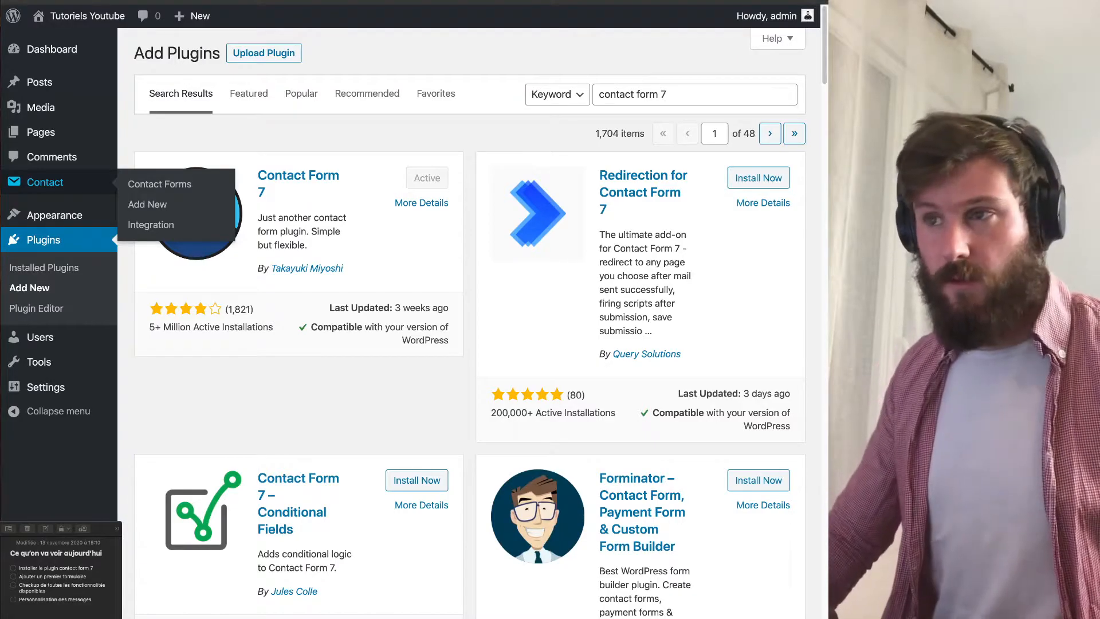
Open Contact > Contact Forms and point out the 'Formulaire de contact' and 'Contact form 1' titles.
click(46, 182)
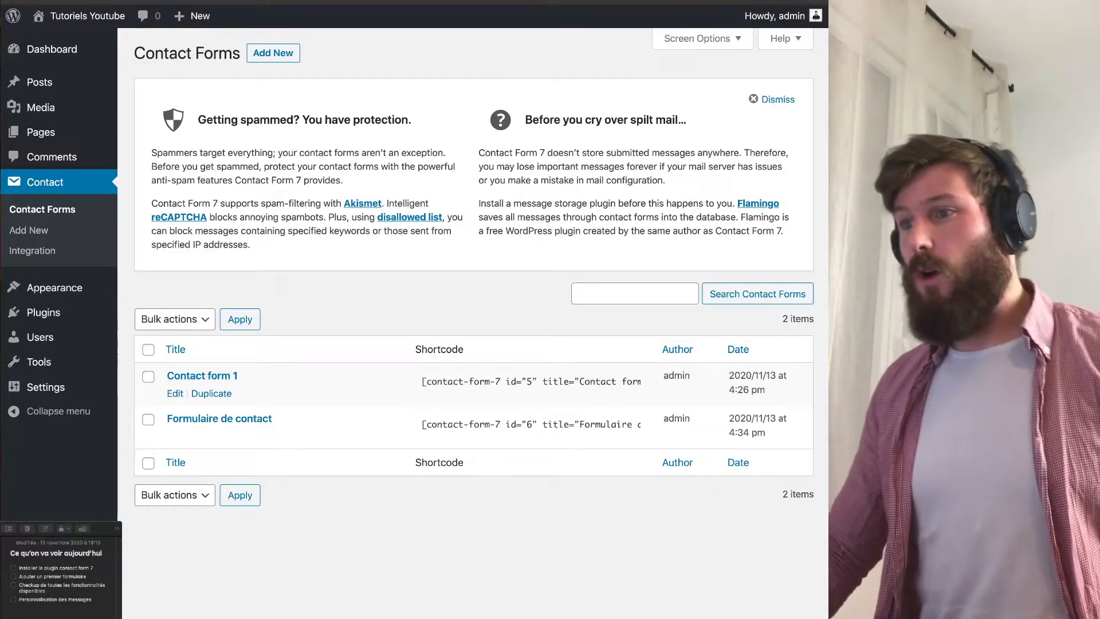
drag(276, 419, 166, 419)
click(356, 307)
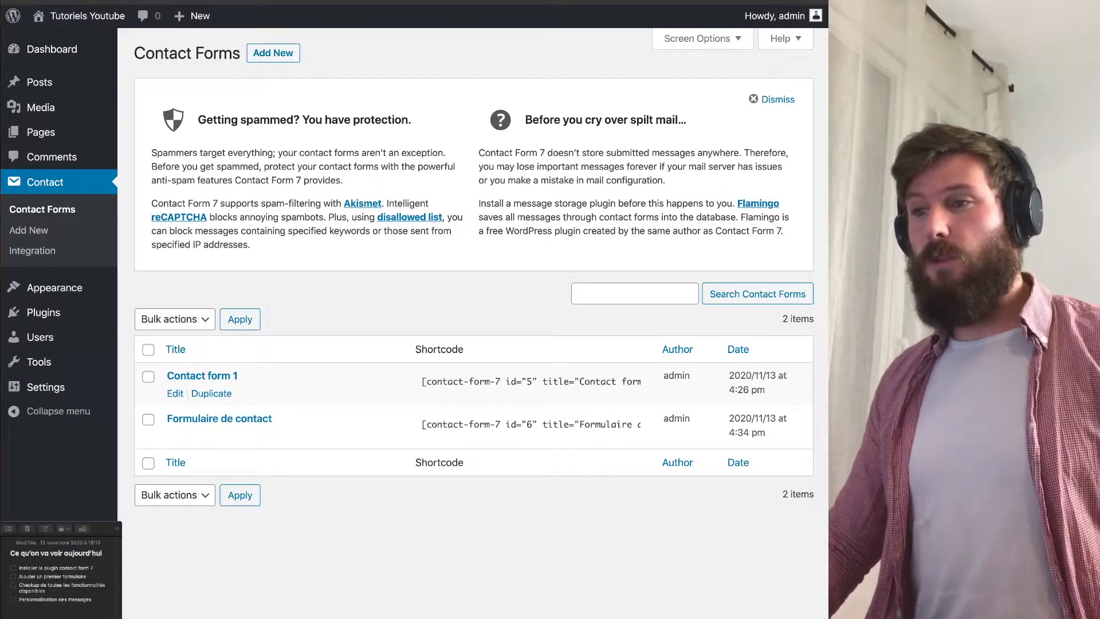
drag(239, 376, 166, 376)
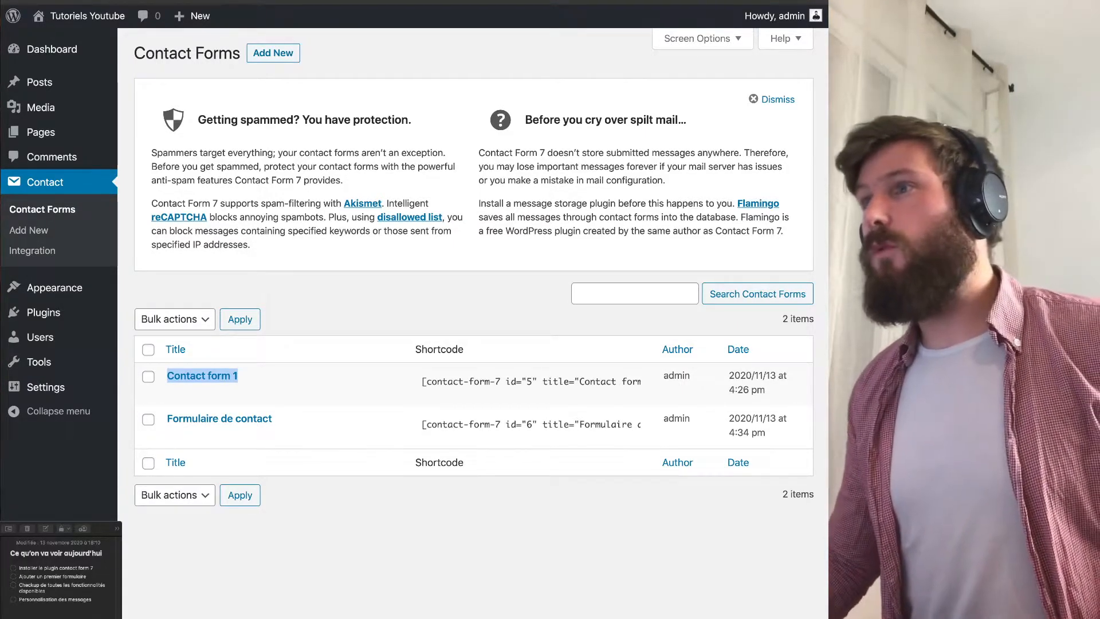
On the live Contact page tab, point out the name, file upload and 'Choisissez vos fichiers' labels.
key(ctrl+Tab)
scroll(410, 321, down, 2)
drag(199, 248, 330, 248)
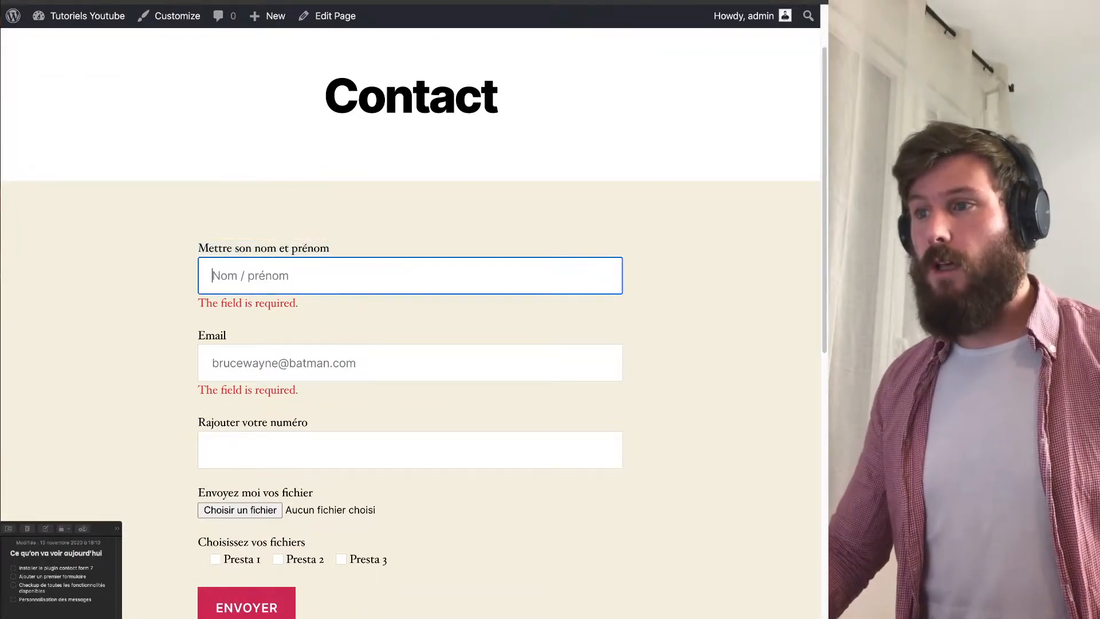
drag(198, 493, 261, 493)
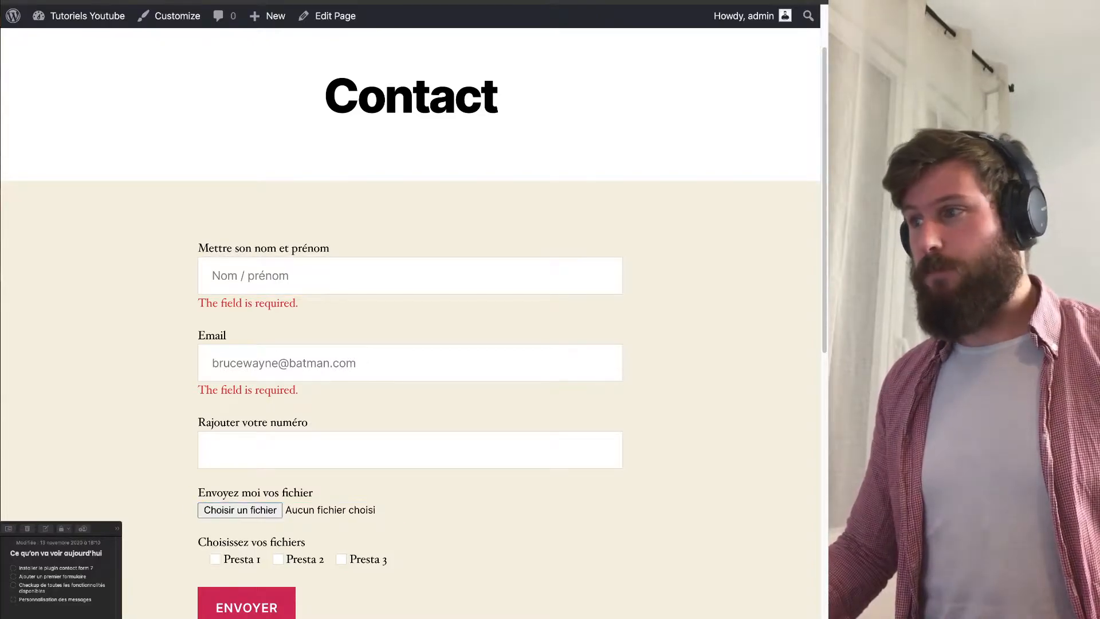
drag(198, 541, 305, 542)
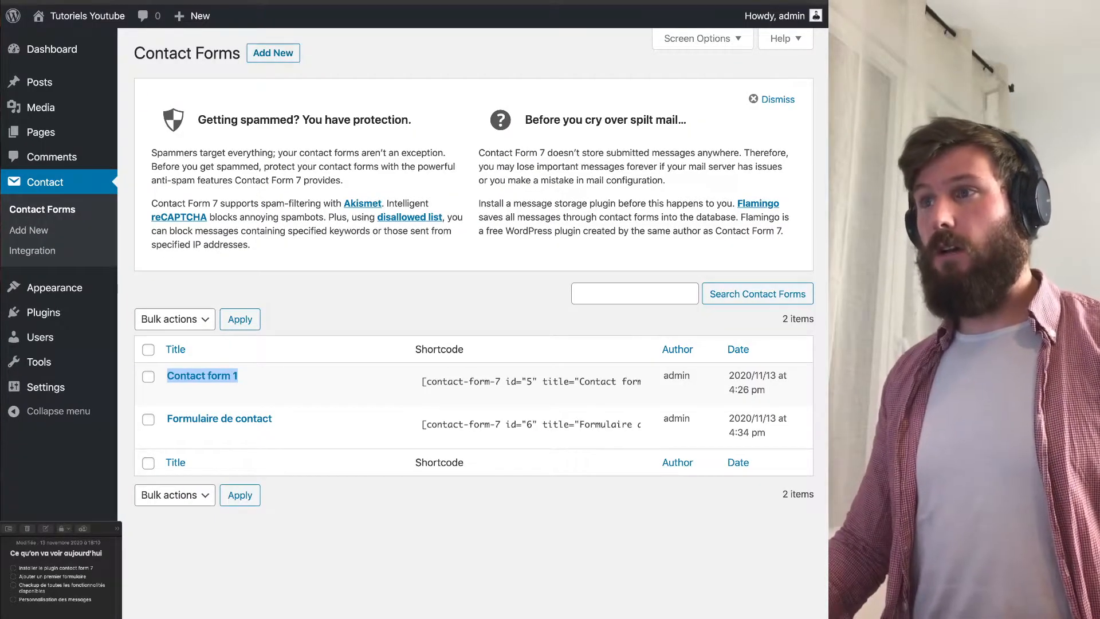
Start a new contact form titled 'Formulaire 2' and look over its default name-field lines.
click(273, 53)
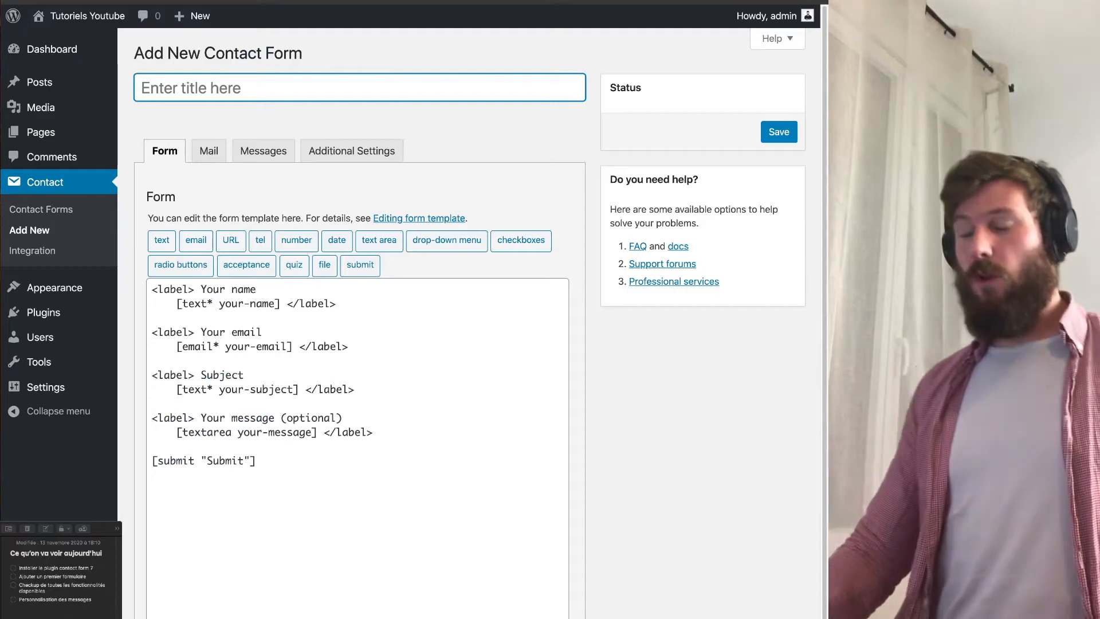
text(Formulaire 2)
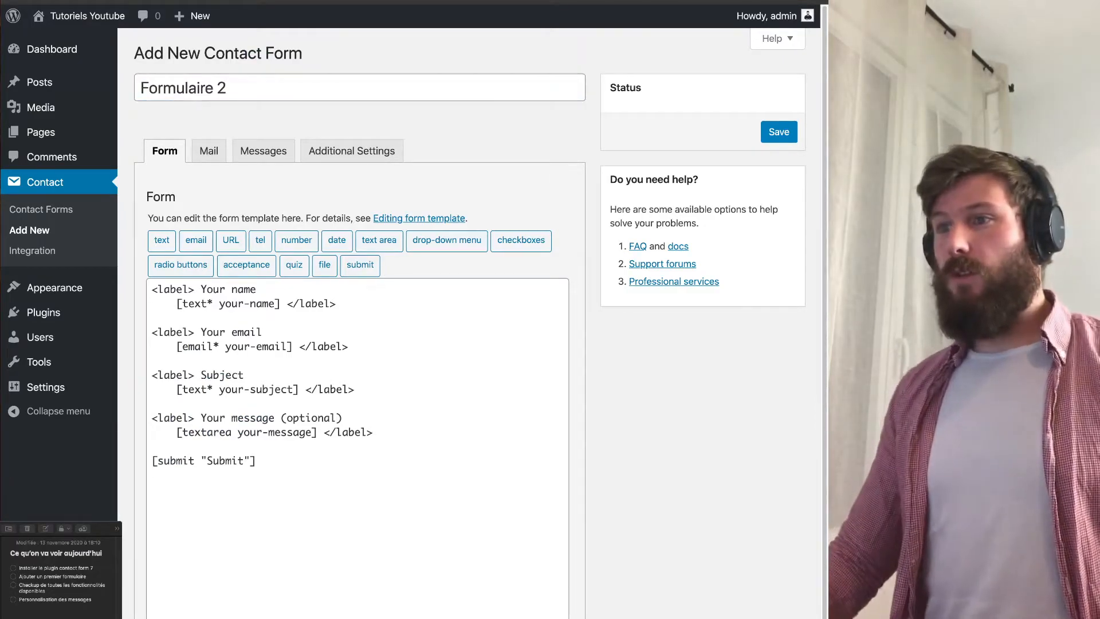
drag(152, 288, 286, 465)
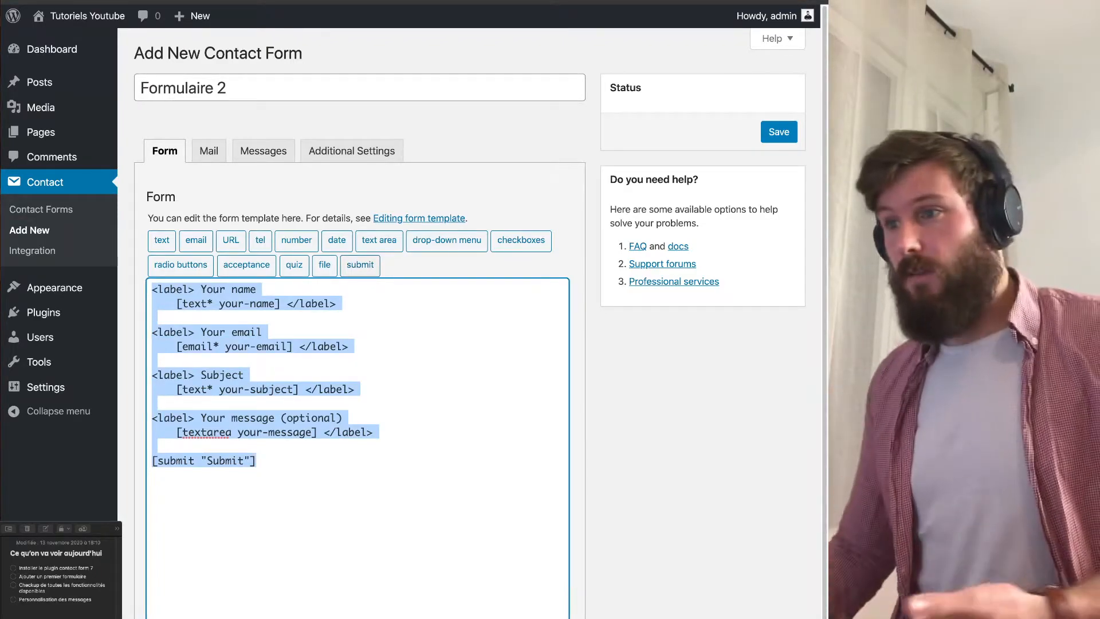
click(264, 332)
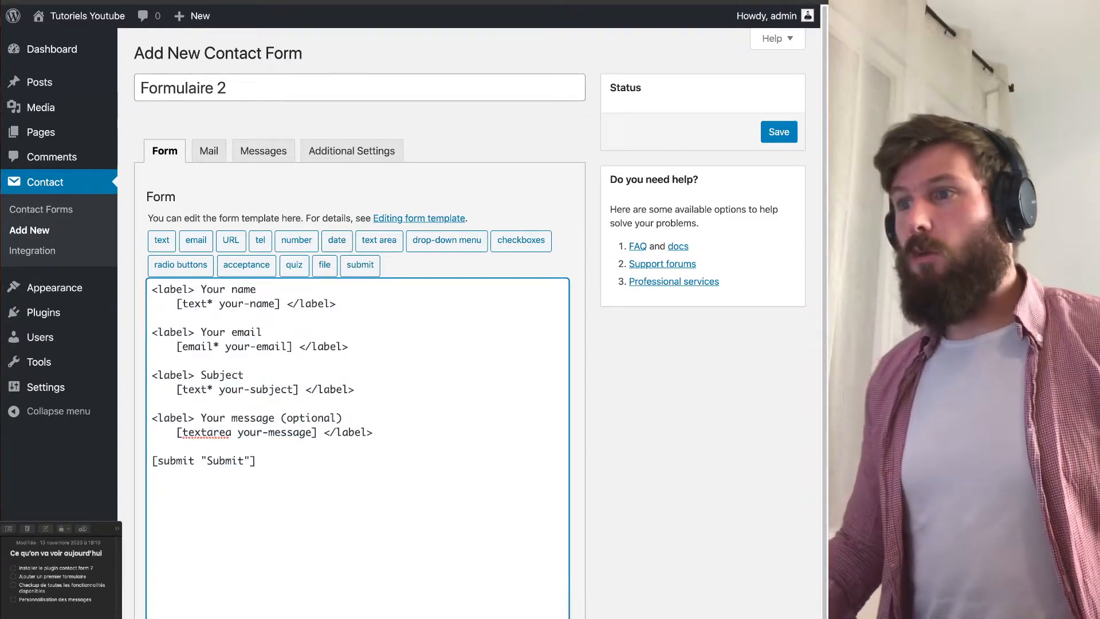
drag(152, 290, 338, 303)
click(153, 318)
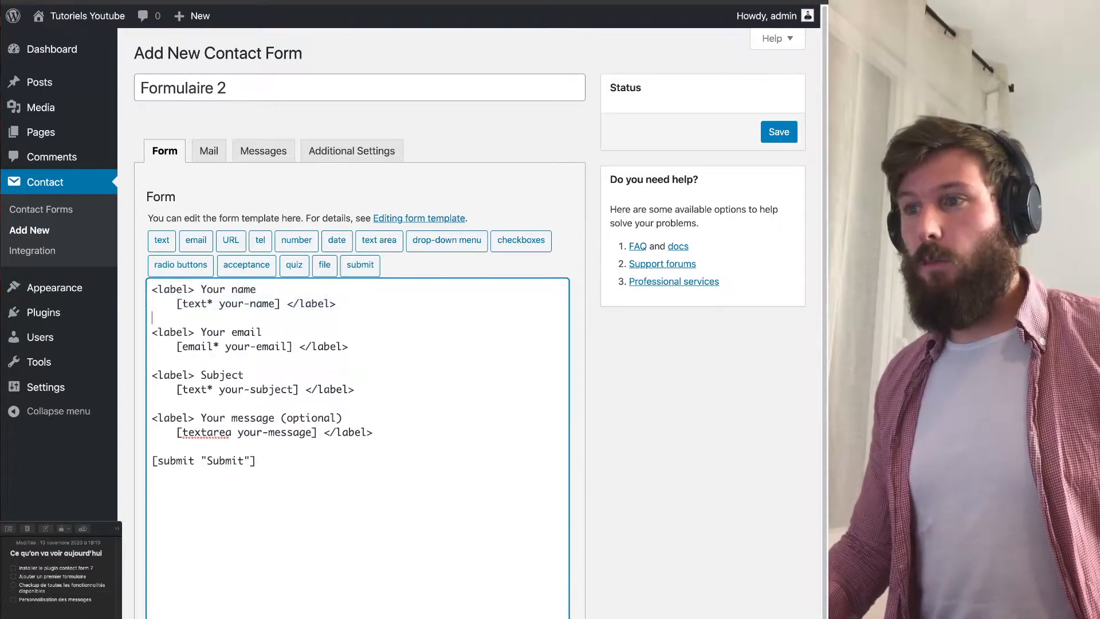
drag(152, 289, 250, 289)
click(245, 290)
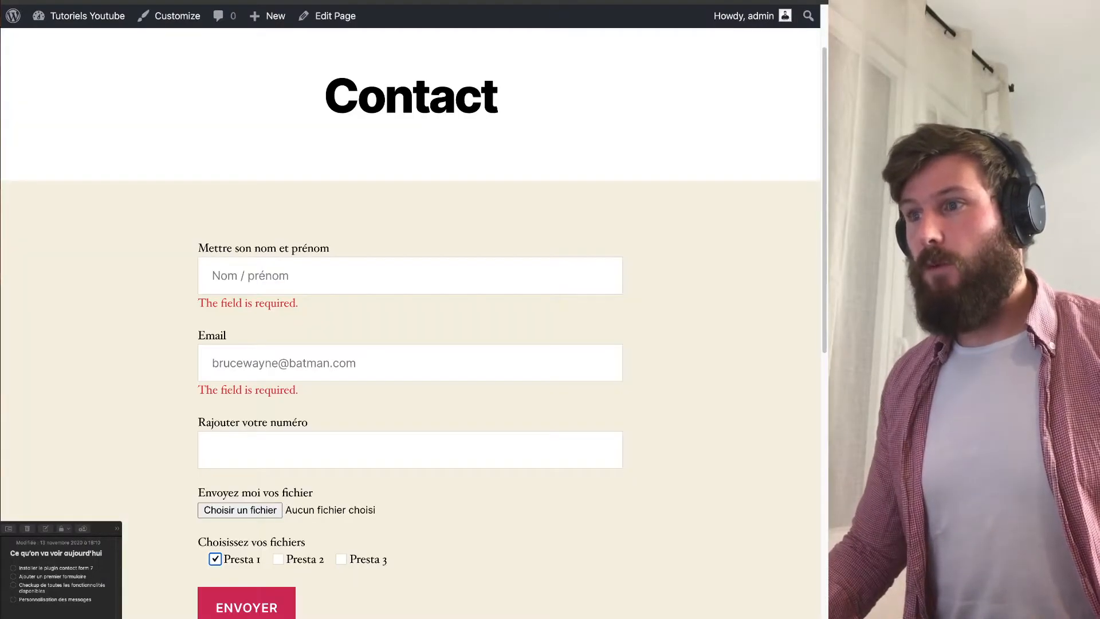
Compare the live name label with the template's text, email, textarea and Submit tags.
drag(198, 248, 329, 247)
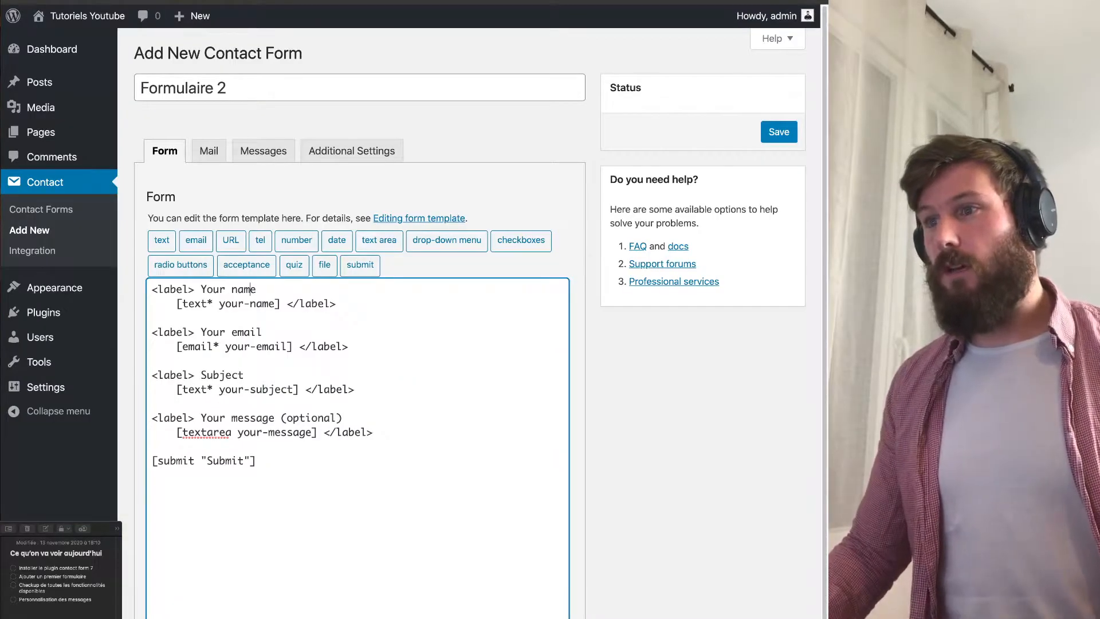
drag(182, 303, 275, 303)
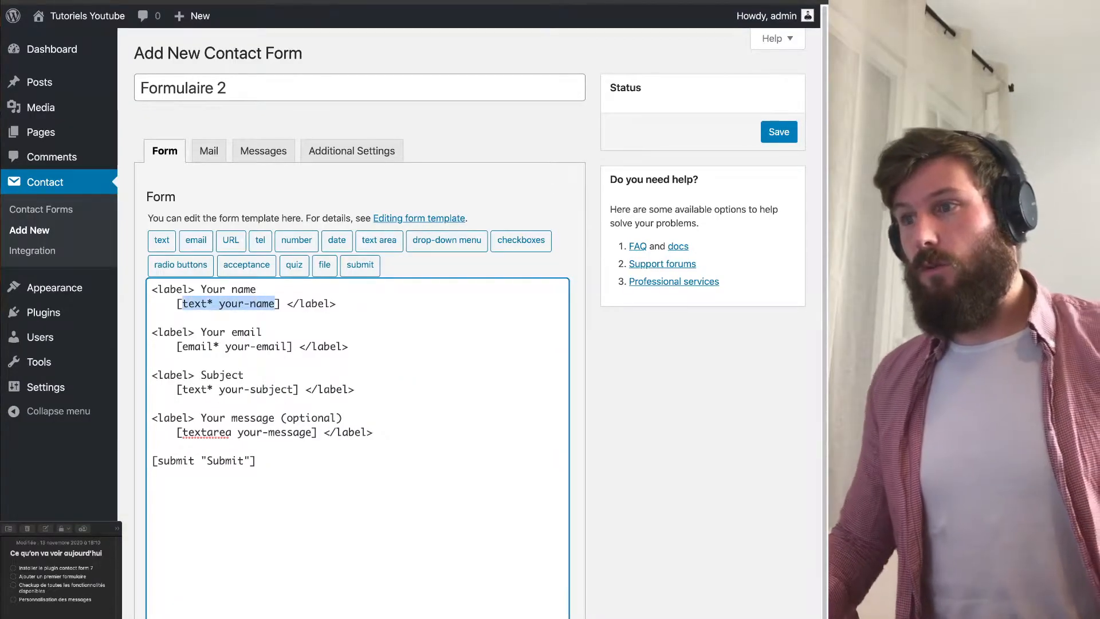
click(208, 304)
drag(209, 303, 183, 303)
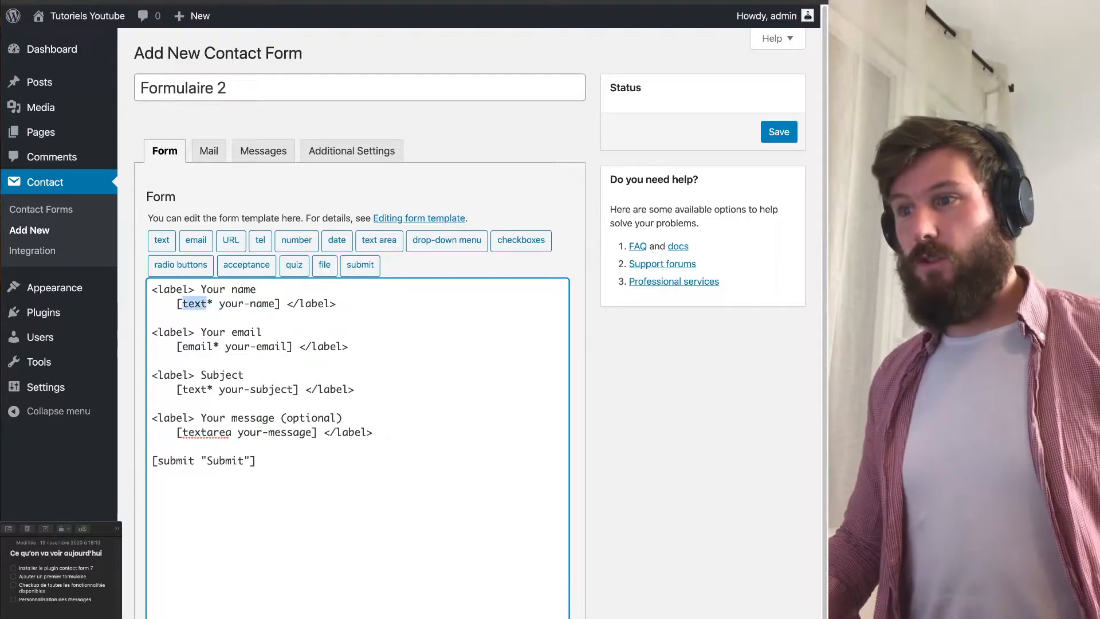
double_click(198, 346)
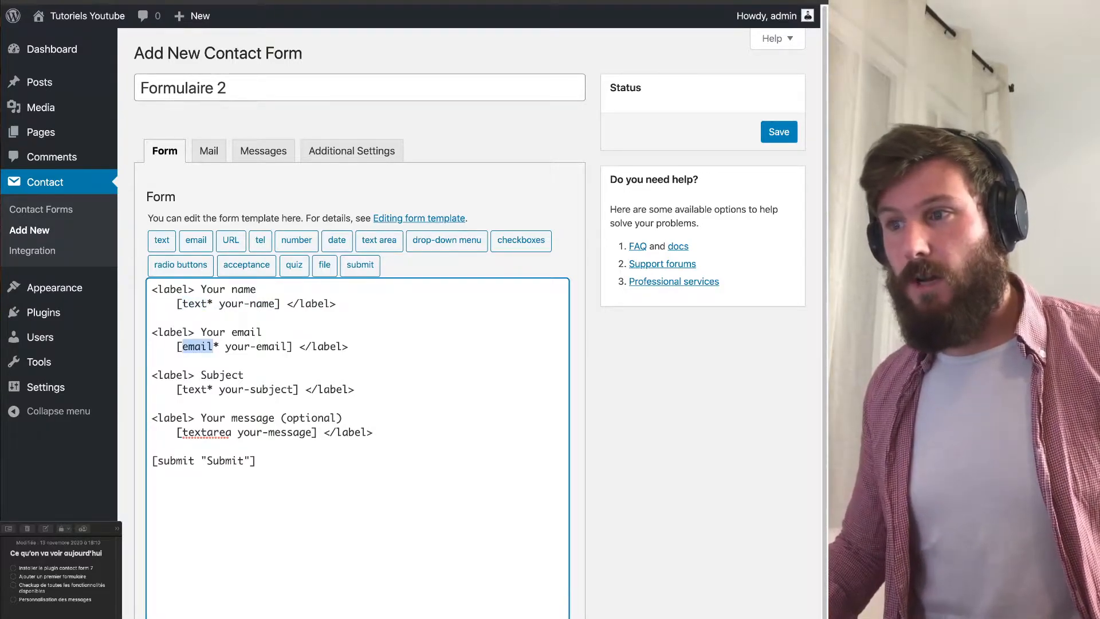
double_click(206, 432)
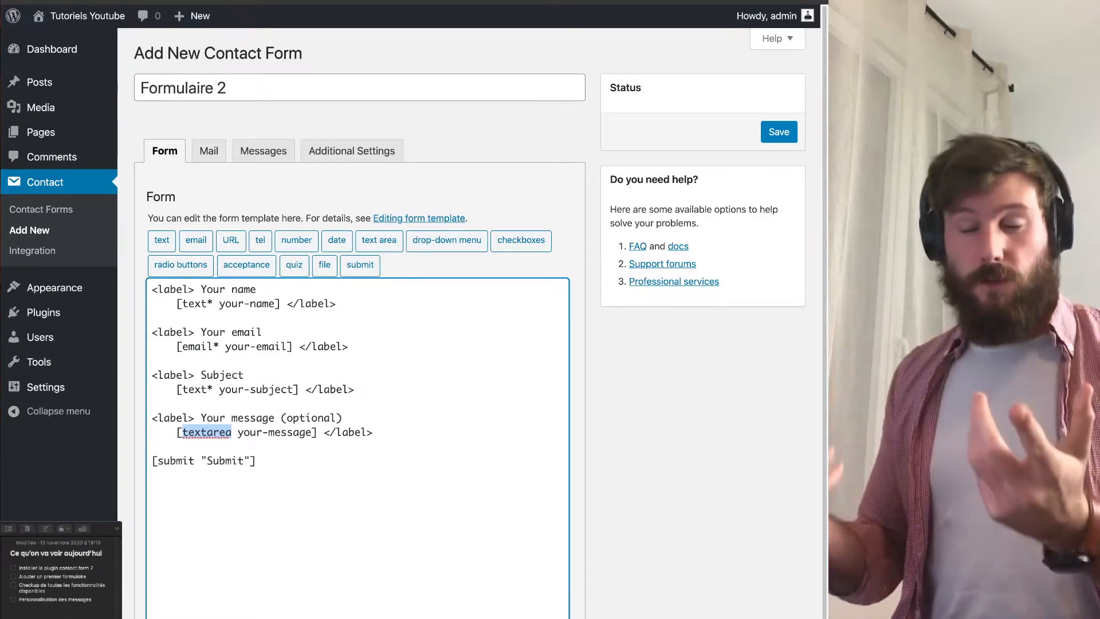
double_click(254, 461)
drag(164, 461, 224, 461)
click(219, 461)
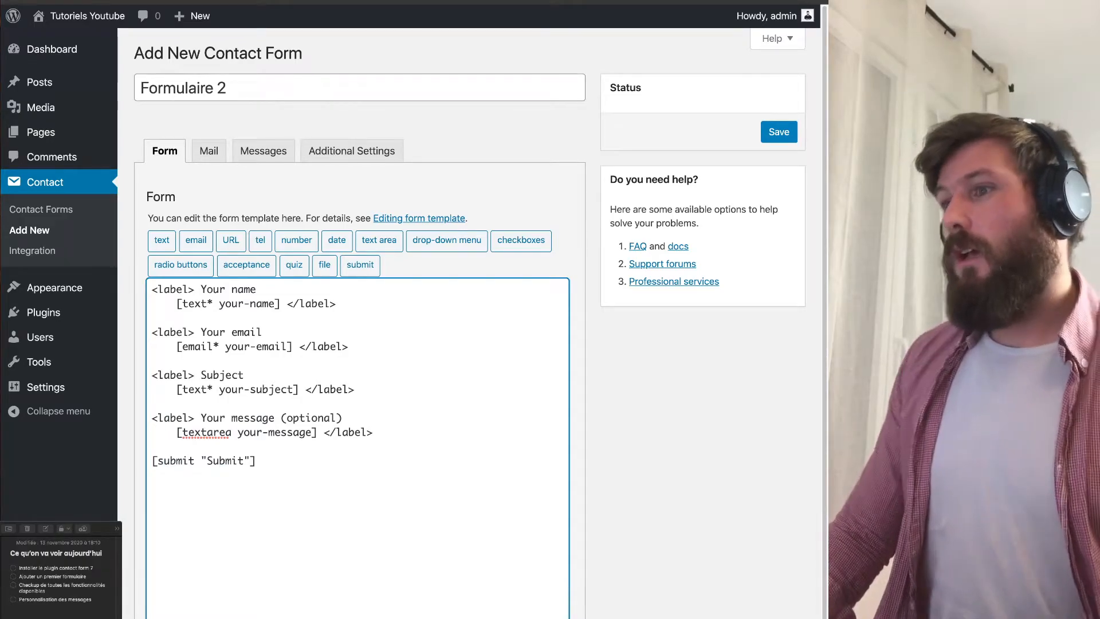
Note the required-field asterisk, then delete the entire default template with Ctrl+A and Backspace.
click(208, 303)
drag(207, 304, 213, 304)
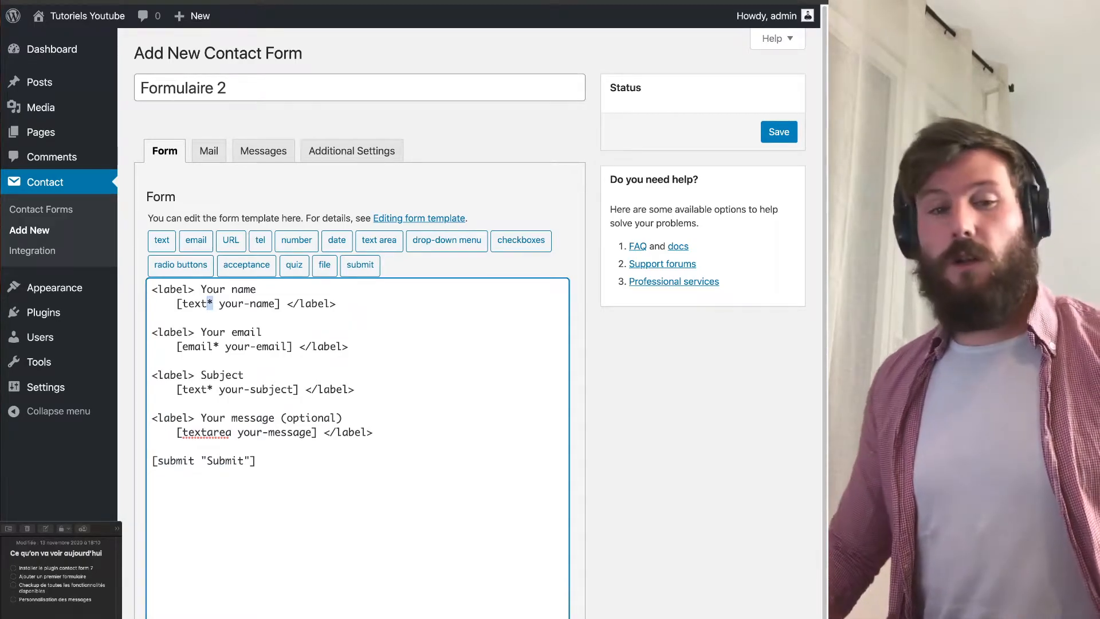
click(233, 432)
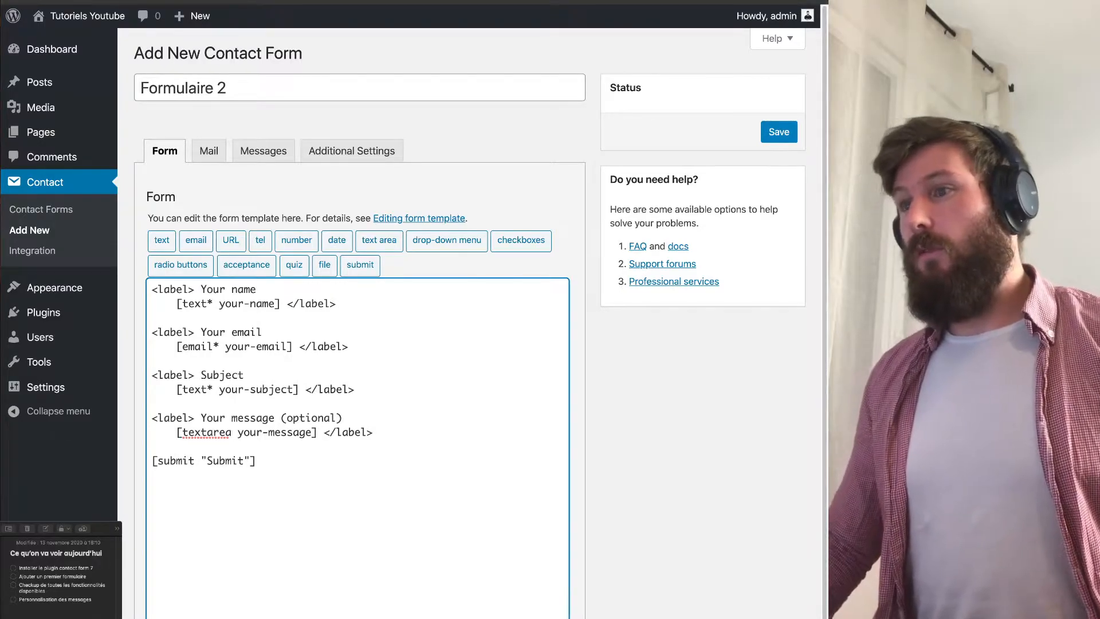
key(ctrl+a)
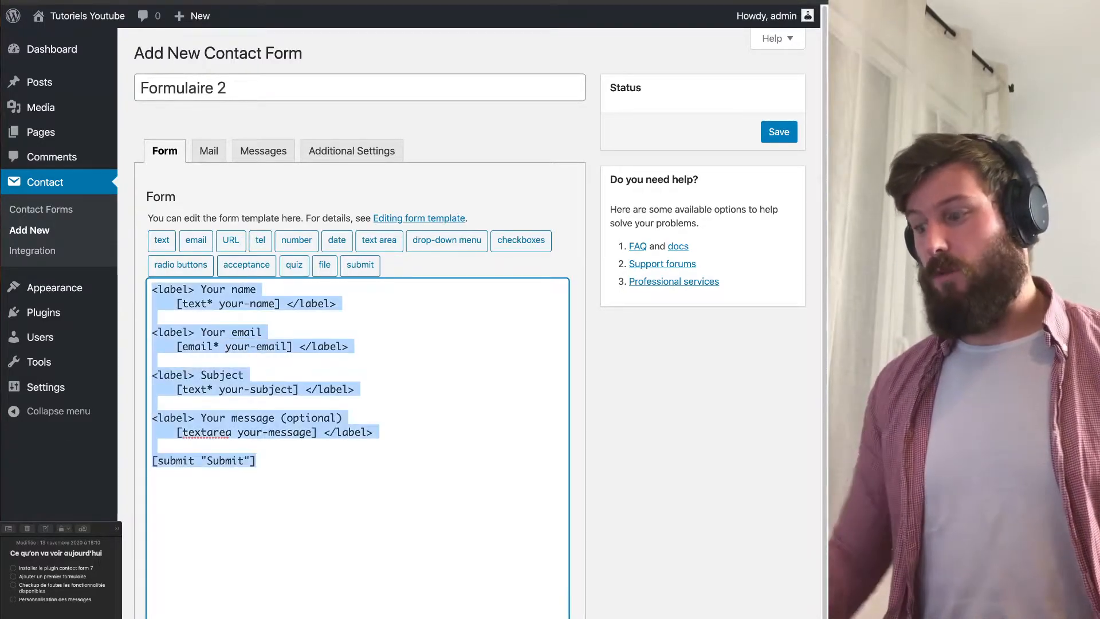
key(BackSpace)
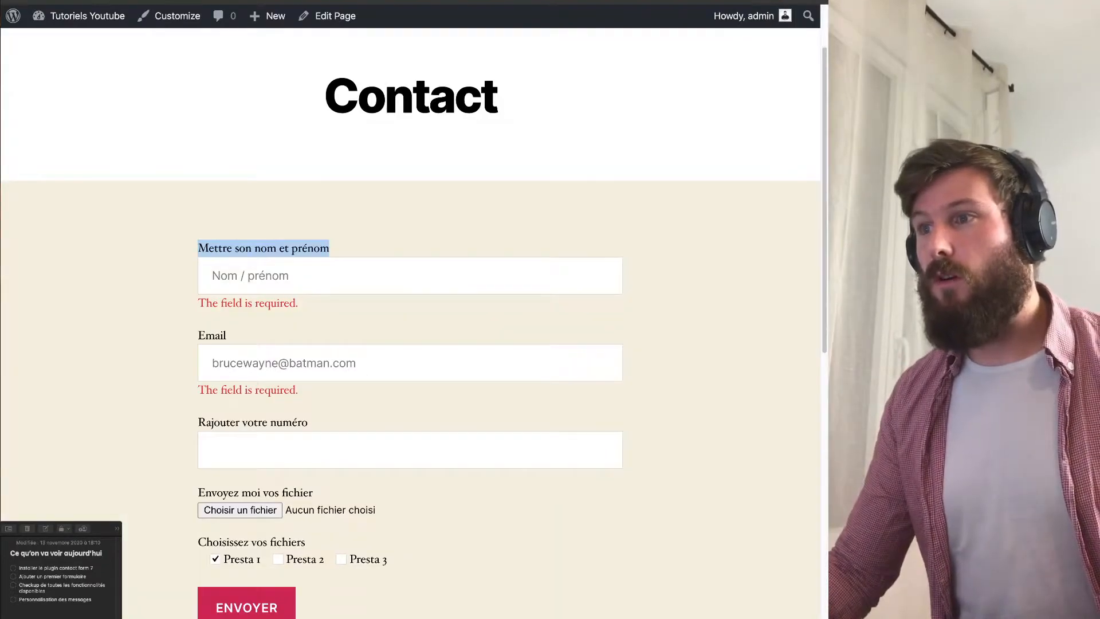
click(251, 275)
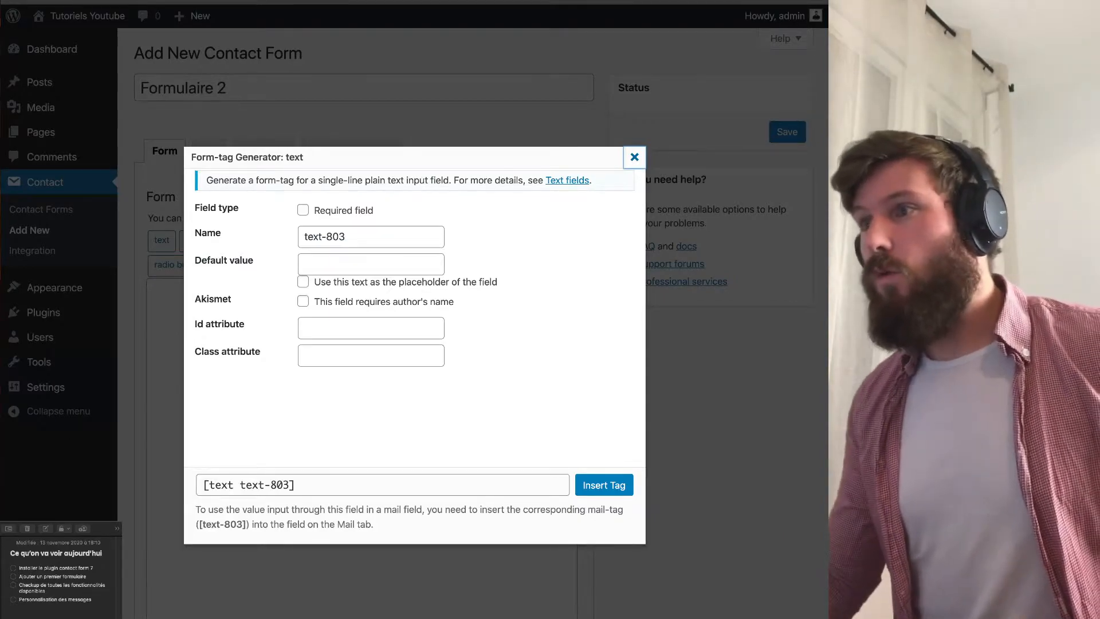
Make the new text field required and name it 'nom'.
drag(313, 210, 374, 210)
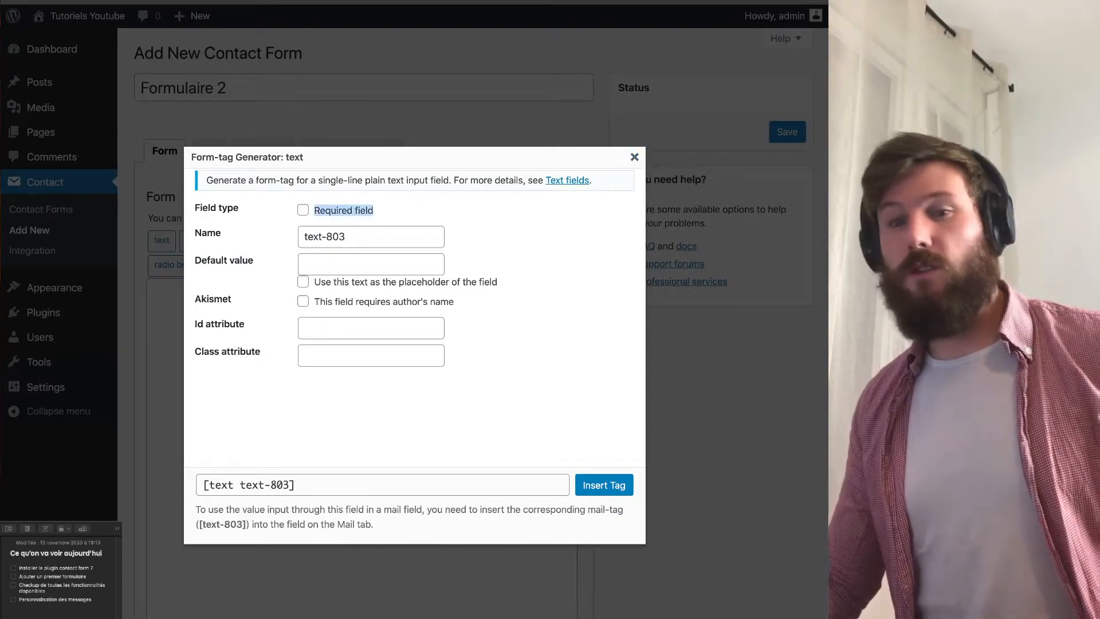
click(403, 211)
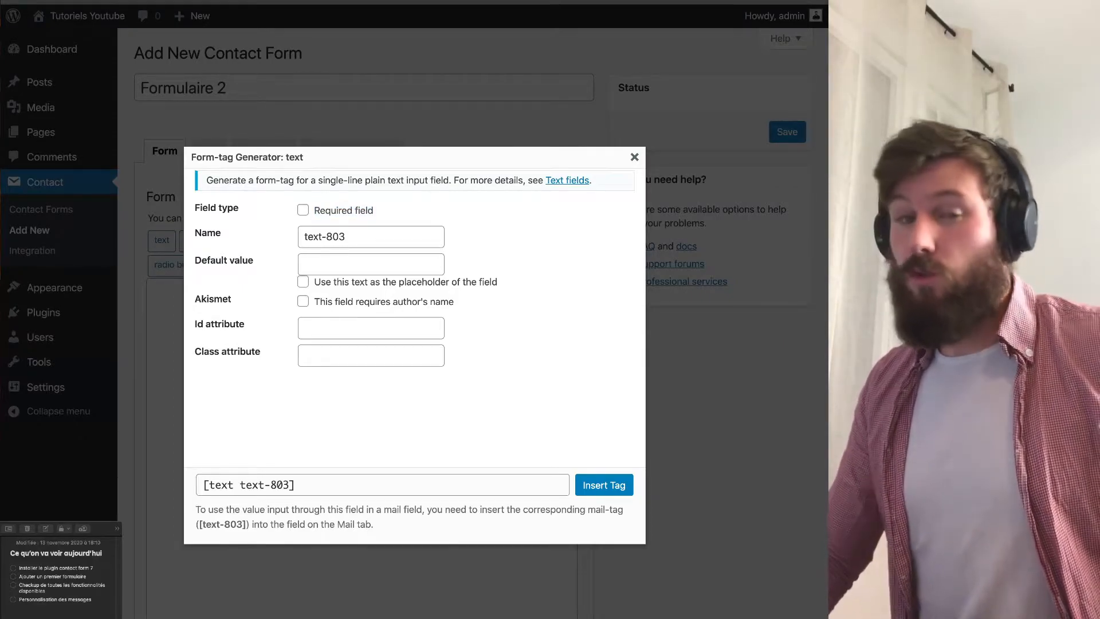
click(302, 210)
click(347, 237)
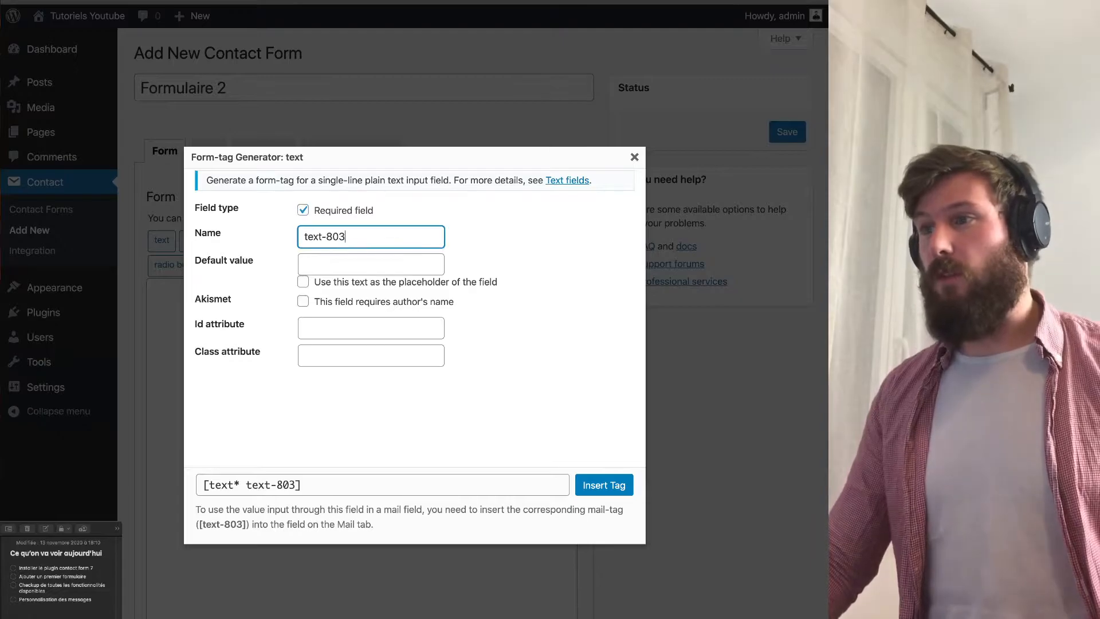
key(ctrl+a)
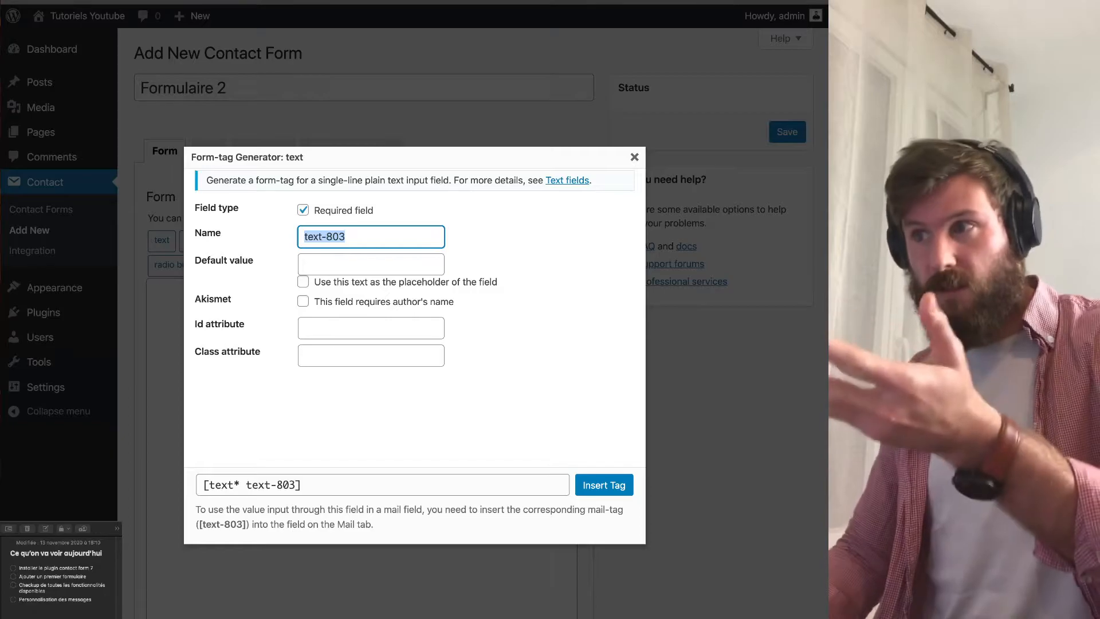
drag(327, 236, 346, 237)
click(305, 237)
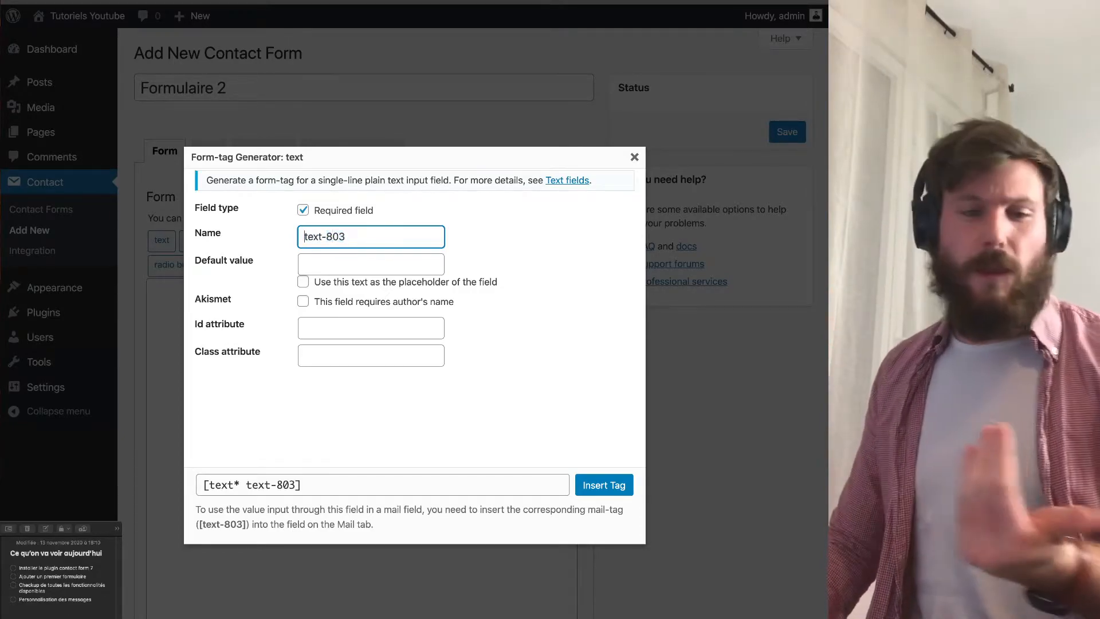
key(super+a)
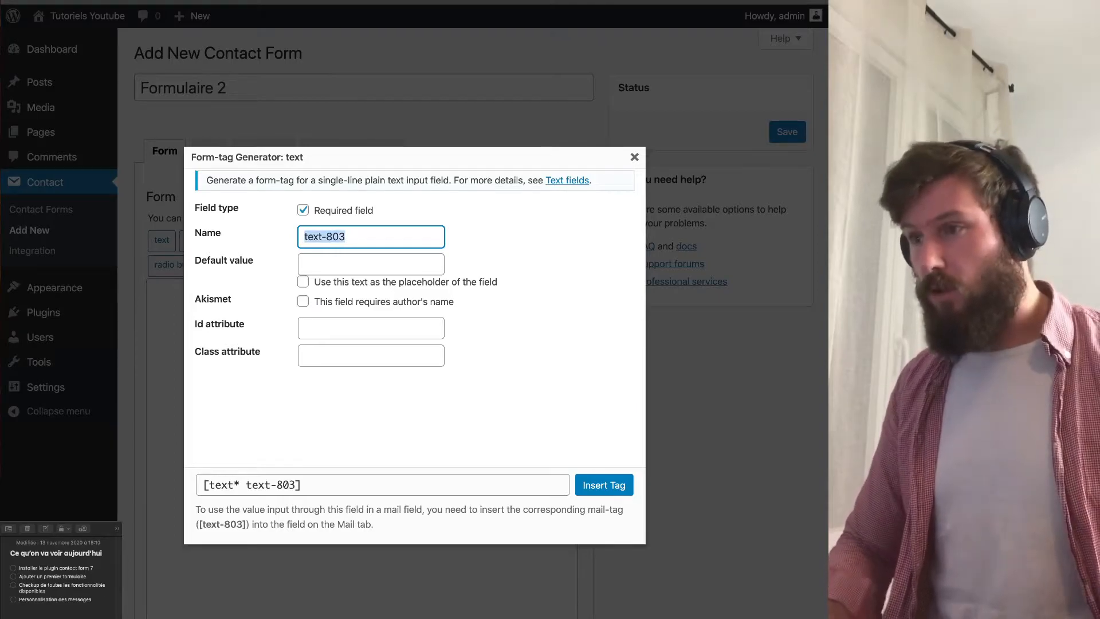
text(nom)
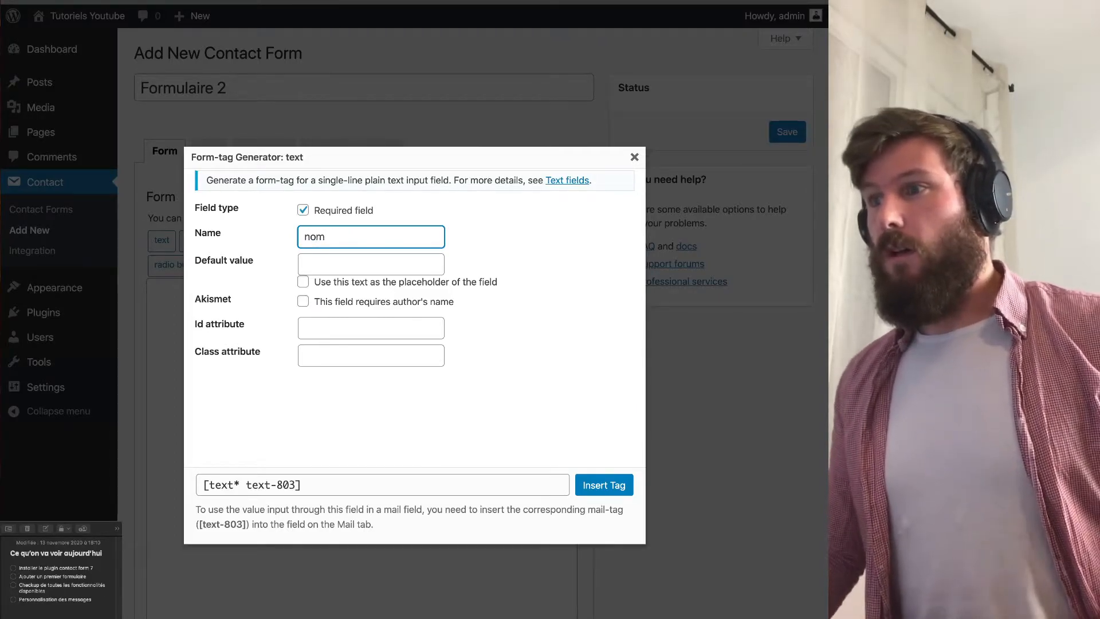
key(Tab)
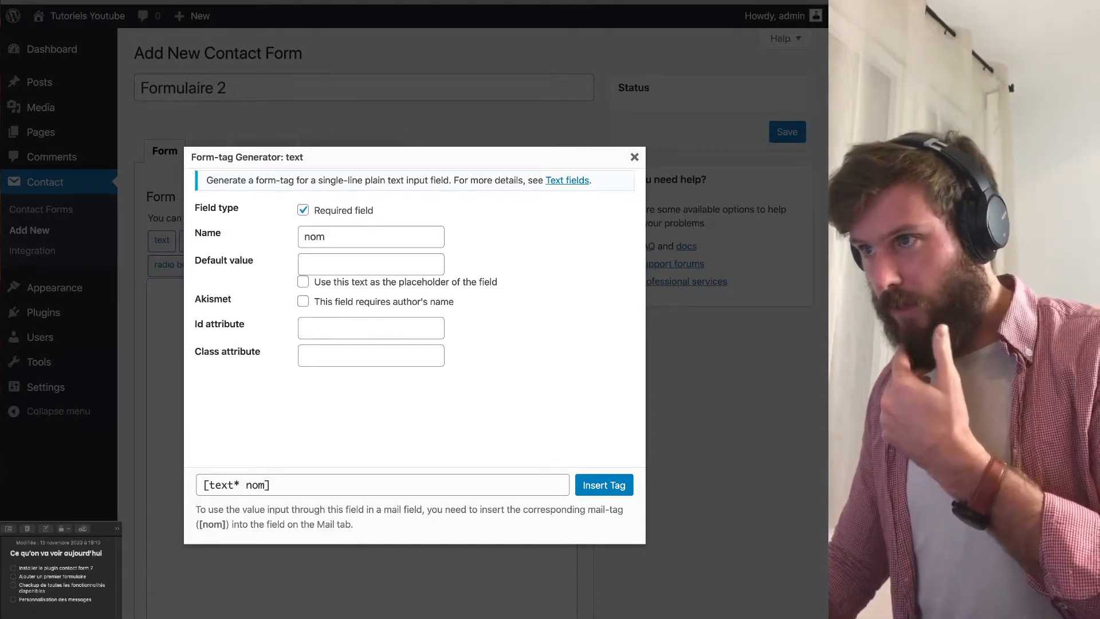
Give it a sample full name as default value, use it as placeholder, and insert the tag.
double_click(314, 236)
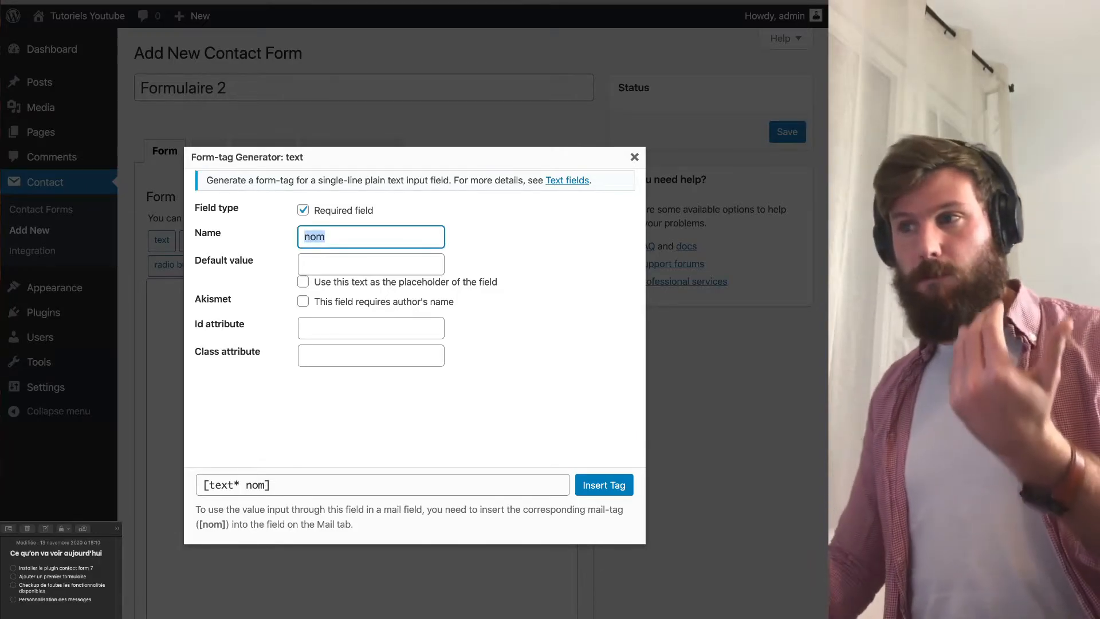
click(371, 264)
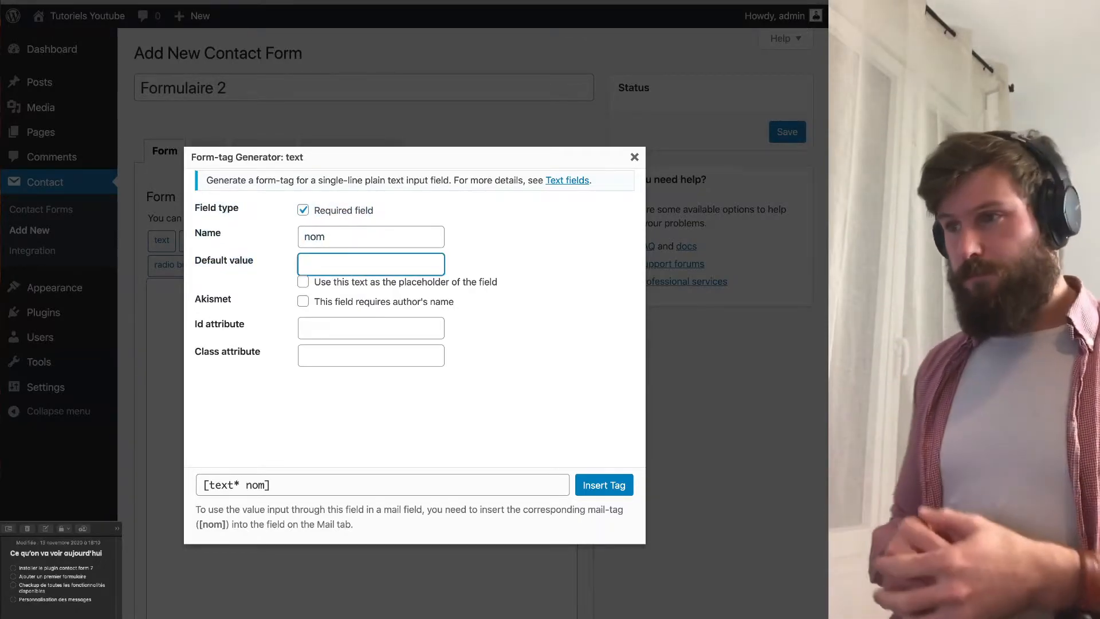
text(No)
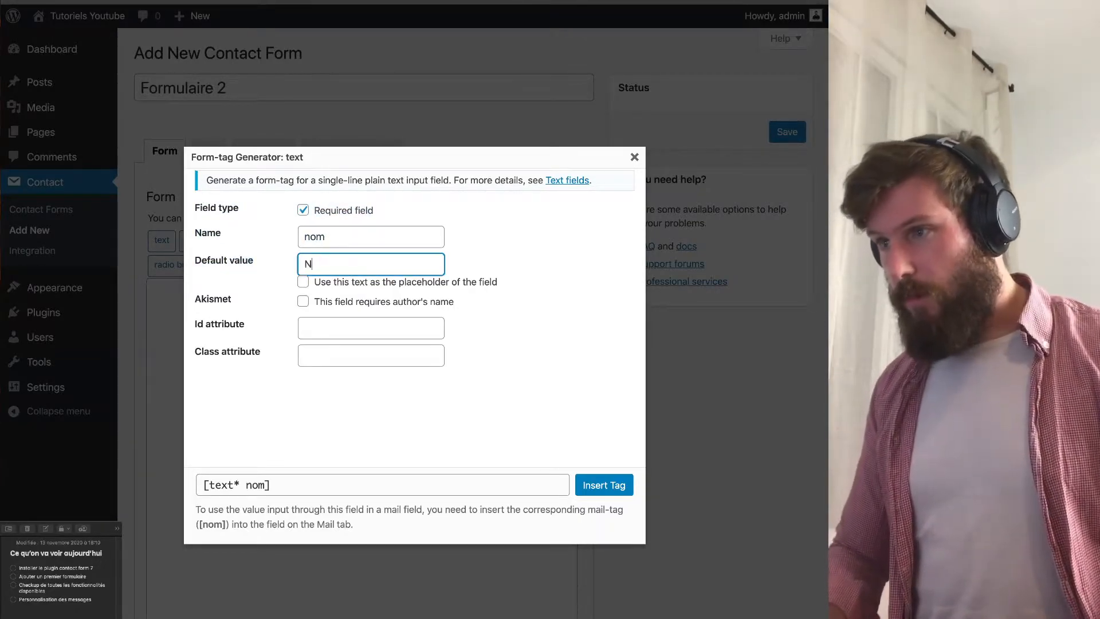
key(BackSpace)
key(BackSpace)
text(Bruce Wayne)
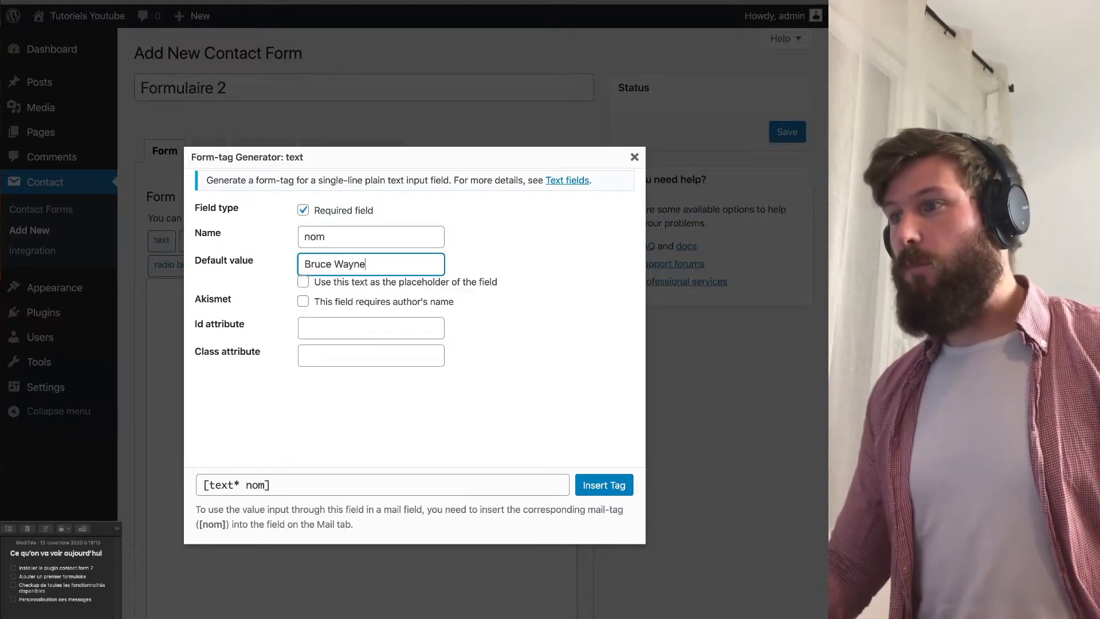
drag(499, 282, 312, 282)
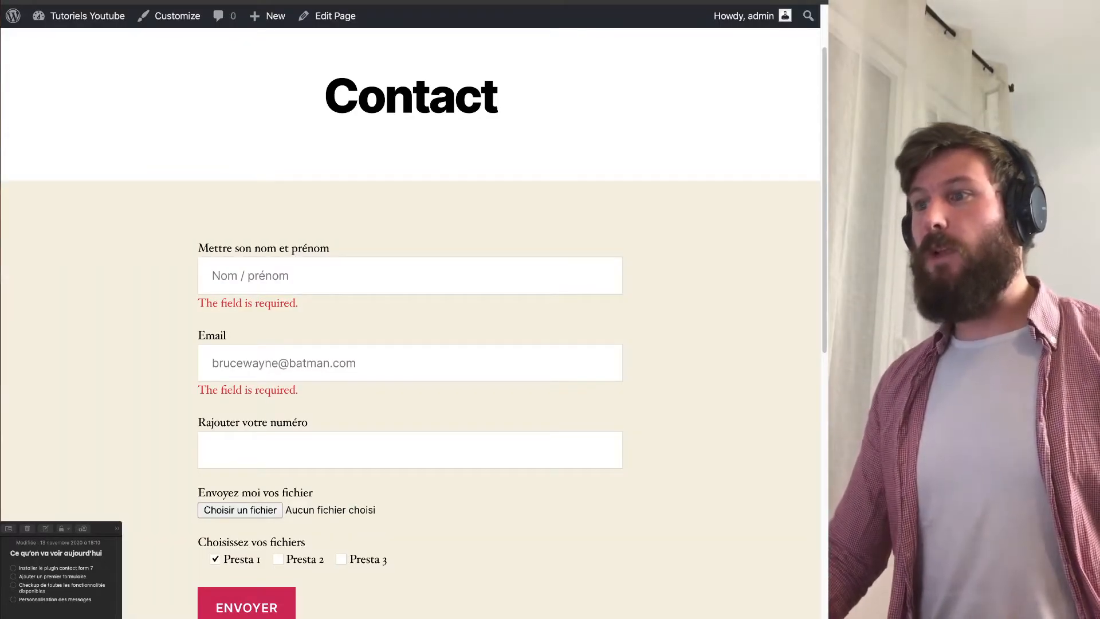
click(409, 275)
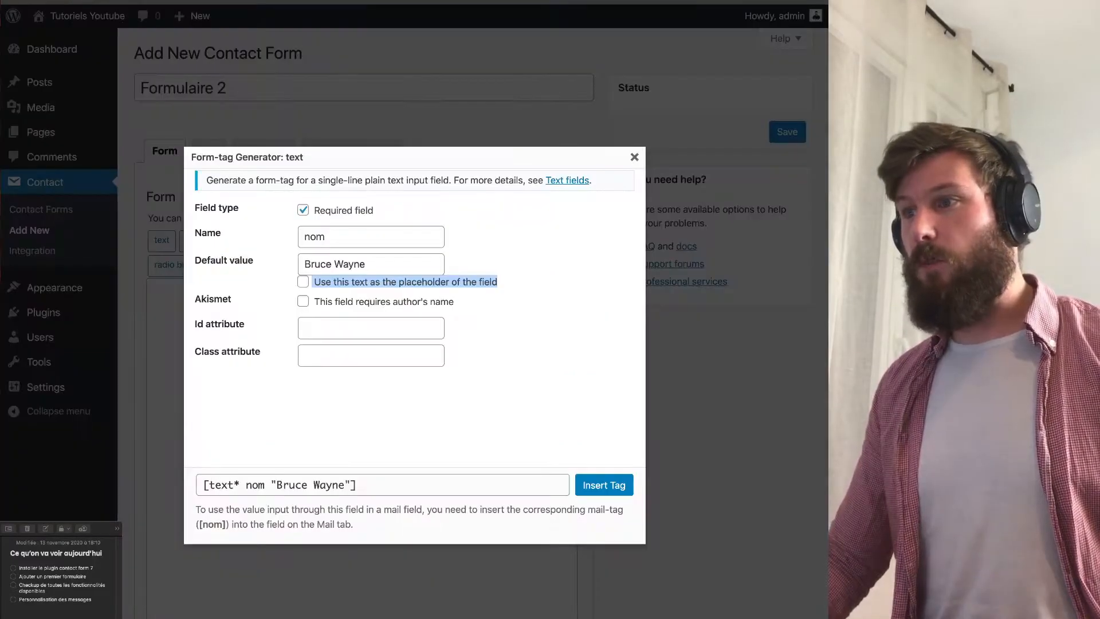
click(303, 282)
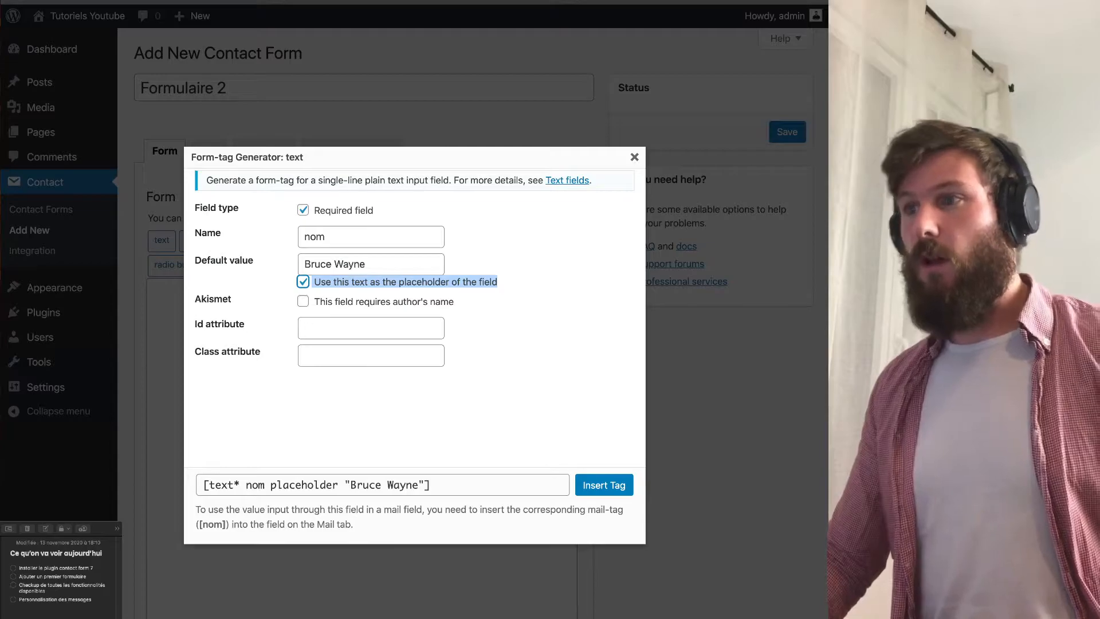
drag(192, 325, 227, 352)
click(227, 352)
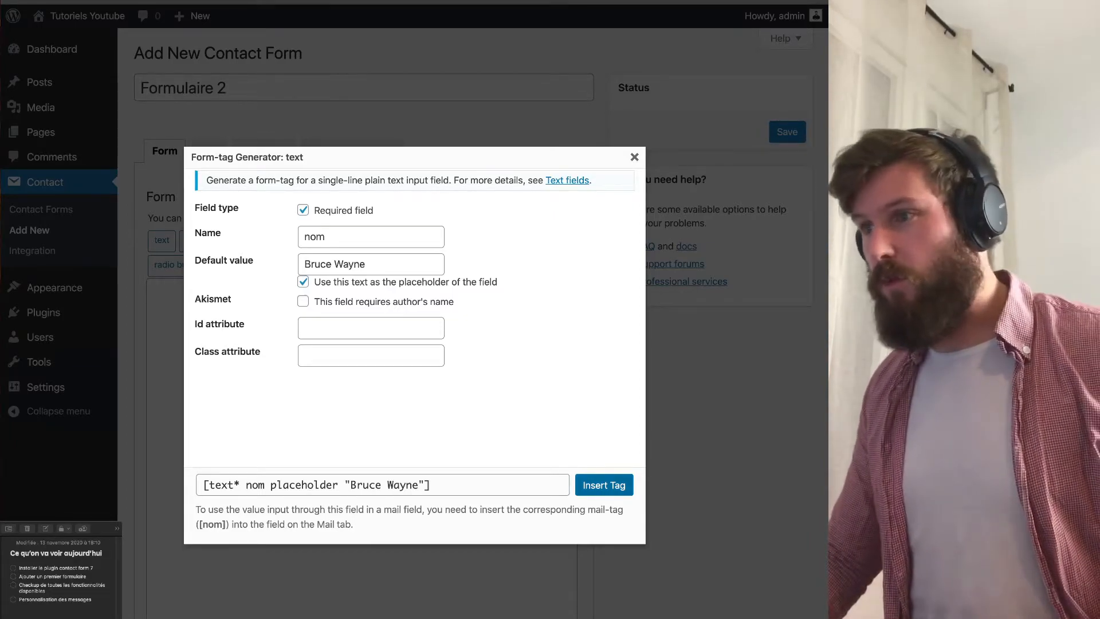
click(604, 485)
Put '<label> Votre nom & prénom' above the nom tag and '</label>' after it.
drag(379, 290, 157, 290)
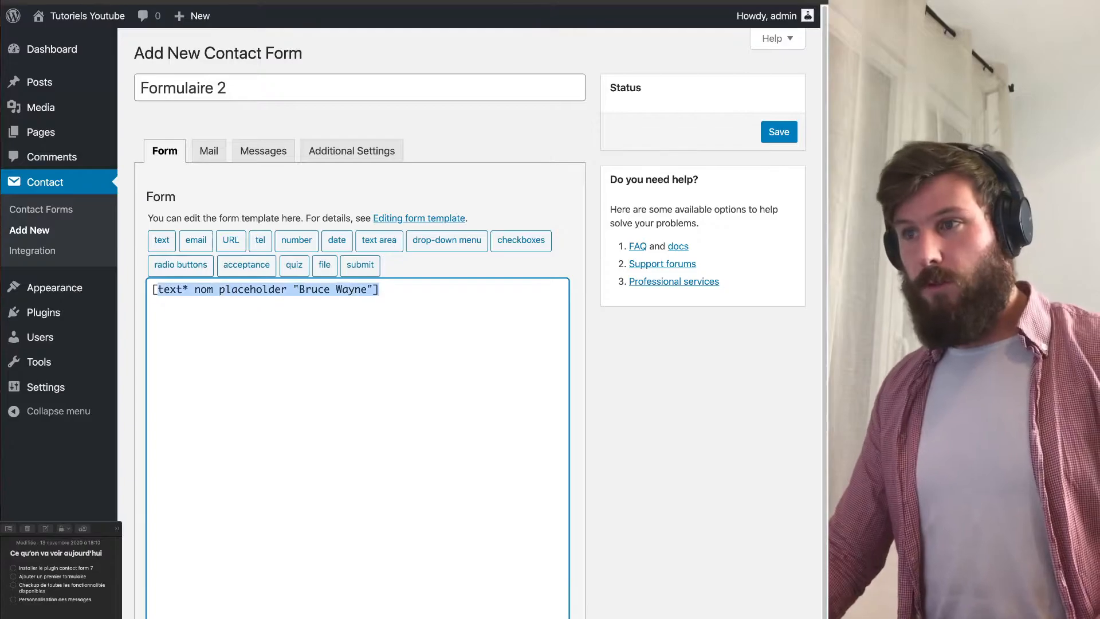
click(380, 291)
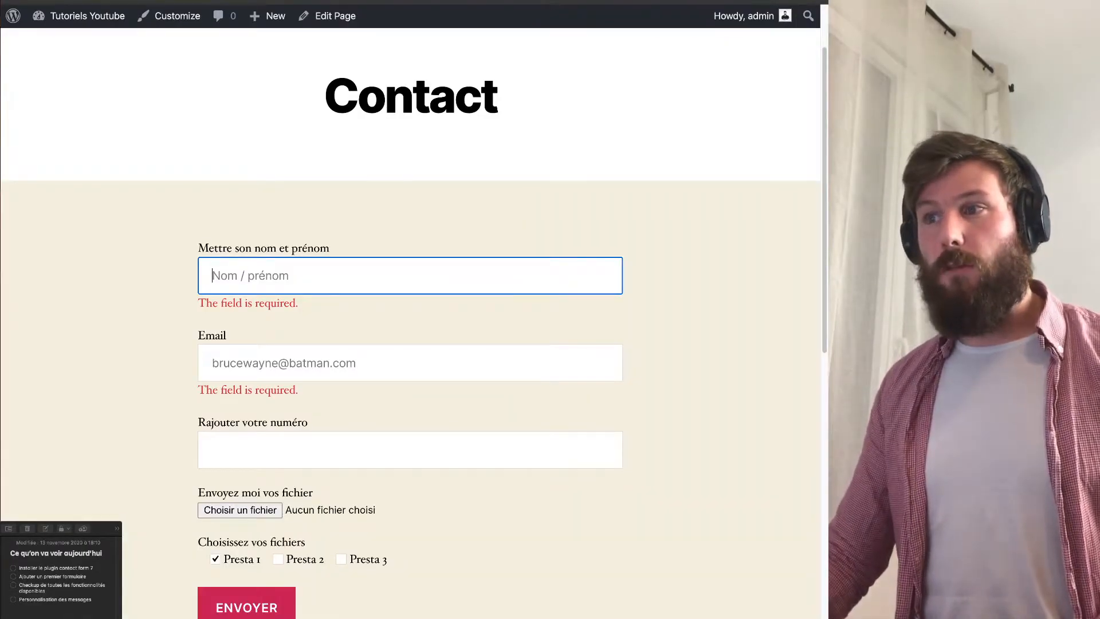
drag(198, 249, 330, 248)
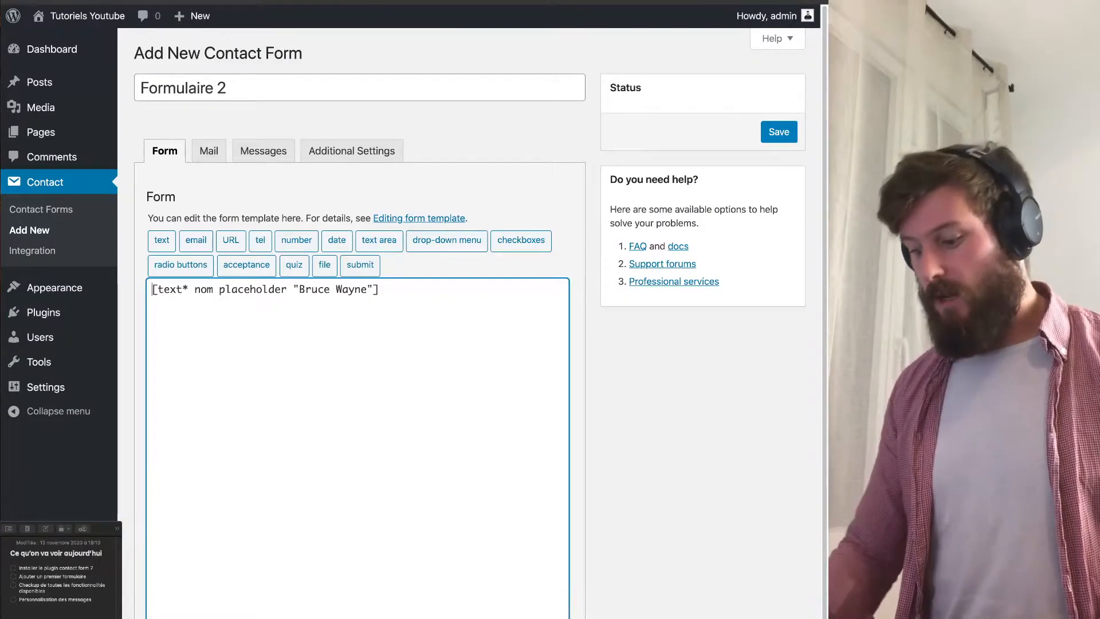
key(Return)
key(Up)
text(<l)
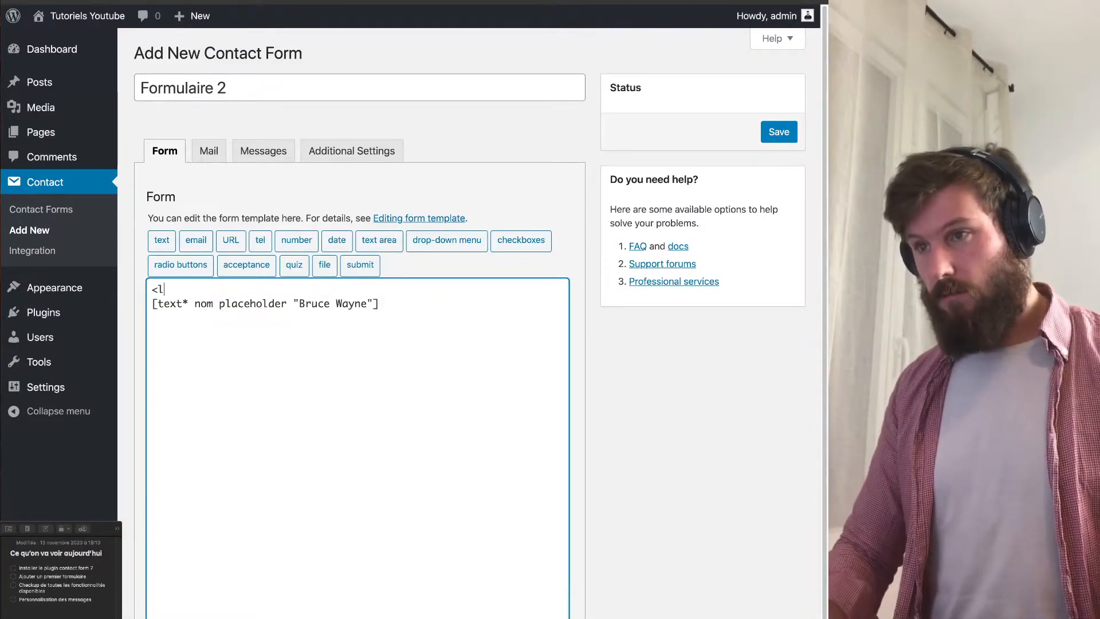
text(abel>)
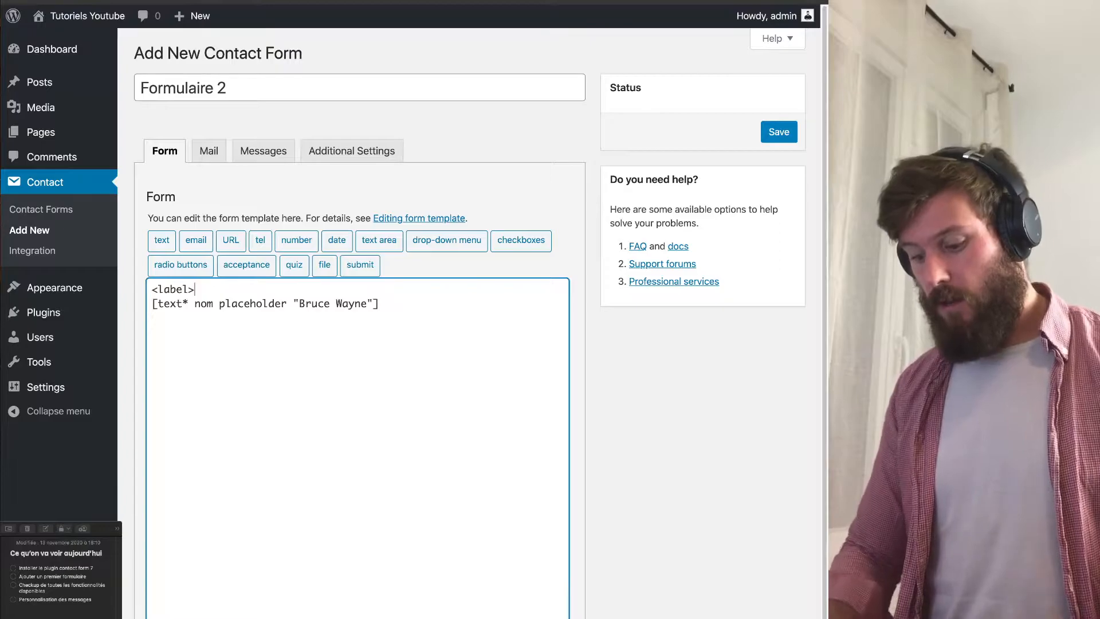
text( Votre )
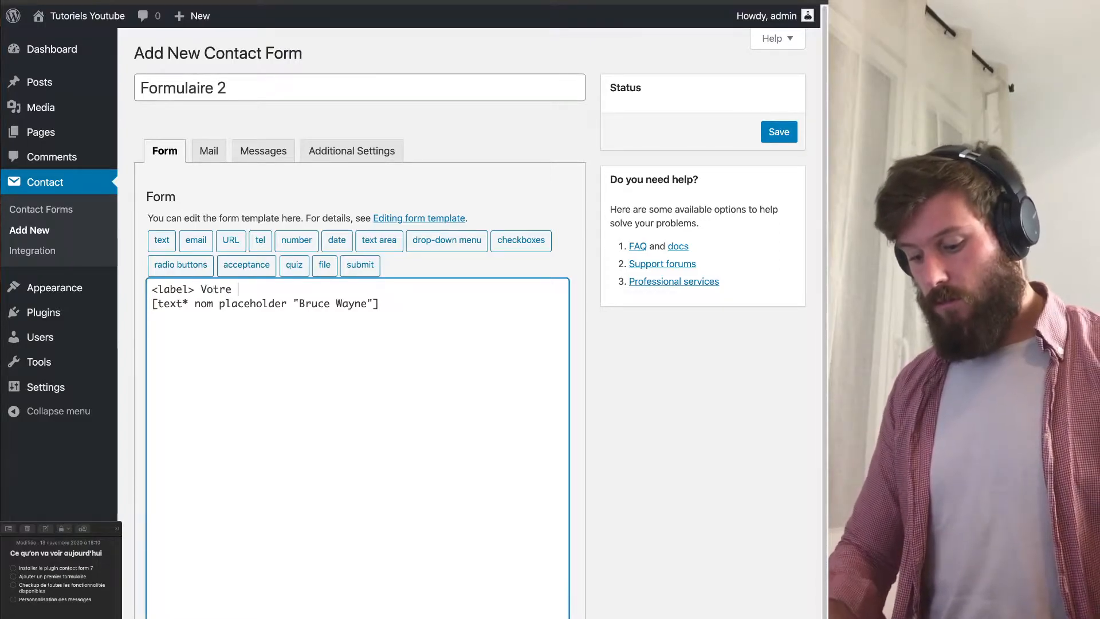
text(nom & prénom)
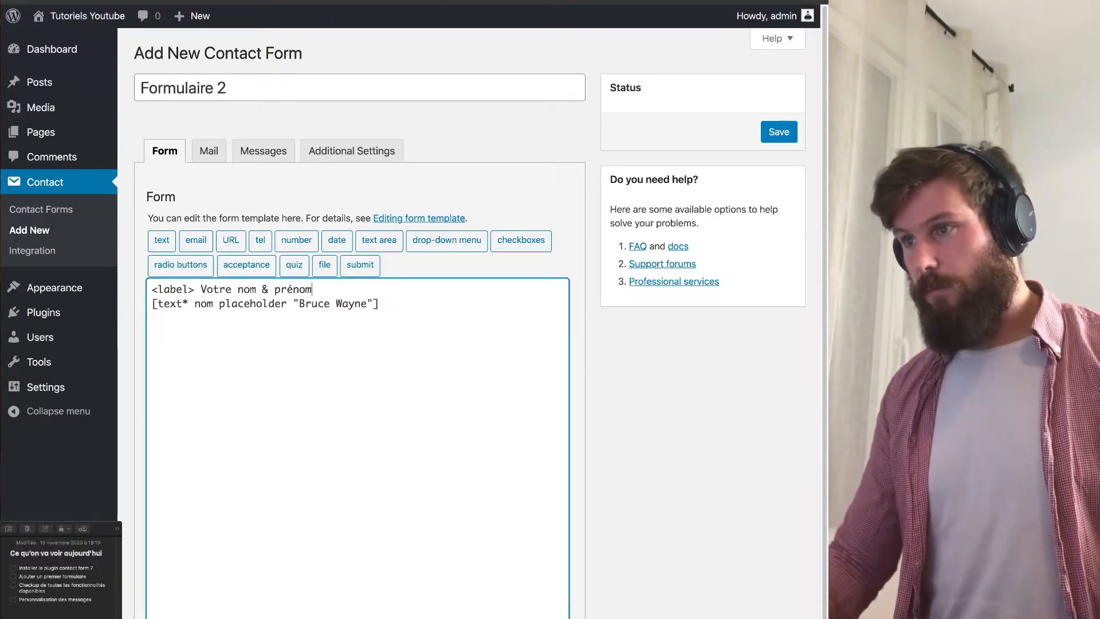
text(</)
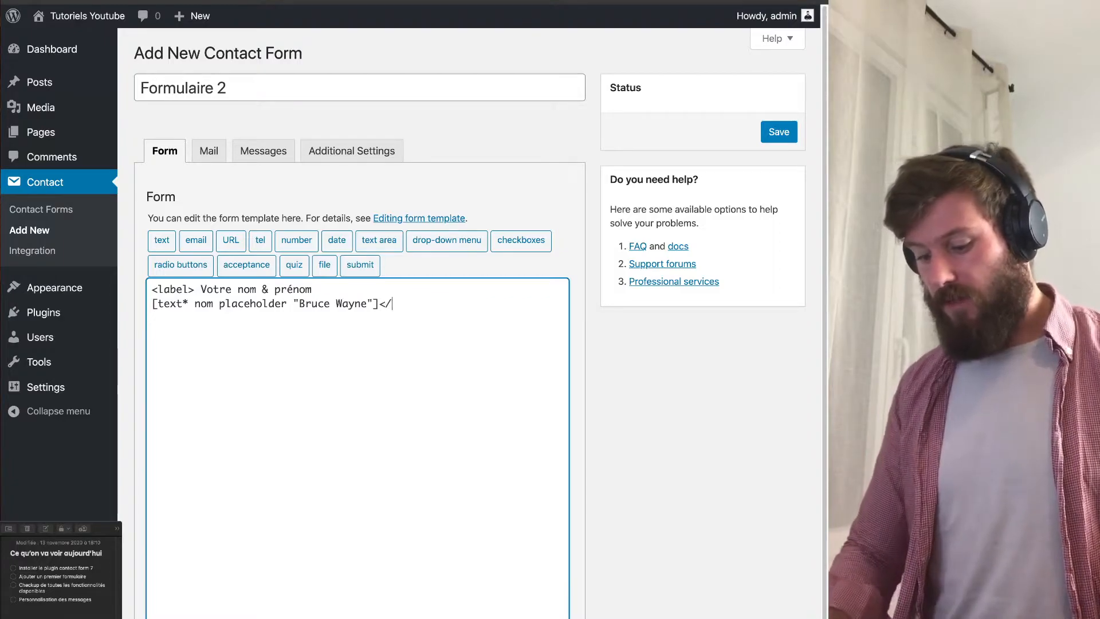
text(label>)
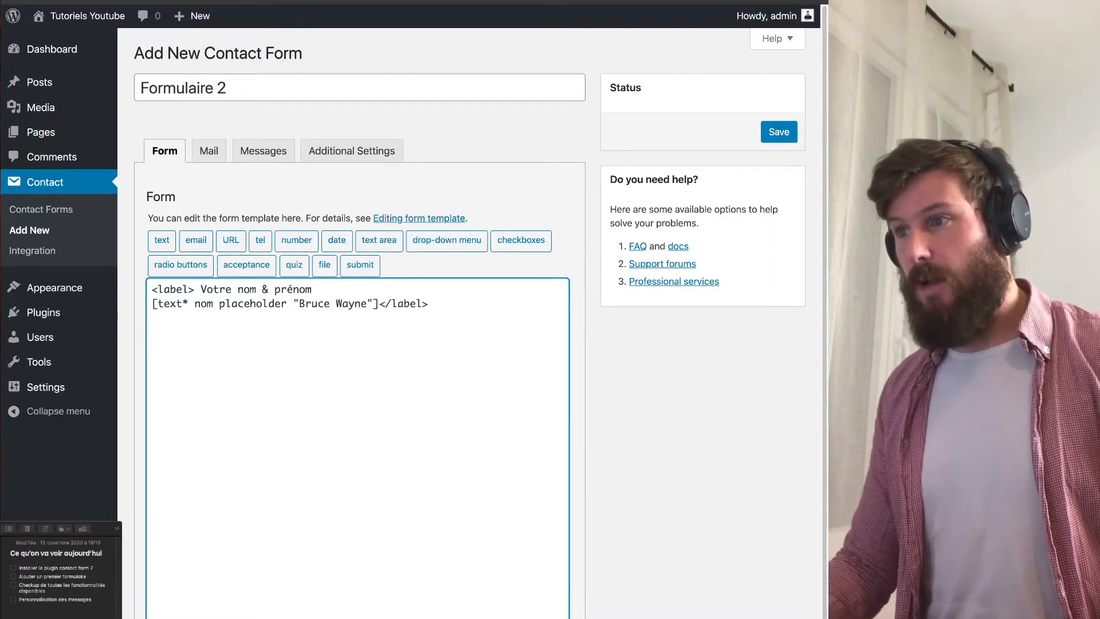
mouse_move(380, 304)
mouse_down()
mouse_move(423, 304)
mouse_move(374, 304)
mouse_up()
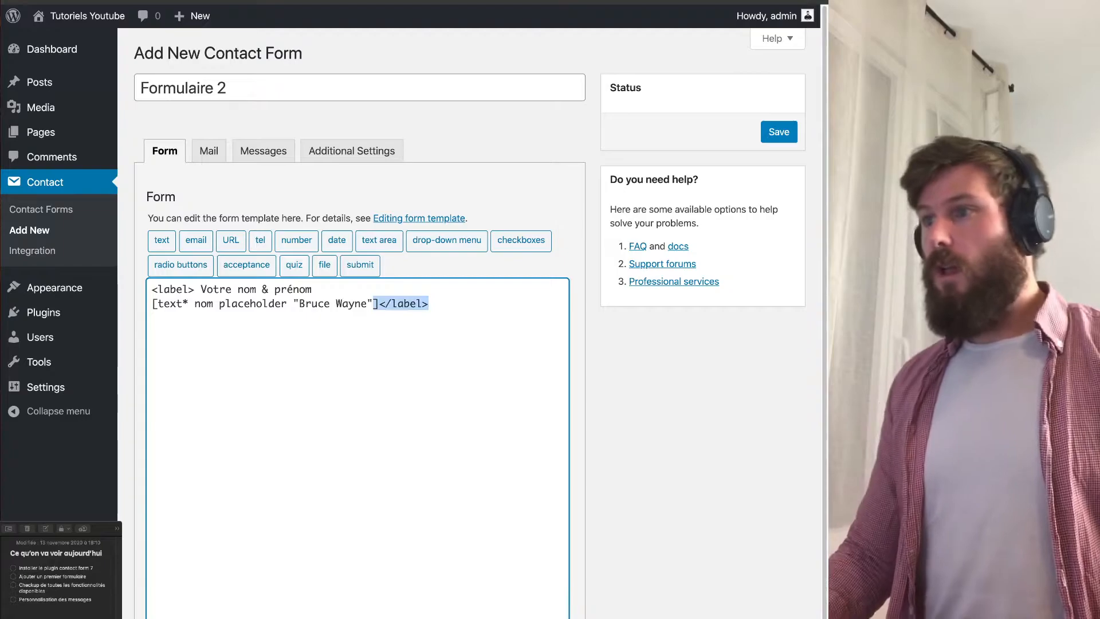
click(430, 304)
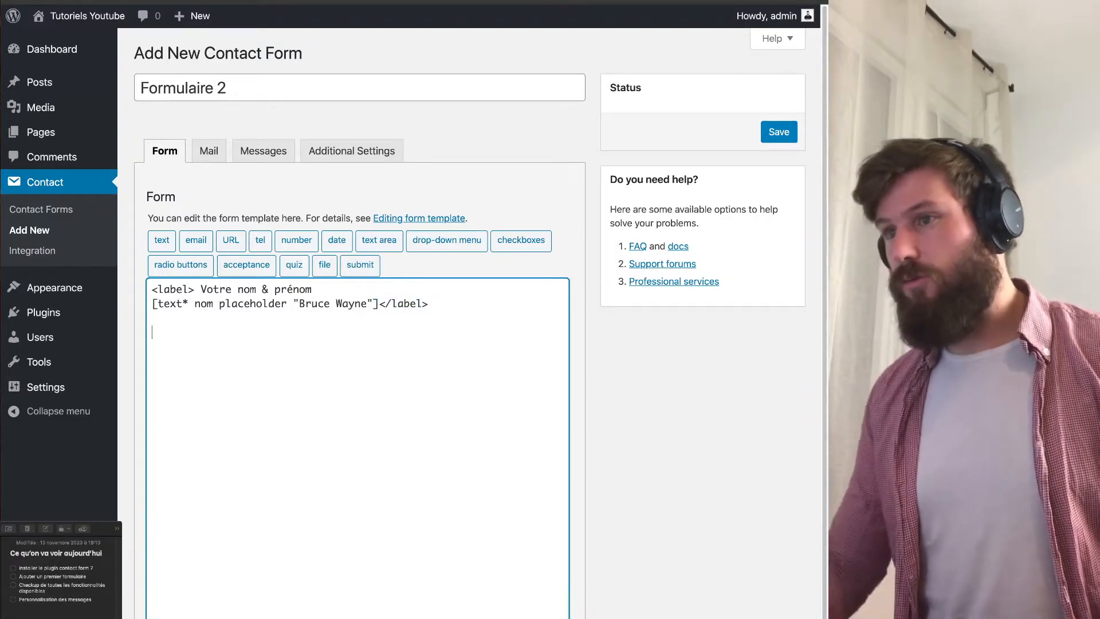
Insert a required email tag named 'mail' using a sample e-mail address as its placeholder.
click(196, 240)
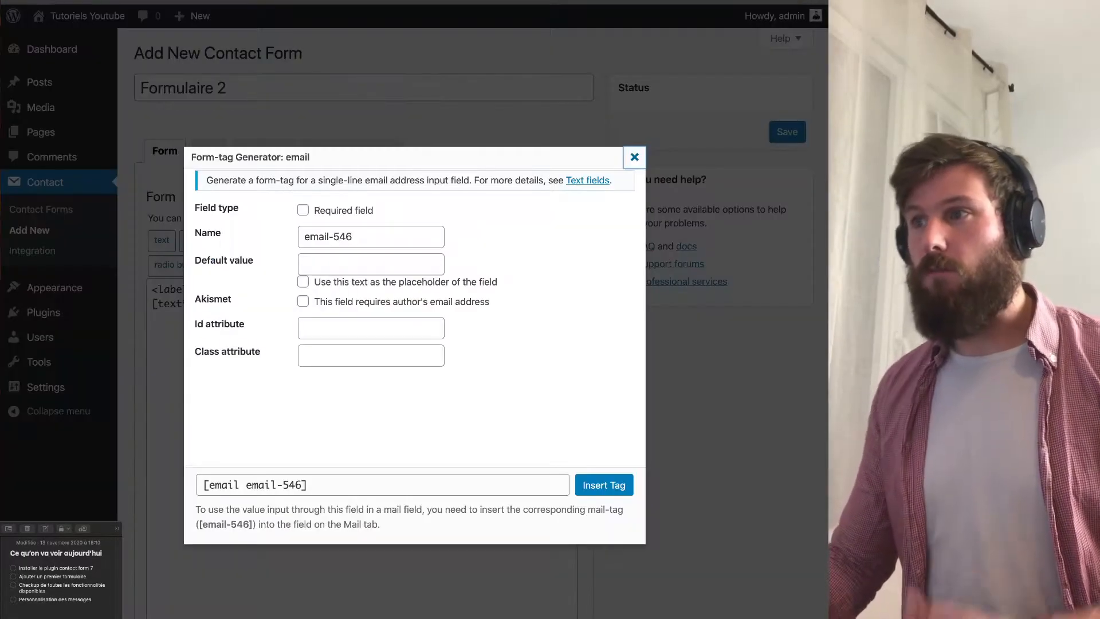
click(303, 210)
triple_click(329, 237)
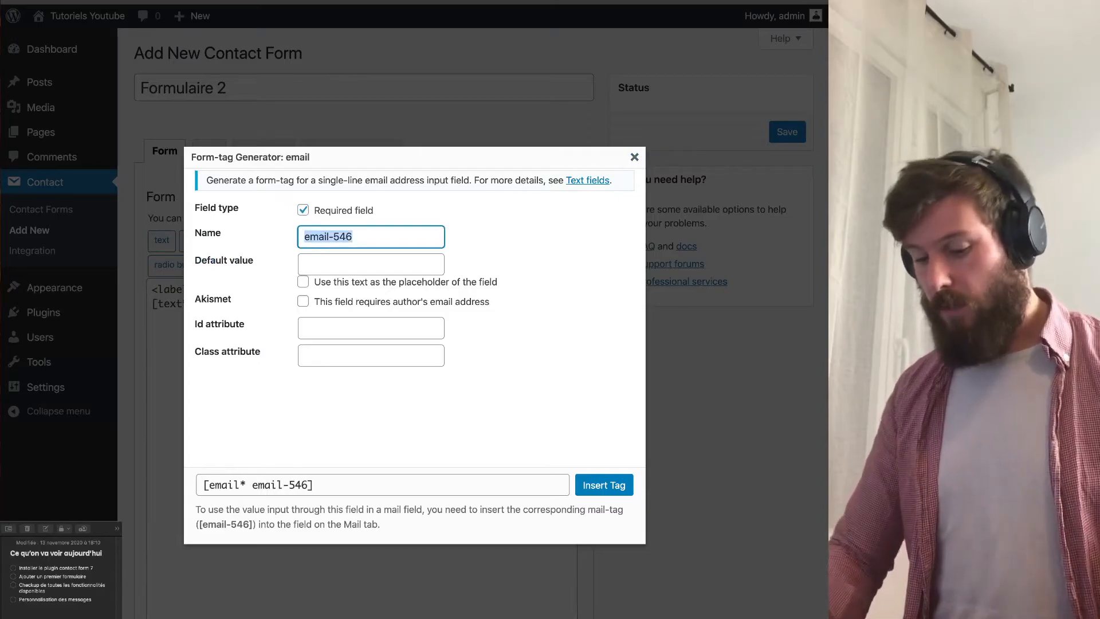
text(mail)
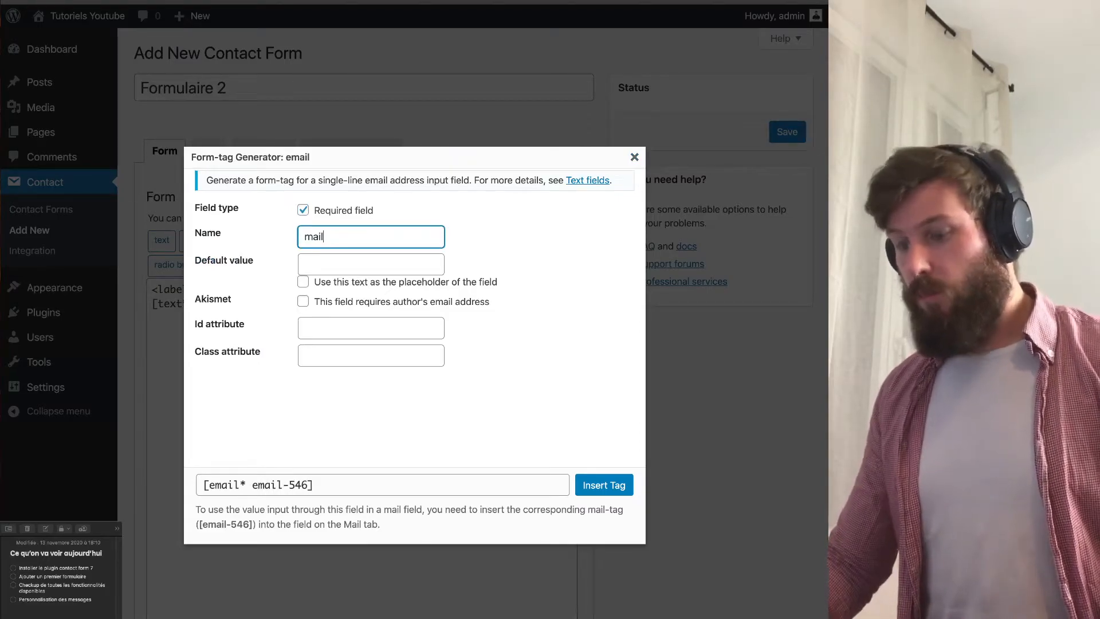
key(Tab)
text(brucewayne@batman.comù)
key(BackSpace)
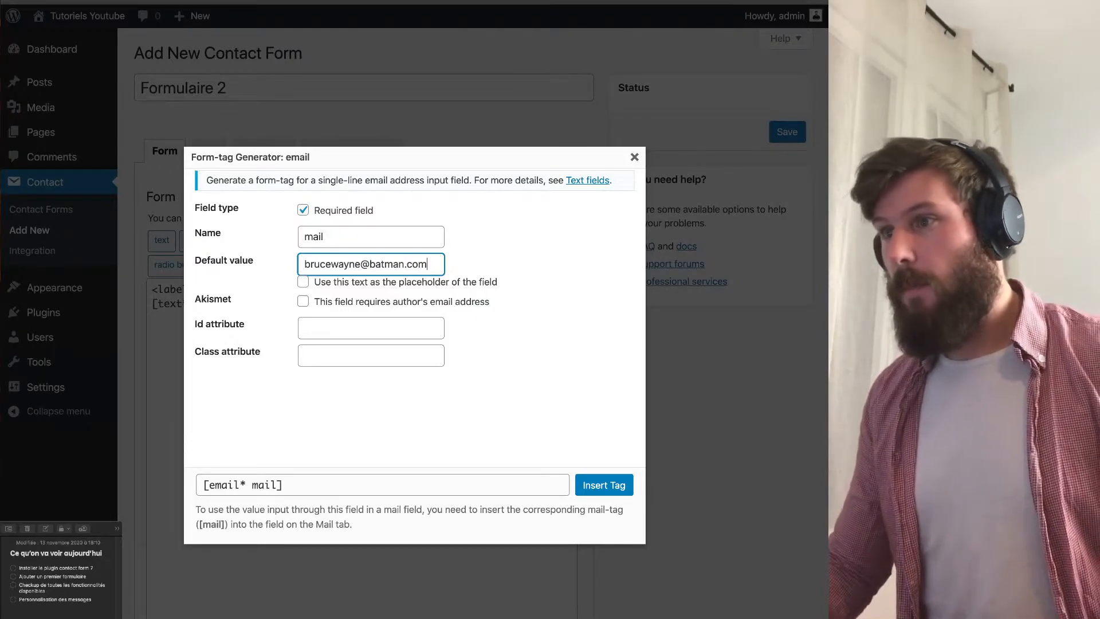
key(Tab)
key(space)
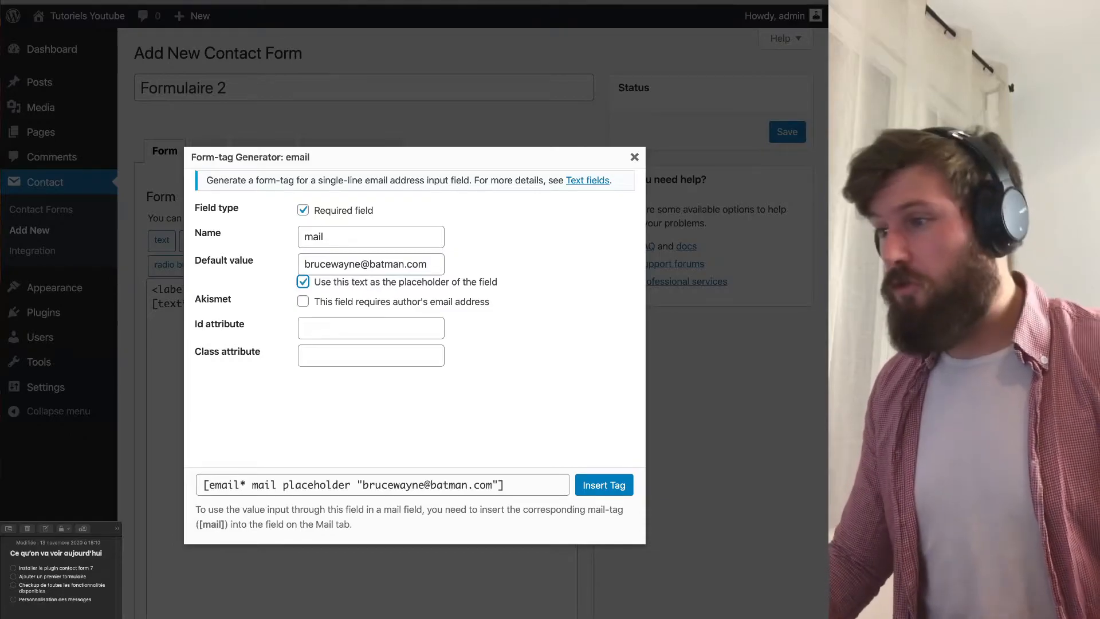
click(604, 485)
Add '<label>Votre mail' above the mail tag and paste '</label>' after it.
click(152, 319)
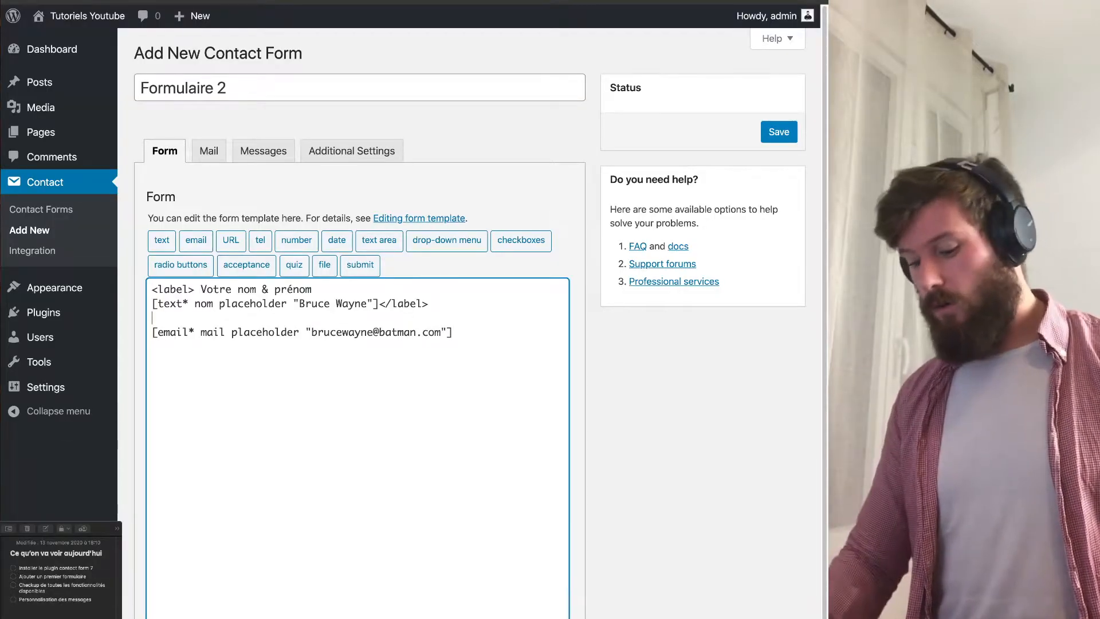
key(Return)
text(<labe)
key(BackSpace)
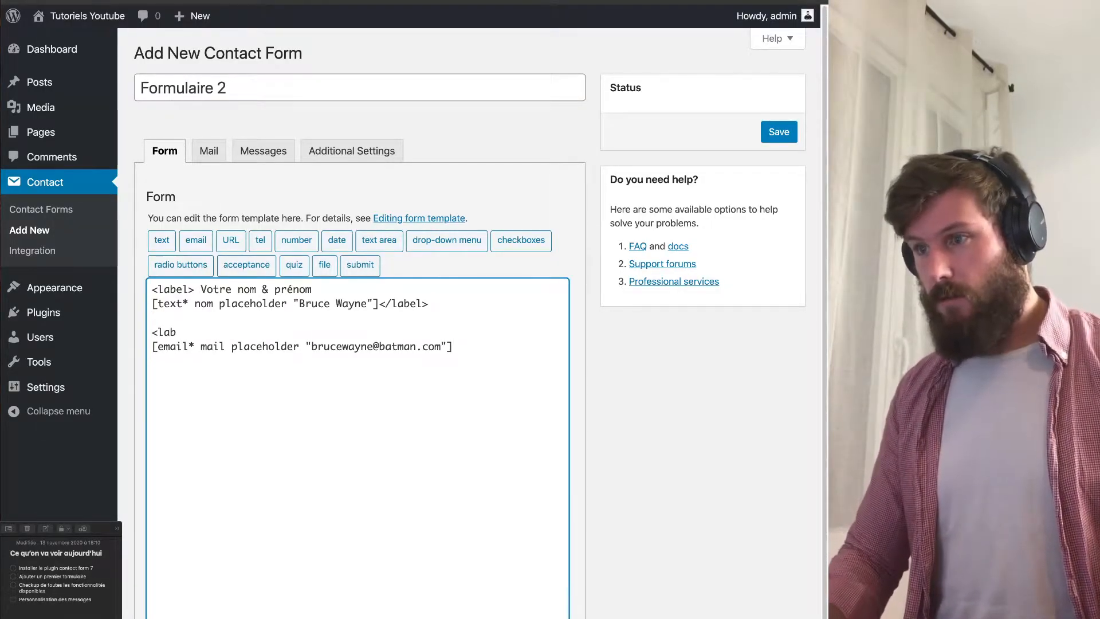
text(el>Votre mail)
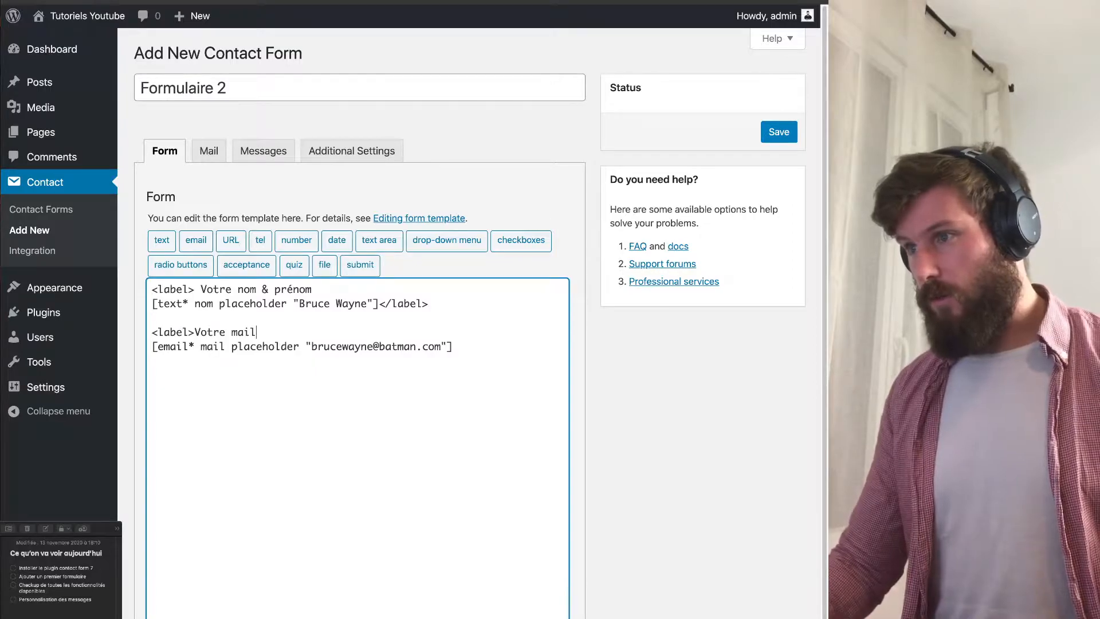
key(shift+End)
key(super+c)
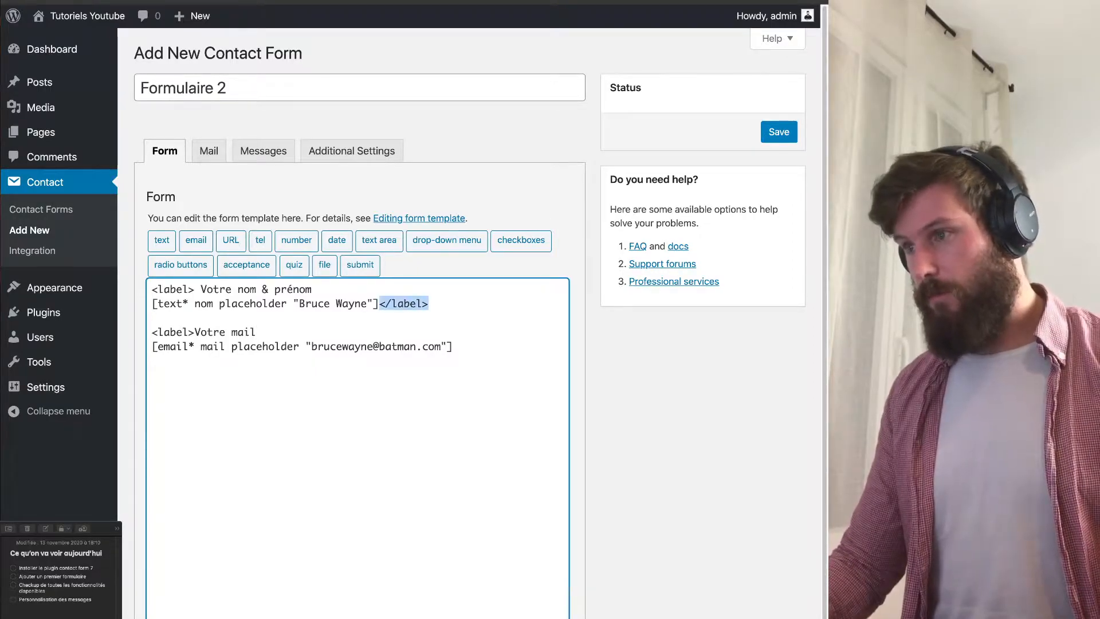
click(453, 346)
key(super+v)
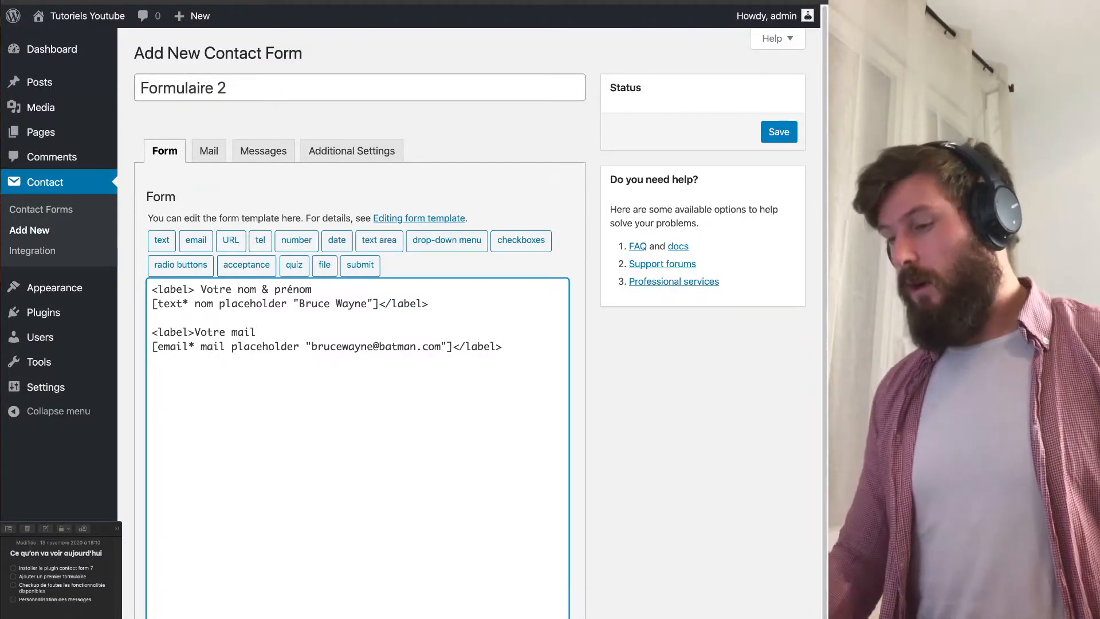
key(Return)
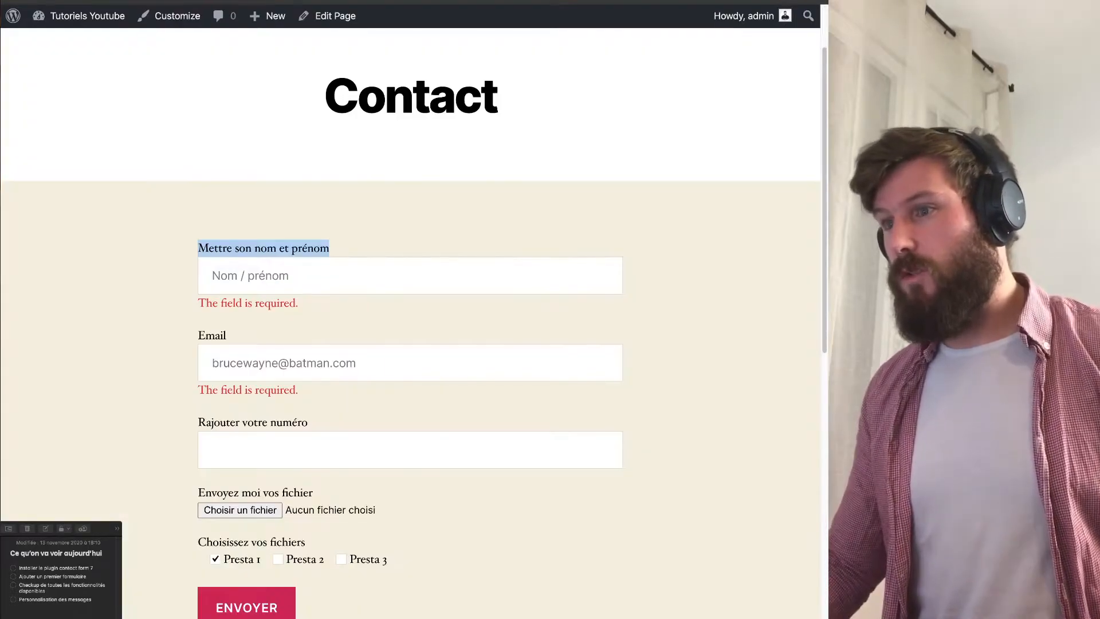
triple_click(252, 423)
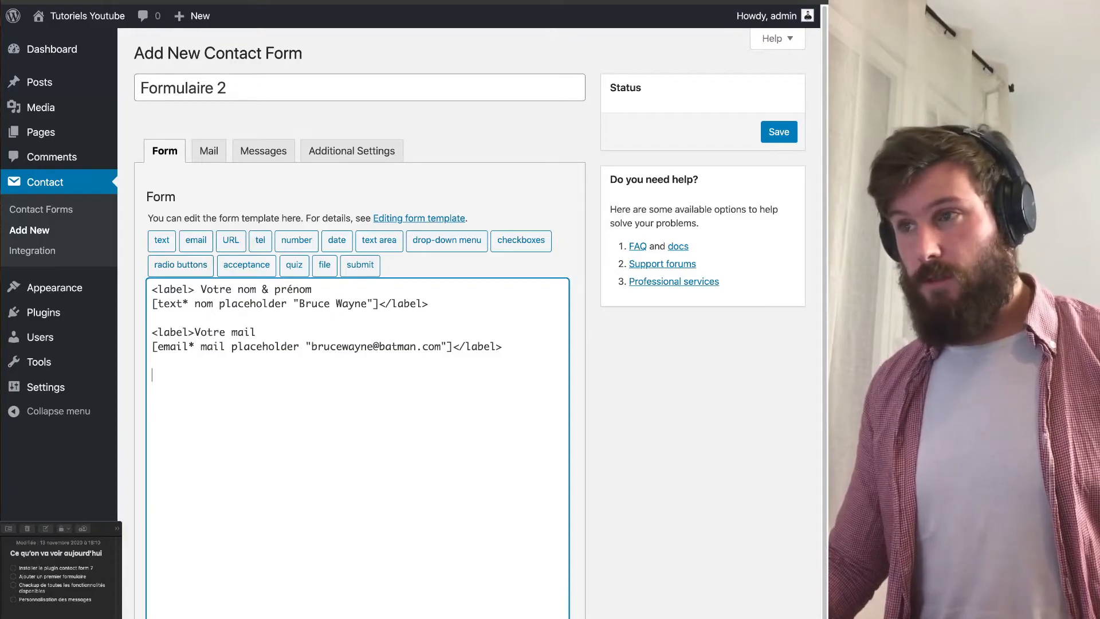
Insert an optional tel tag named 'telephone' with a sample French phone number as placeholder.
click(260, 240)
triple_click(322, 249)
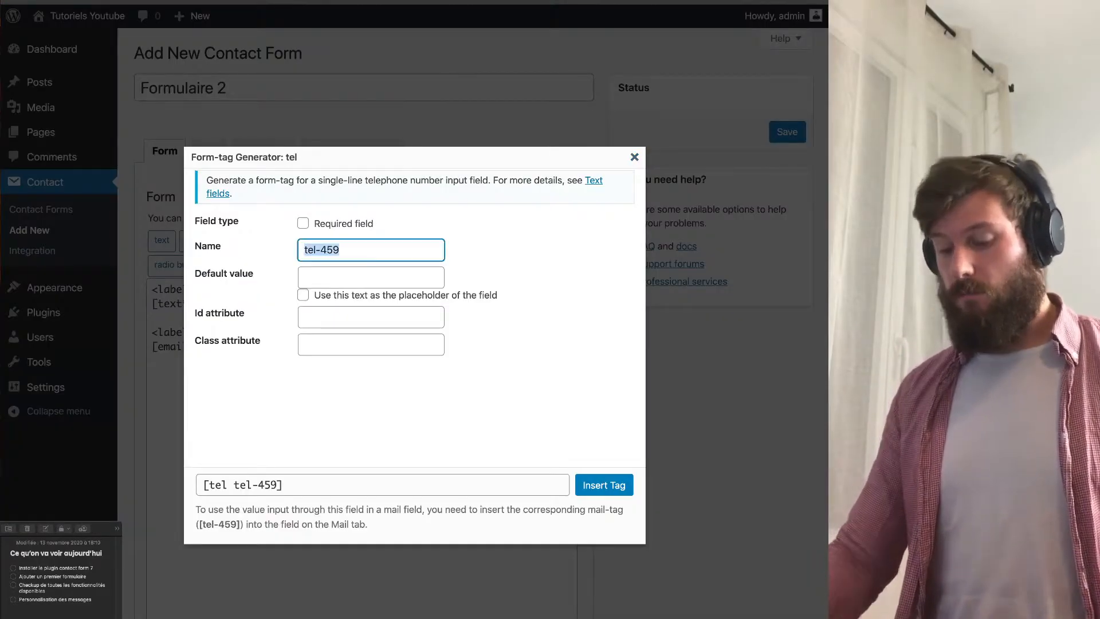
text(telephone)
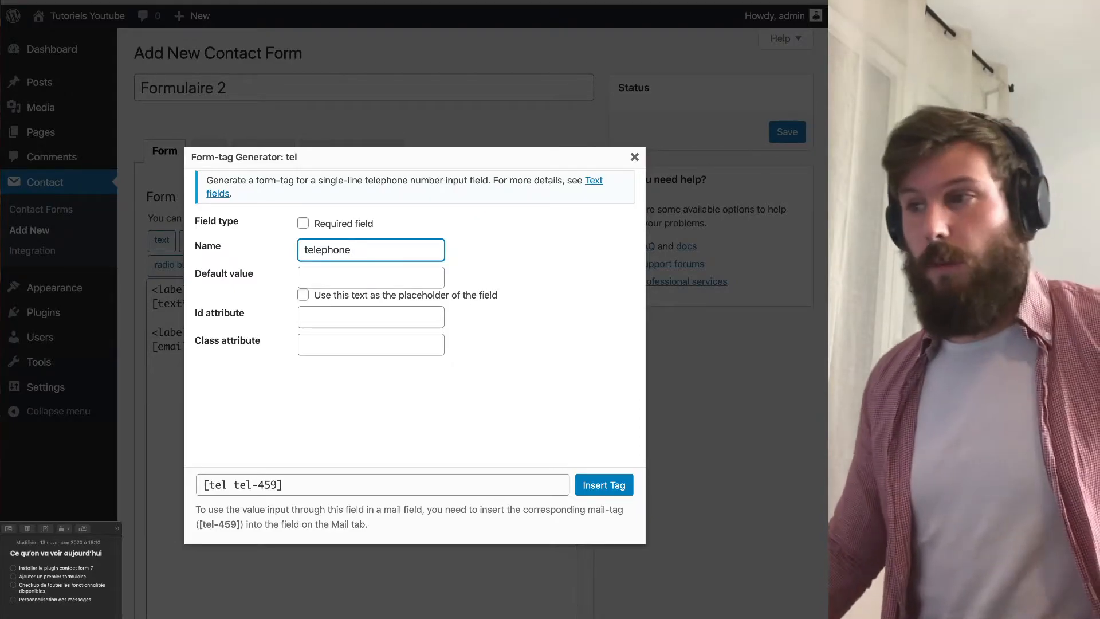
key(Tab)
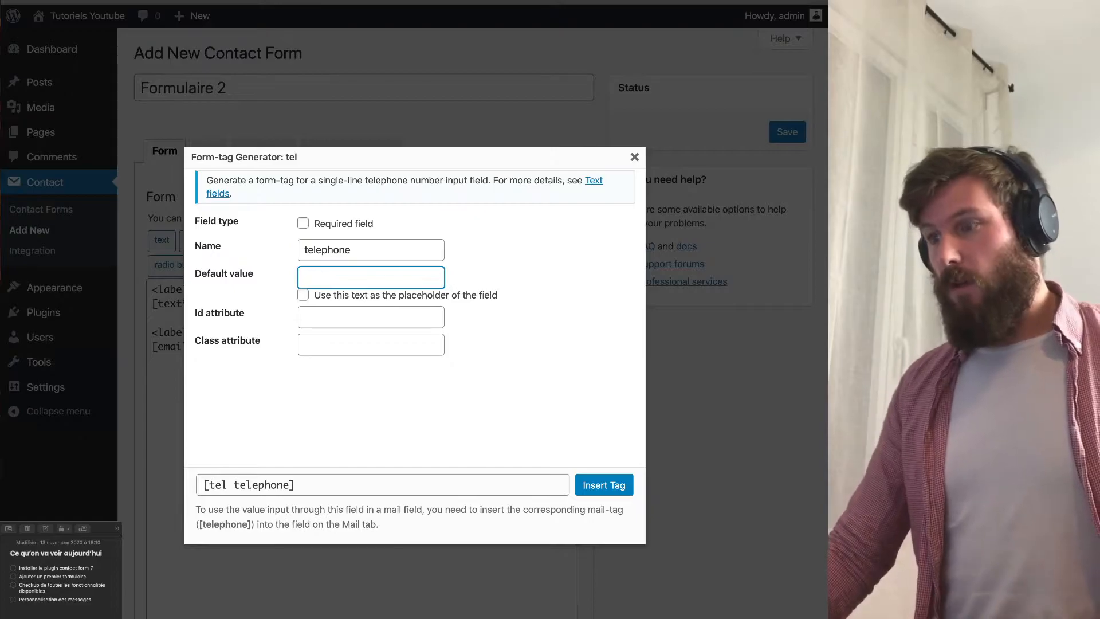
text(+33 )
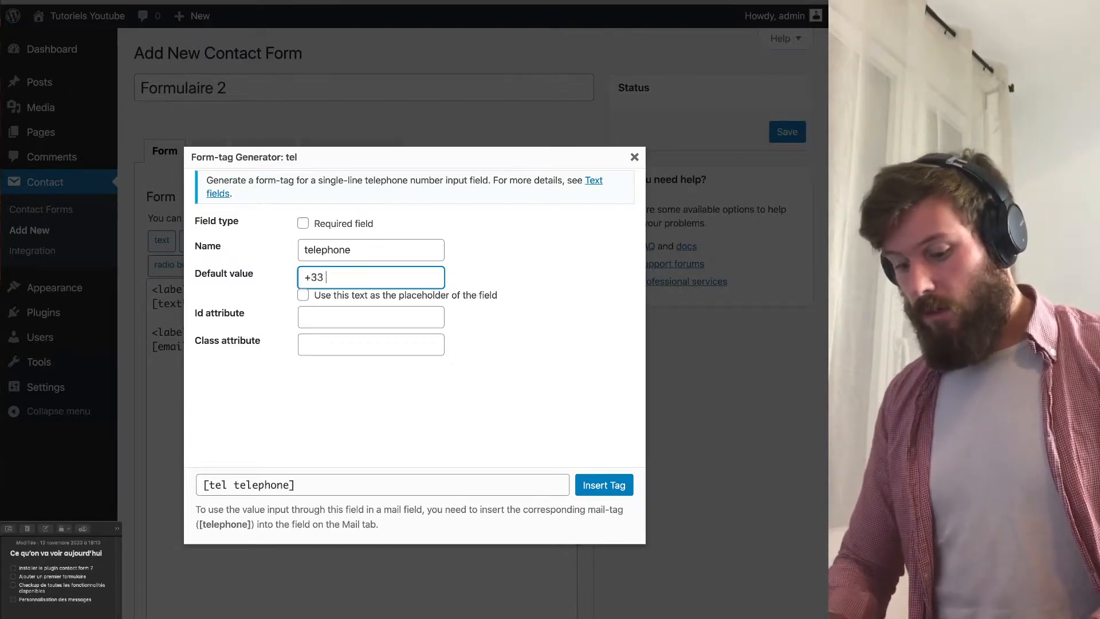
text(6)
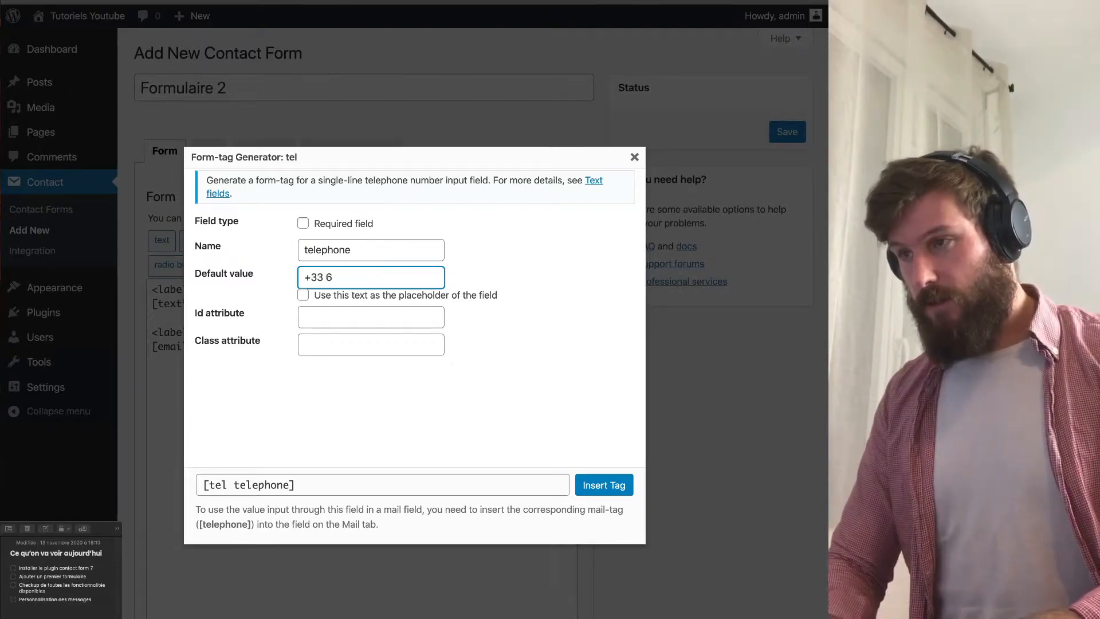
text(66 666 6666)
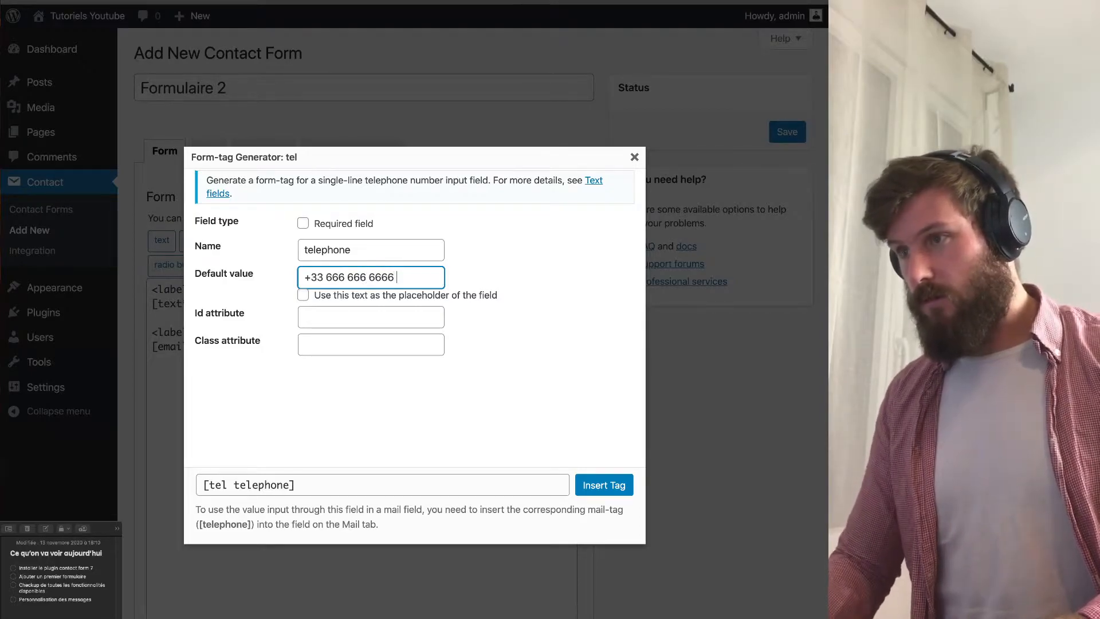
key(BackSpace)
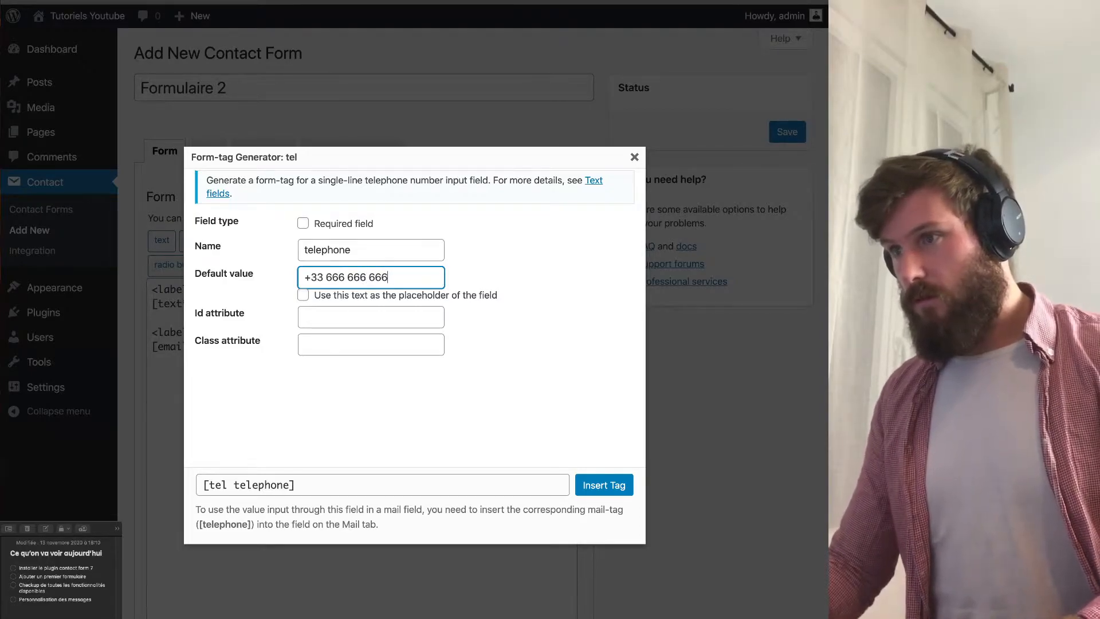
key(Tab)
key(space)
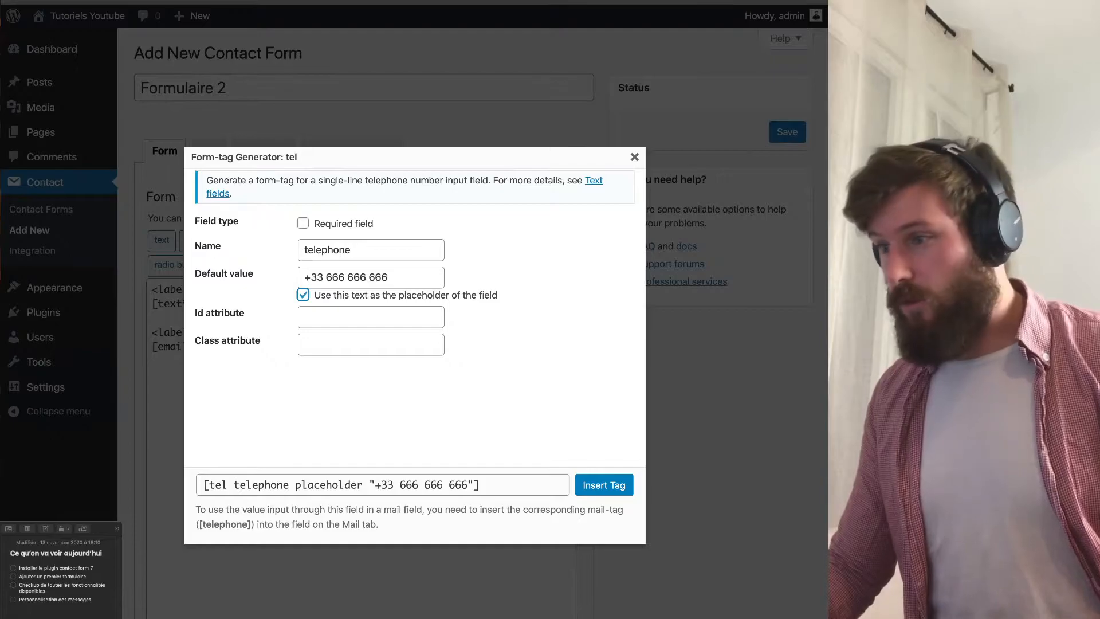
click(604, 485)
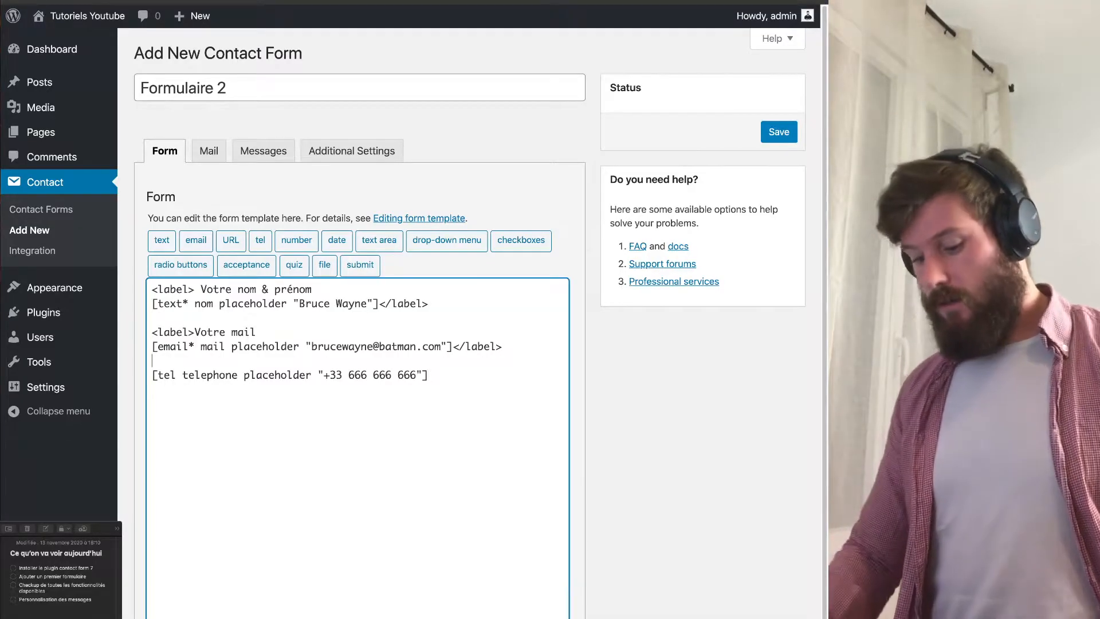
Wrap the tel field in a 'Votre numéro de téléphone' label, leaving blank lines below it.
key(Return)
text(<label>)
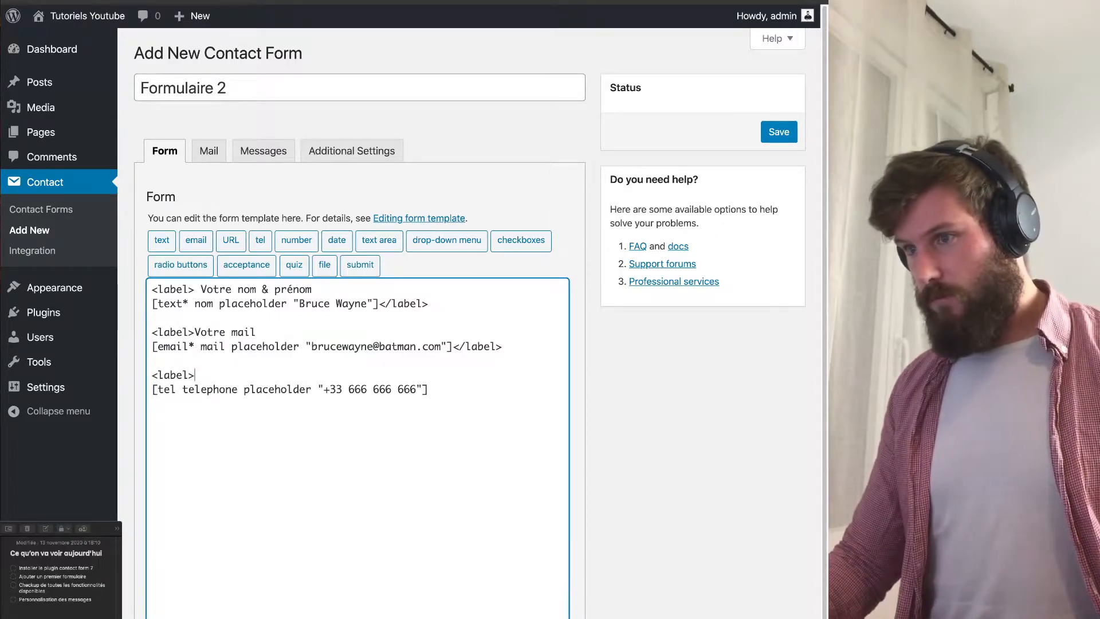
text(Votre nu)
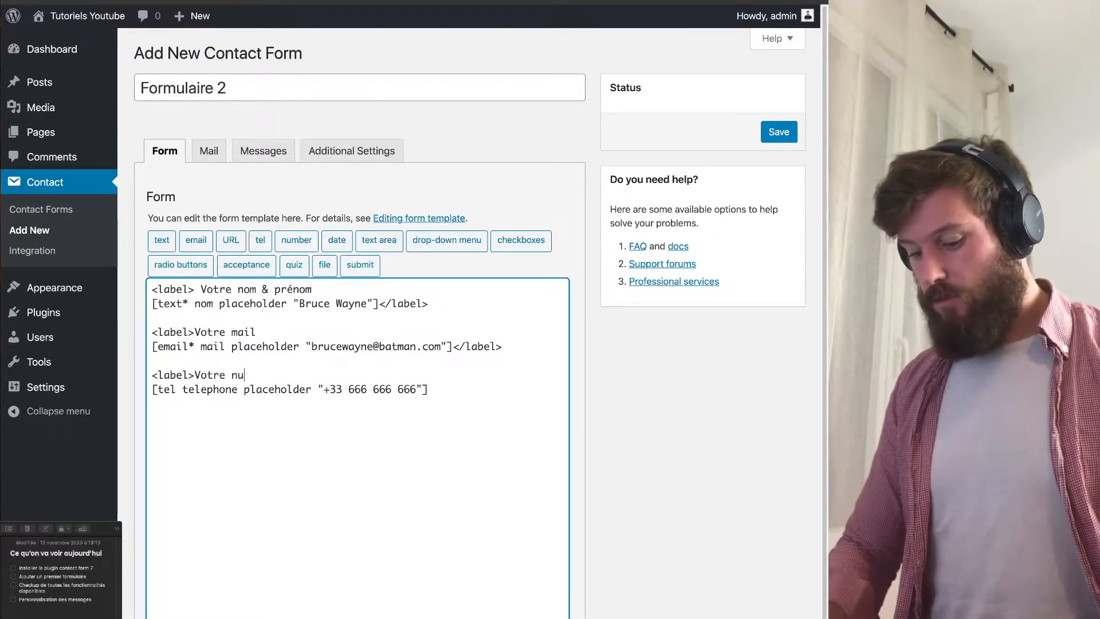
text(méro)
text(téléphone)
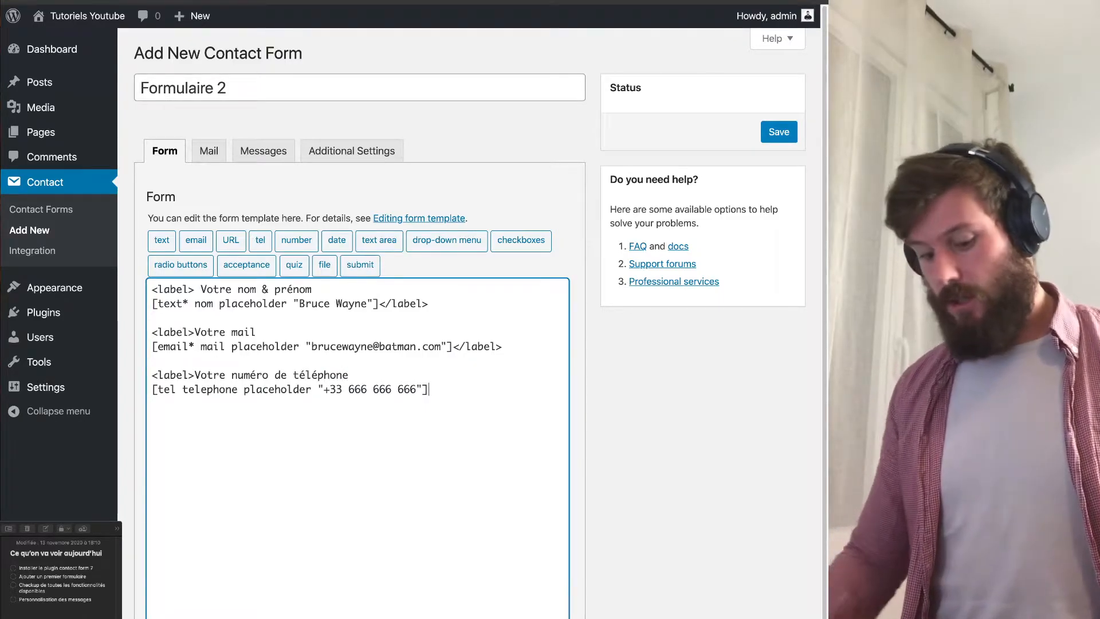
text(</label>)
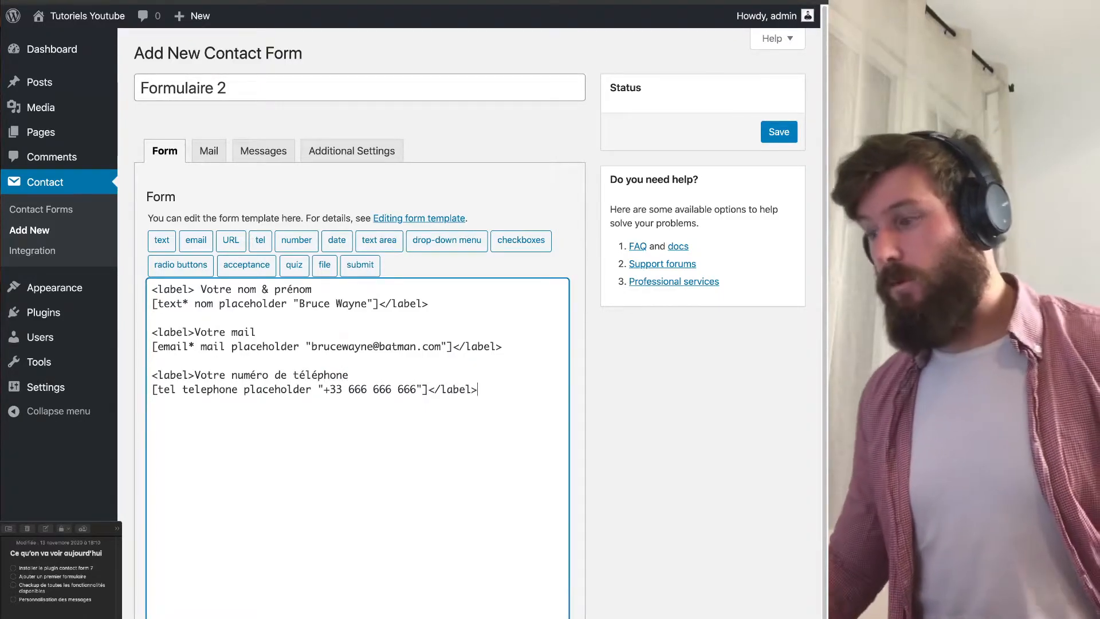
key(Return)
key(Return)
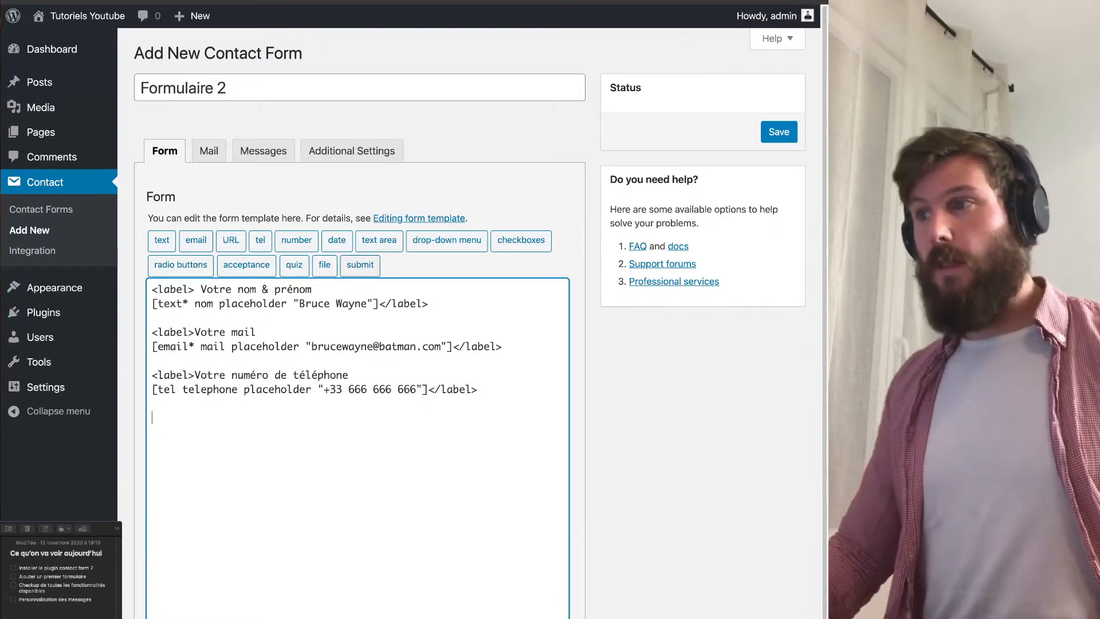
Check the live Contact page's file label, then start a file upload field named fichier.
key(ctrl+Tab)
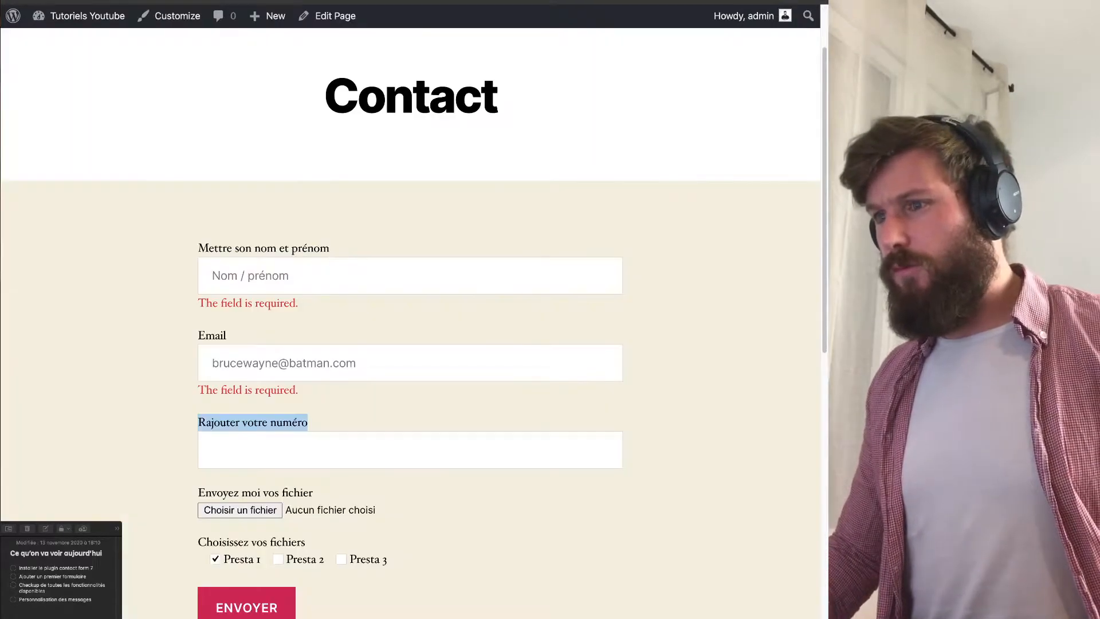
drag(198, 493, 313, 493)
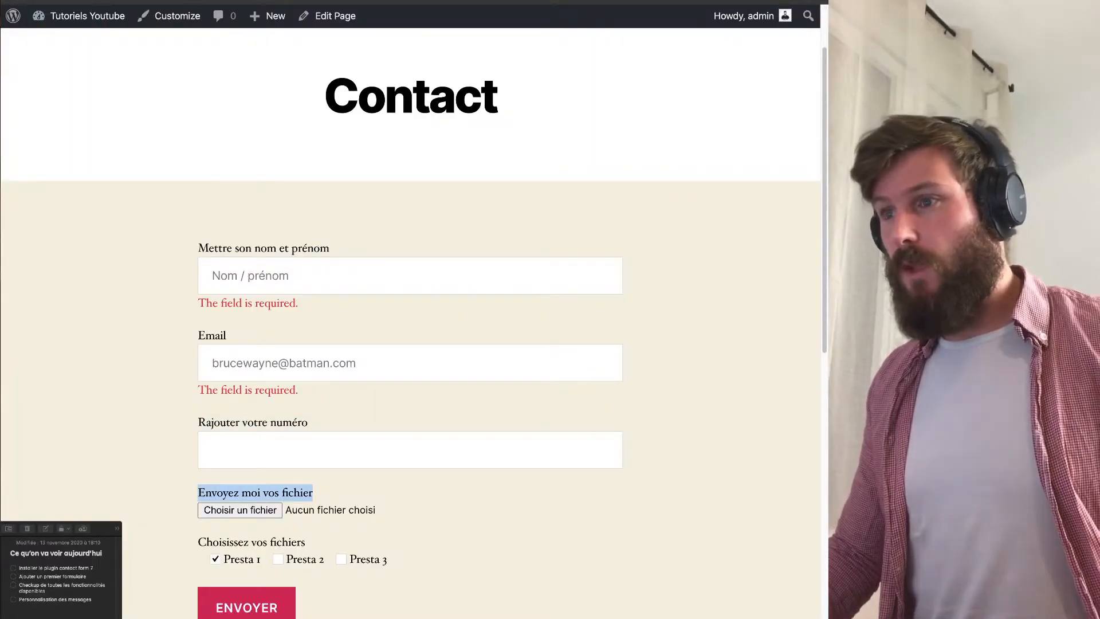
key(ctrl+shift+Tab)
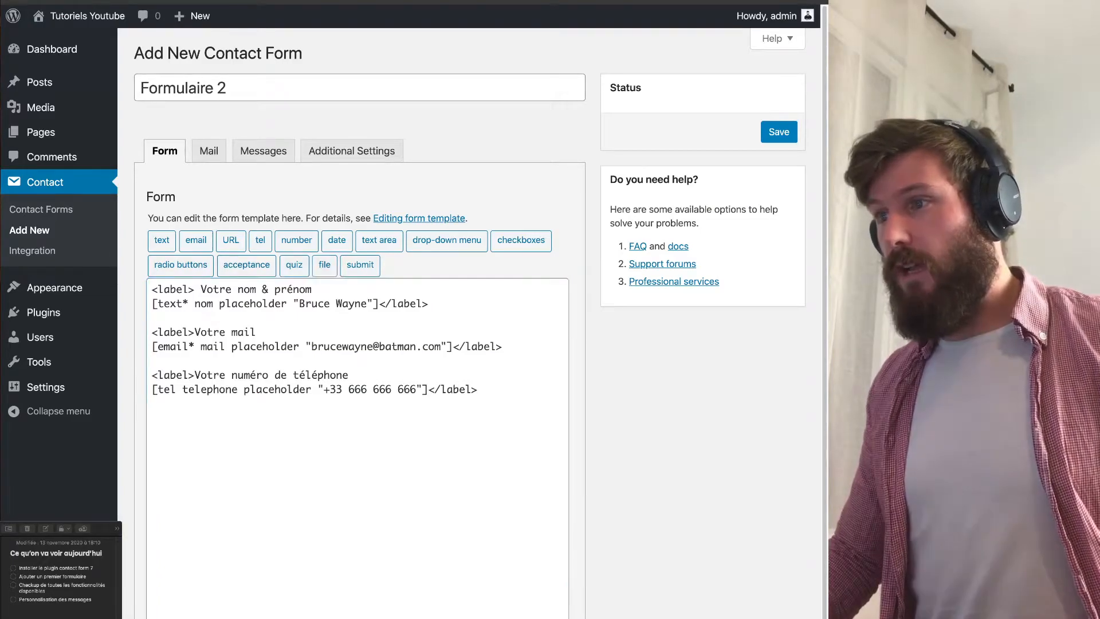
click(325, 265)
triple_click(321, 250)
text(fichier)
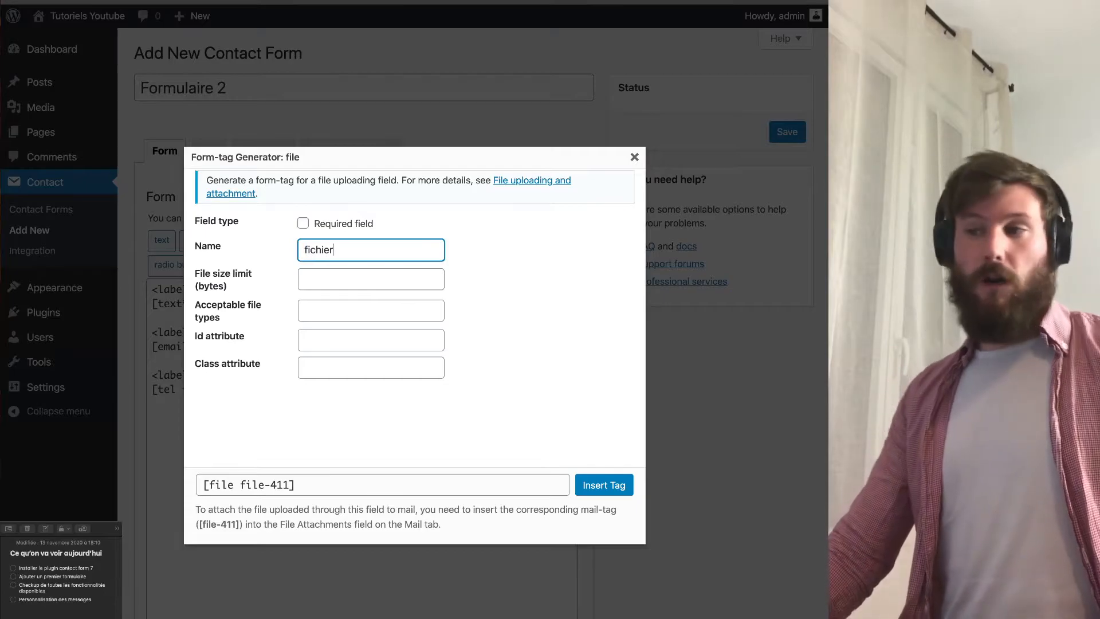
Review the file field's byte size limit and accepted file types, then insert [file fichier].
drag(275, 275, 269, 214)
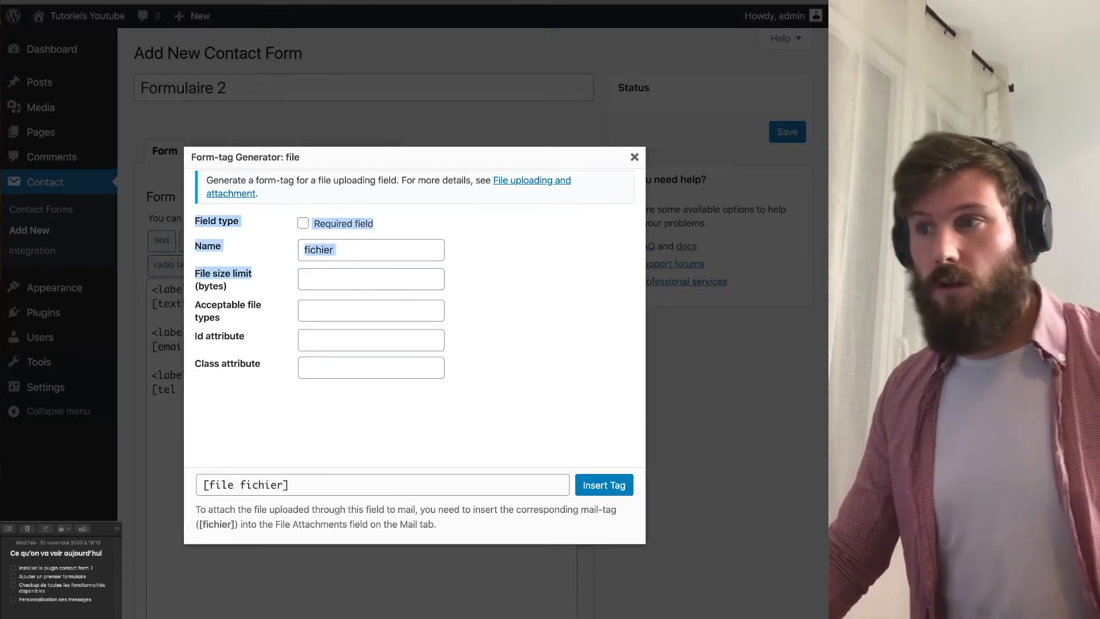
click(275, 265)
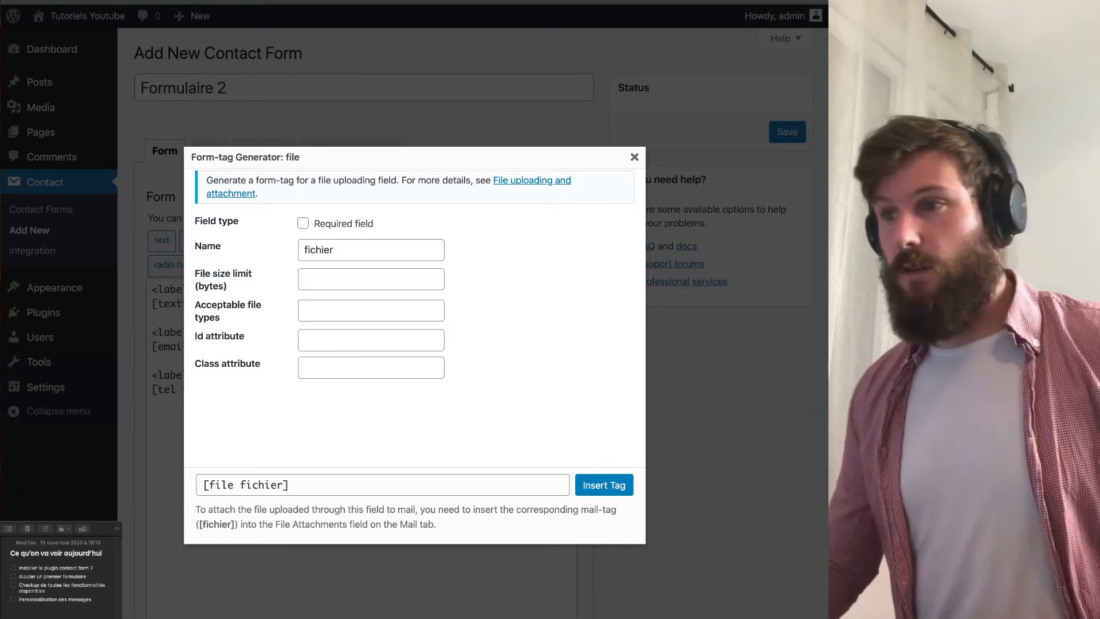
drag(199, 286, 227, 285)
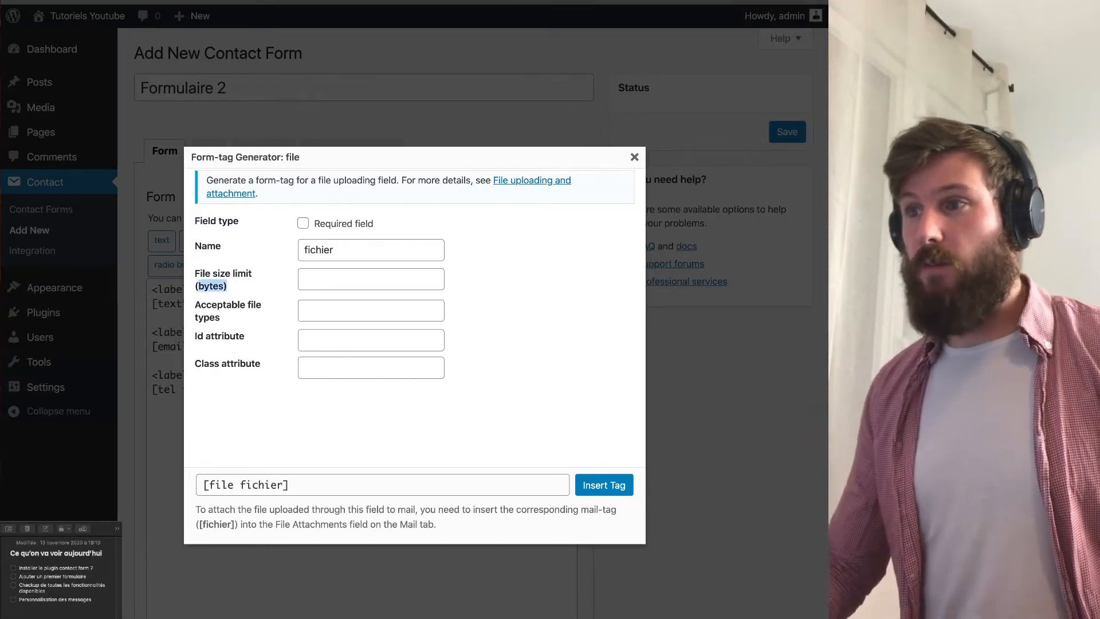
click(235, 287)
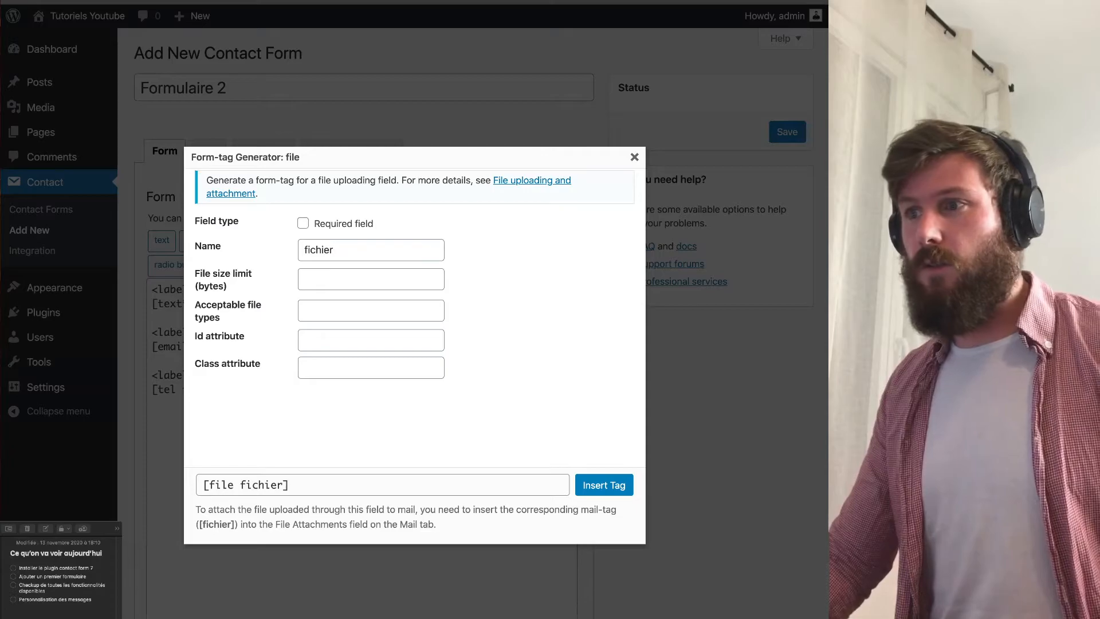
drag(195, 305, 221, 318)
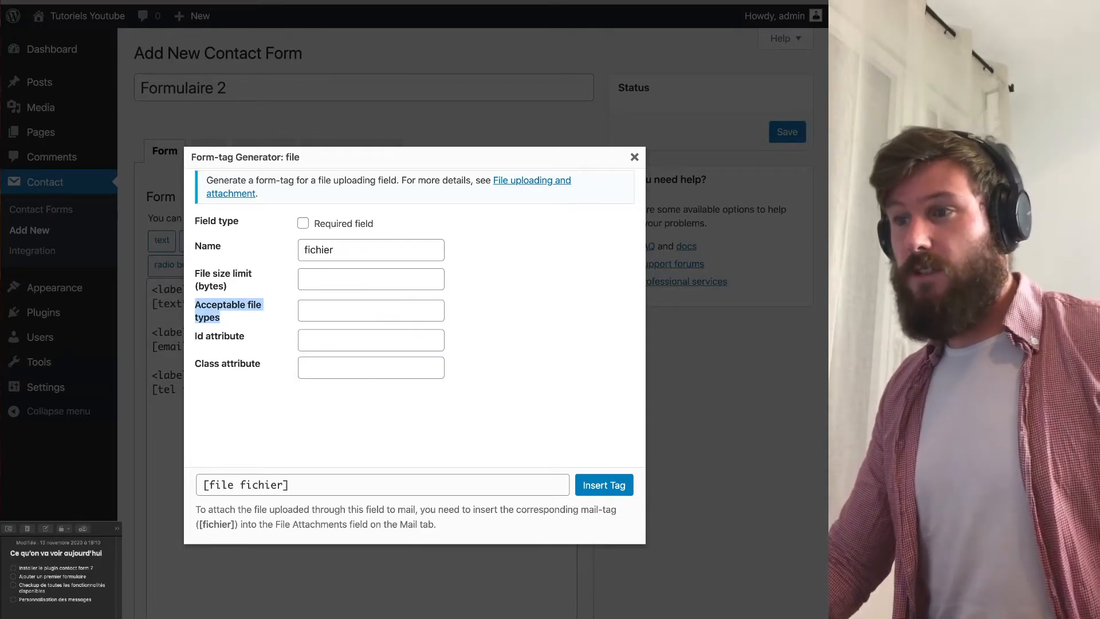
click(235, 318)
drag(195, 221, 231, 364)
click(230, 367)
click(321, 485)
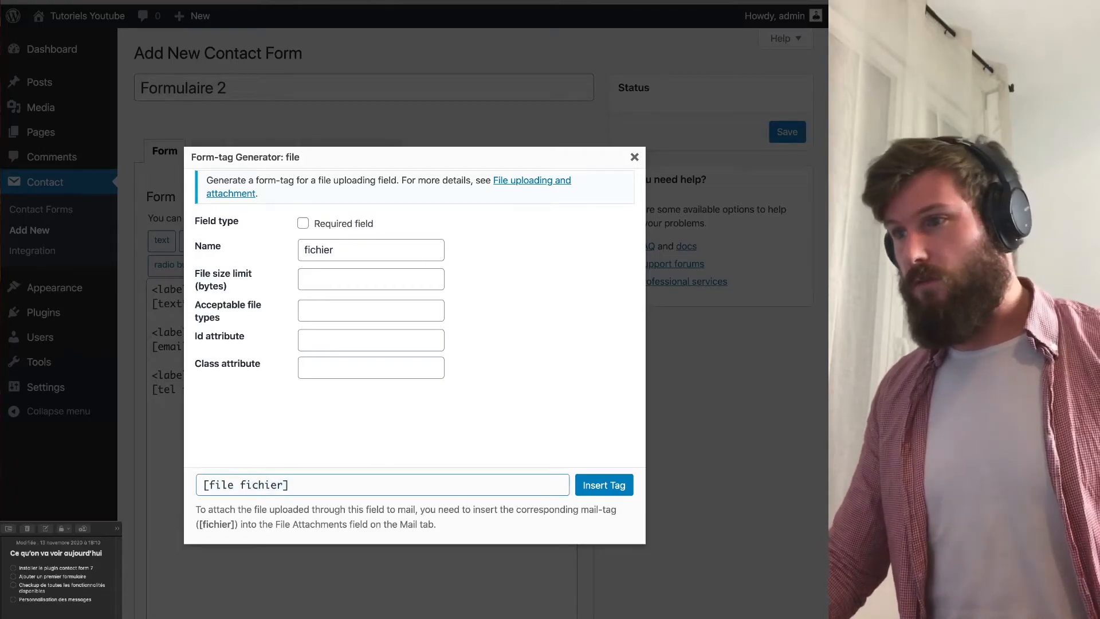
click(604, 485)
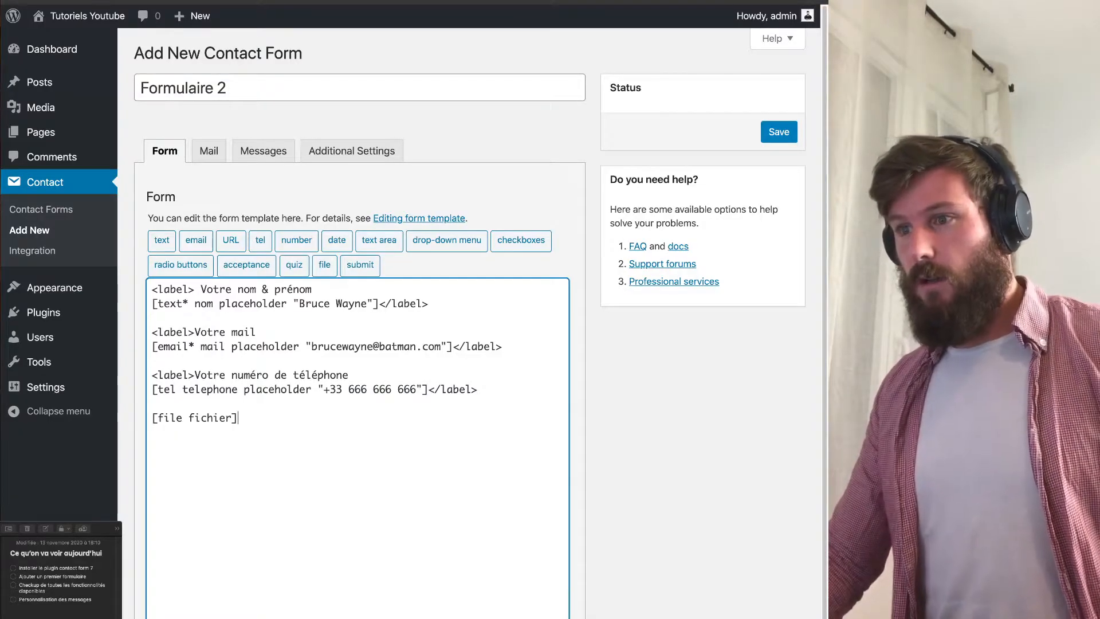
Wrap [file fichier] in a '<label> Votre fichier' … '</label>' pair and open the submit generator.
key(Up)
key(Return)
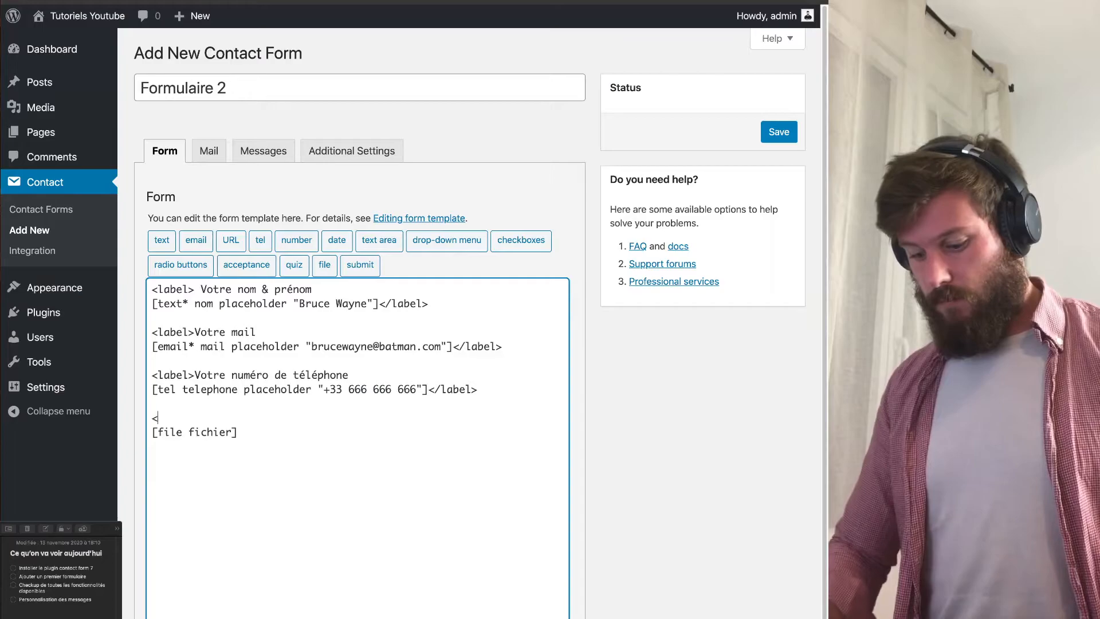
text(<label>)
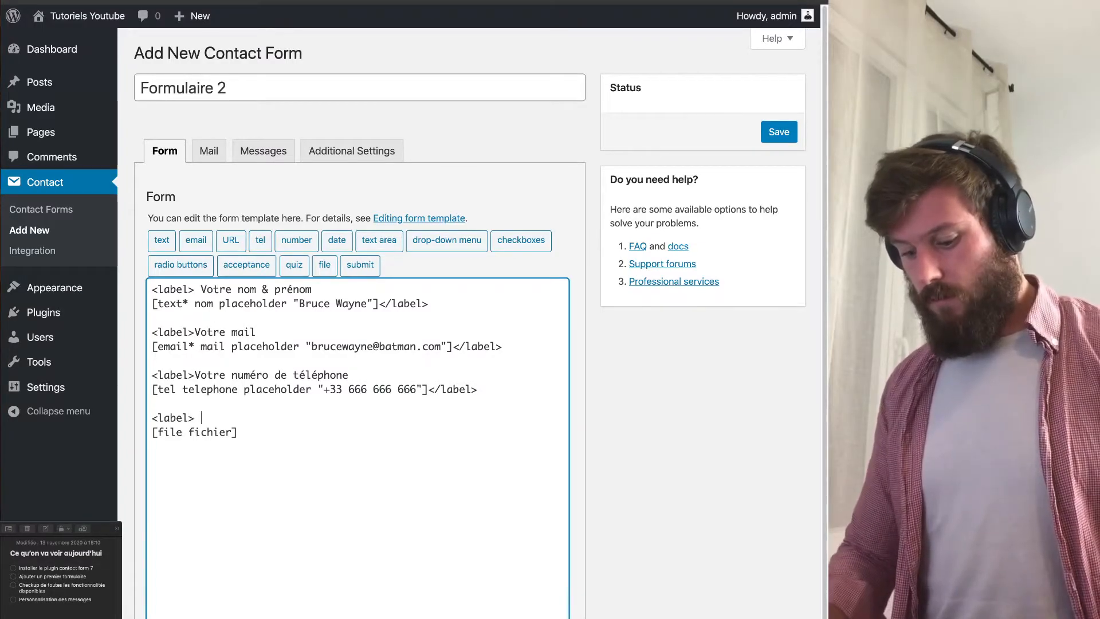
text( Votre fi)
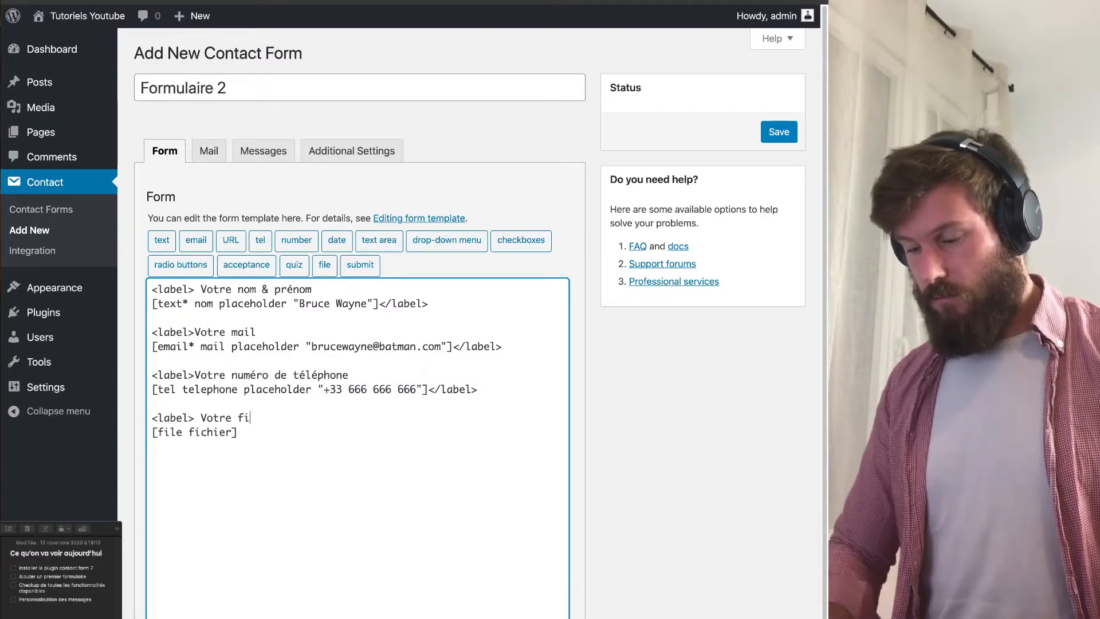
text(chier)
key(Down)
text(<)
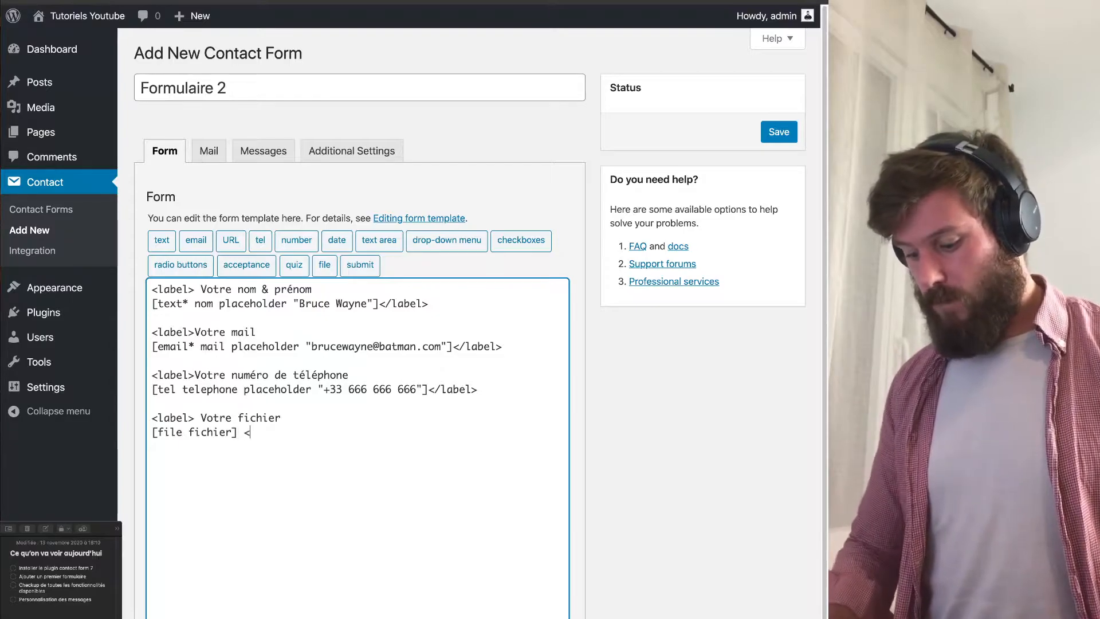
text(/label>)
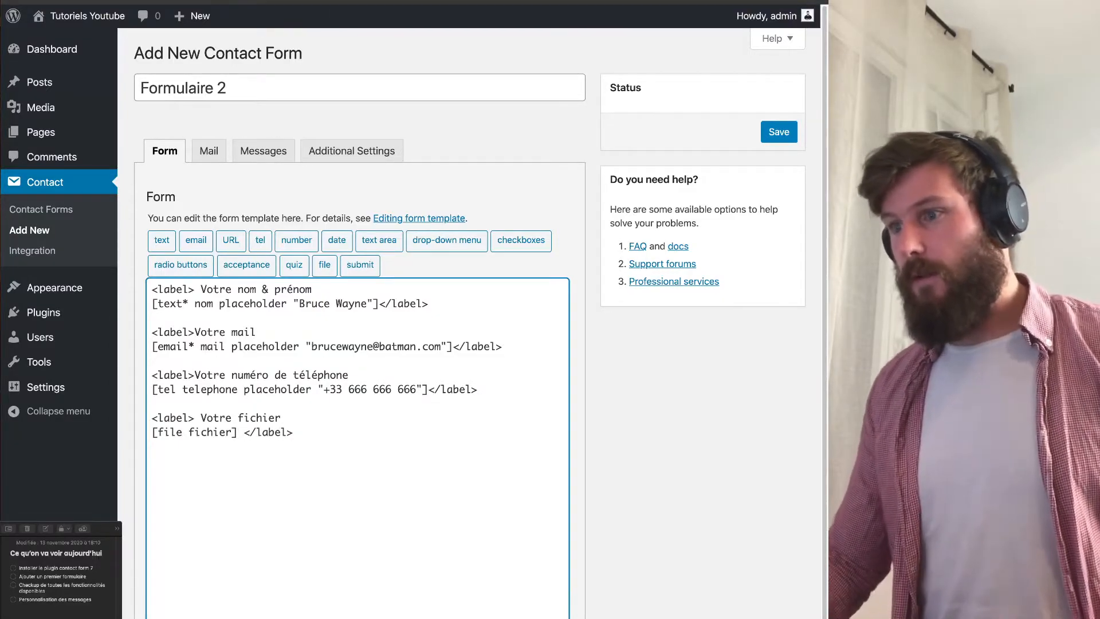
key(shift+Left)
key(shift+Left)
key(shift+Left)
key(shift+Left)
key(shift+Left)
key(shift+Left)
key(shift+Left)
key(shift+Left)
key(Right)
key(Return)
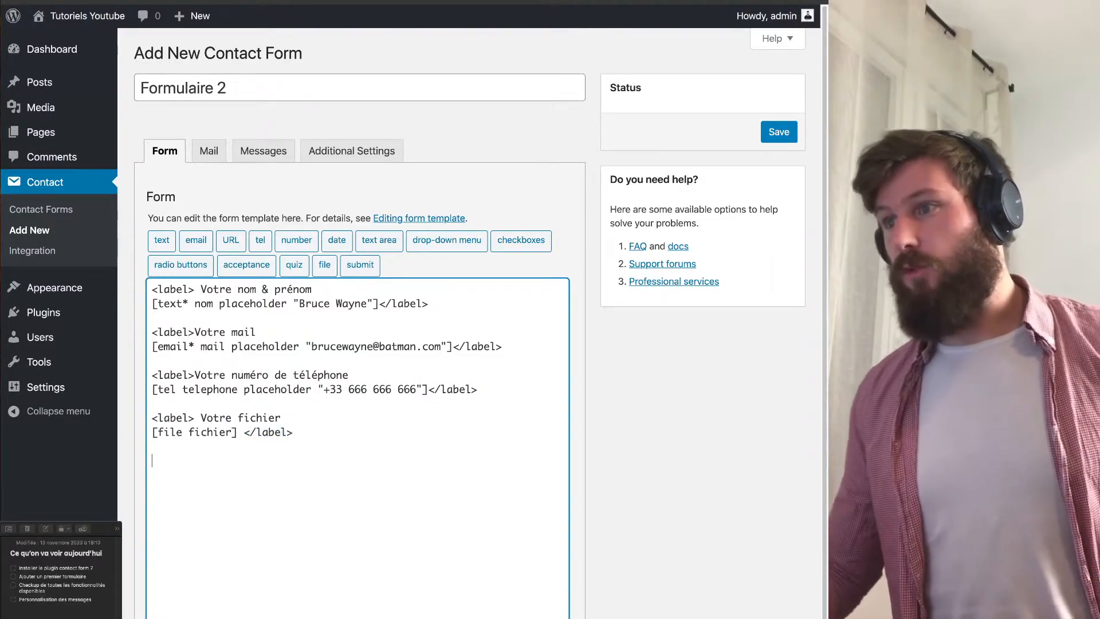
click(360, 266)
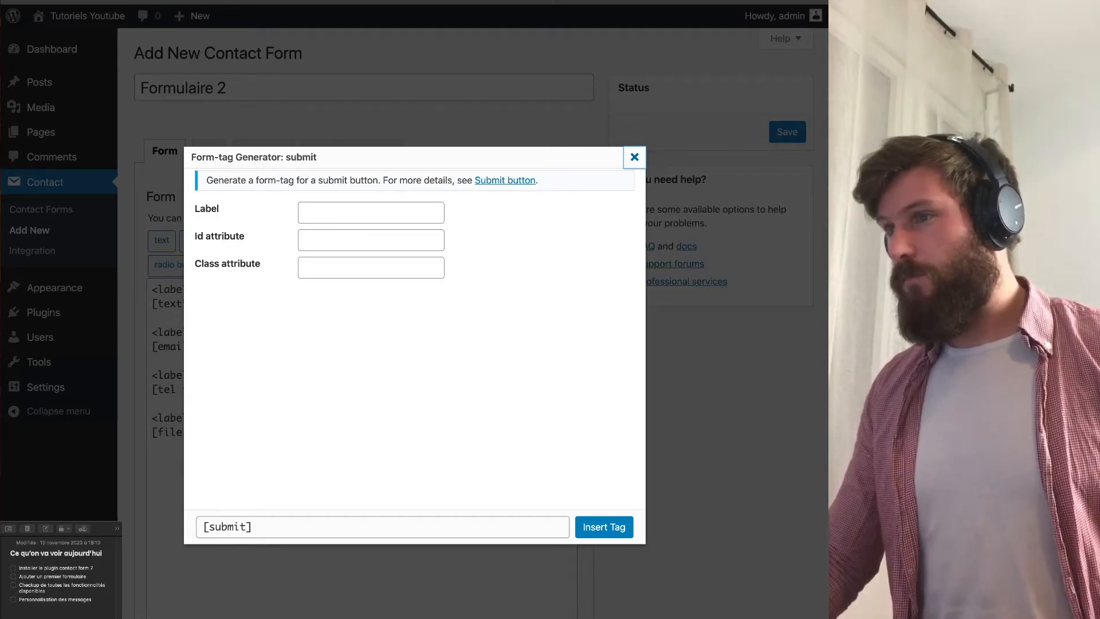
Close the submit generator and start a checkbox group named prestation.
click(634, 157)
click(153, 460)
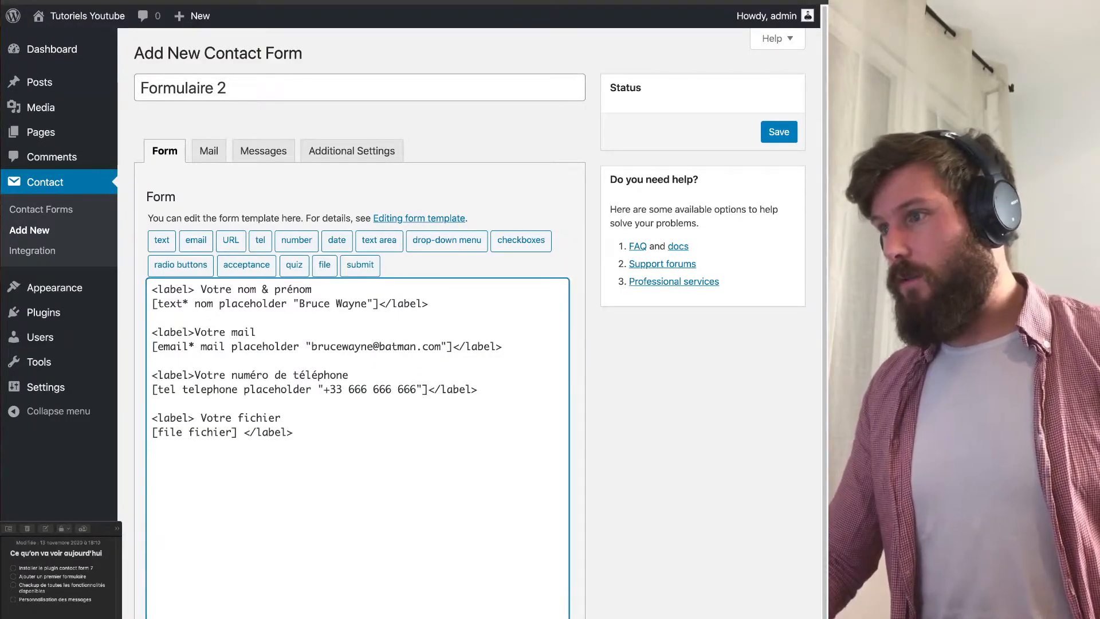
click(521, 239)
triple_click(362, 250)
text(prestation)
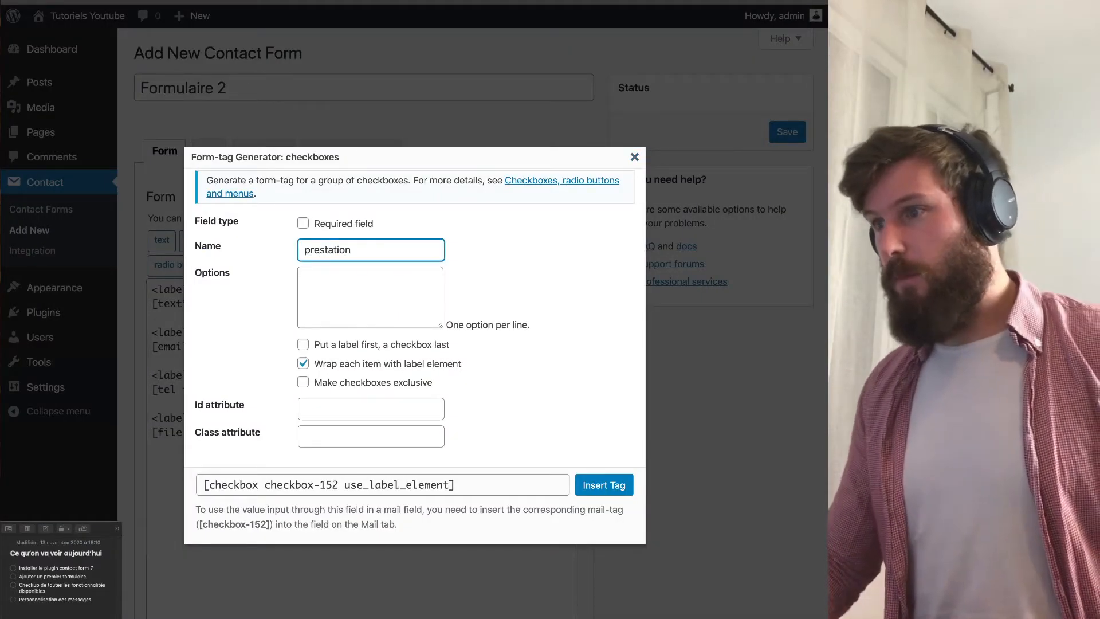
Enter the checkbox options presta 1, presta 2 and presta 3, one per line.
key(Tab)
text(presta 1)
key(Return)
text(presta)
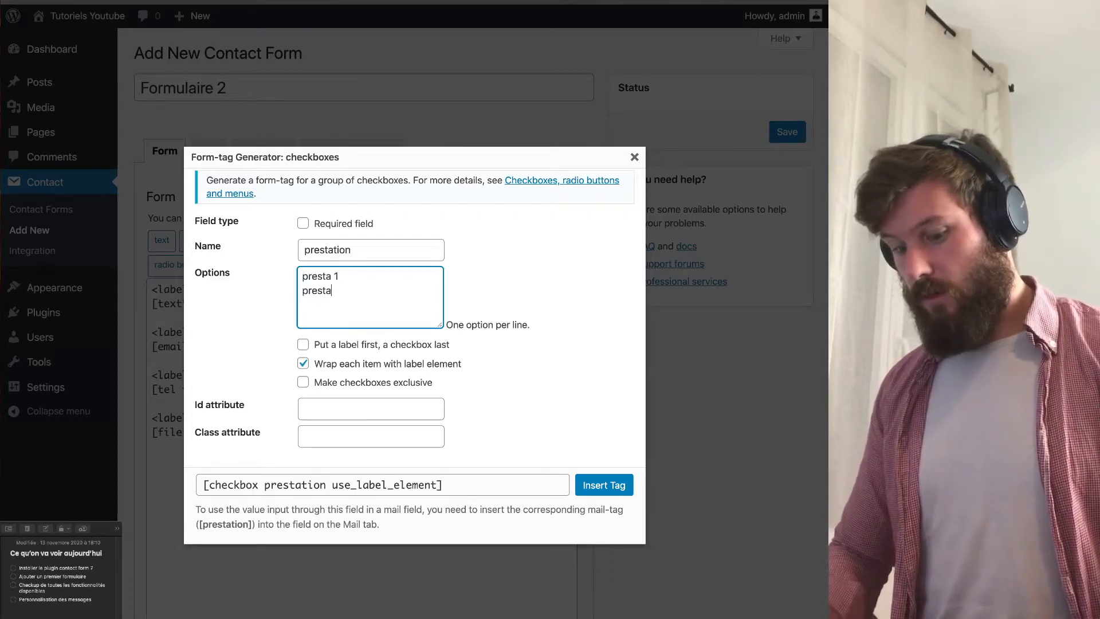
text( 2)
key(Return)
text(prestz)
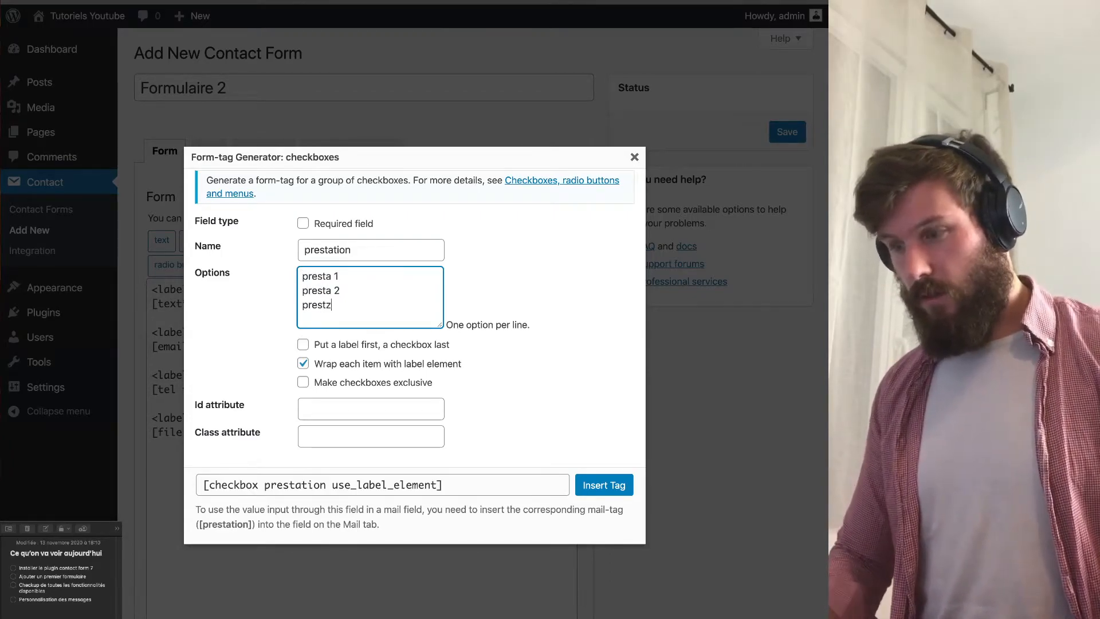
key(BackSpace)
key(BackSpace)
text(a 3)
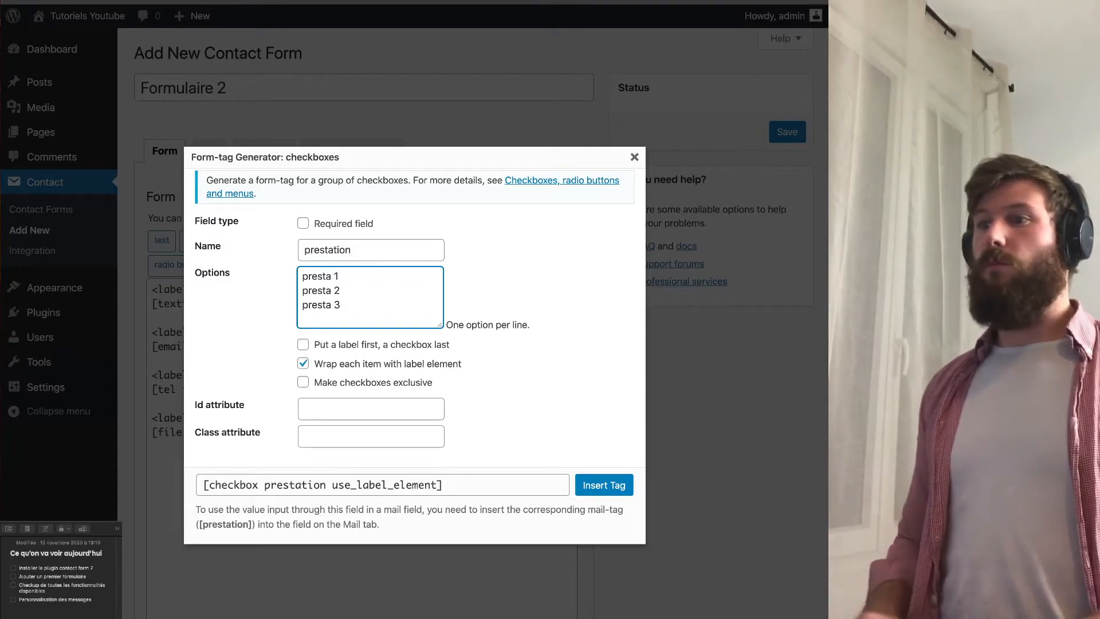
drag(402, 384, 436, 388)
click(488, 390)
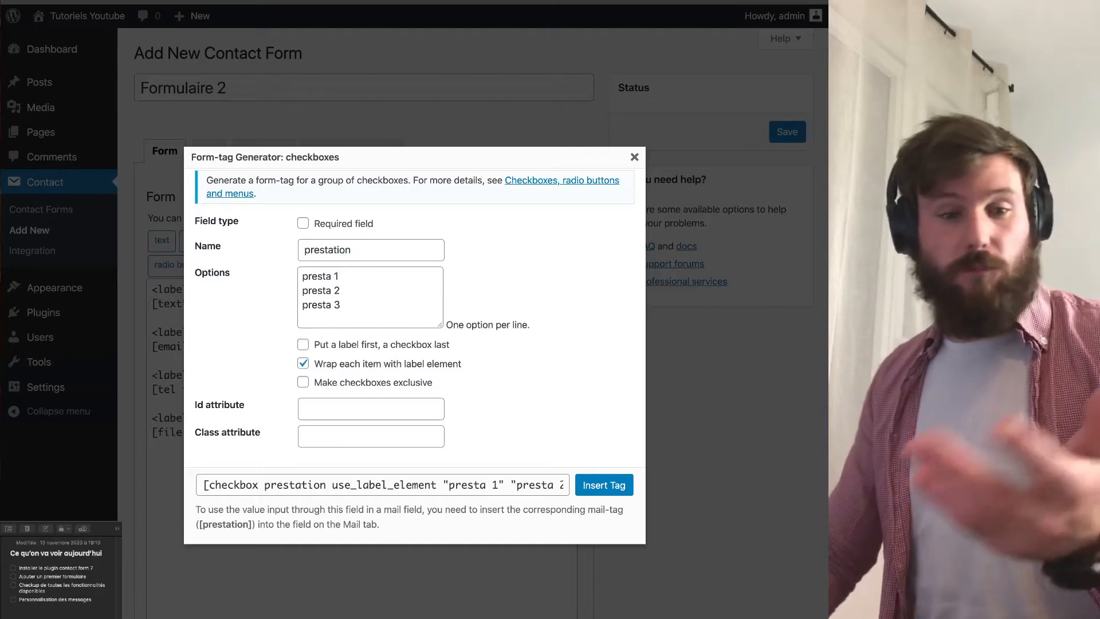
Insert the prestation checkbox tag and label it 'Choisissez votre prestation'.
click(604, 485)
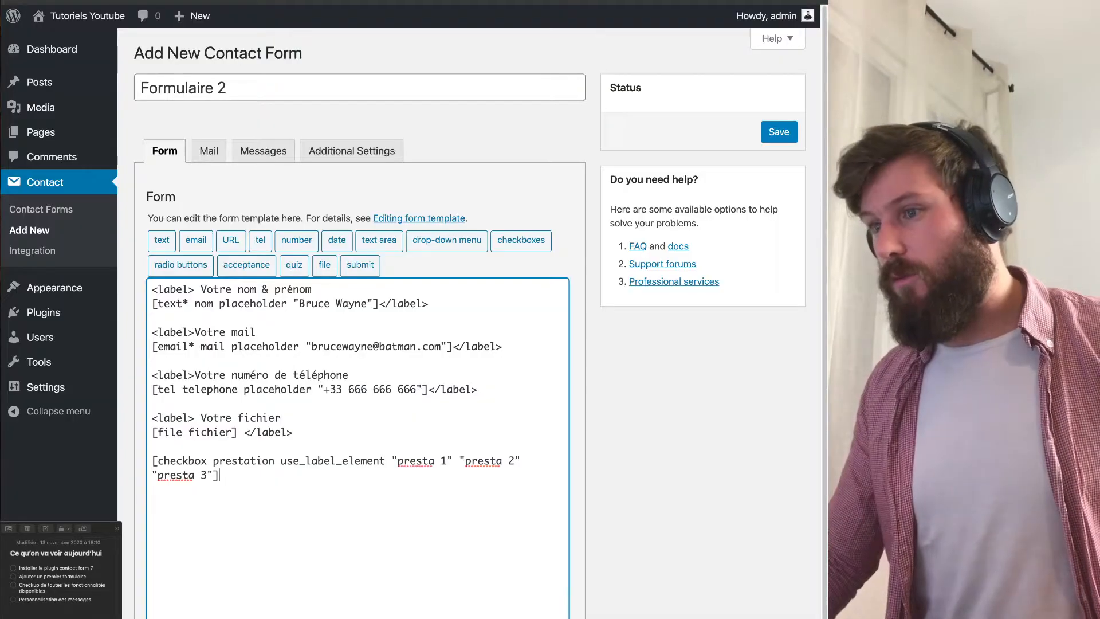
key(Return)
text(<l)
text(abel)
key(BackSpace)
text(el>)
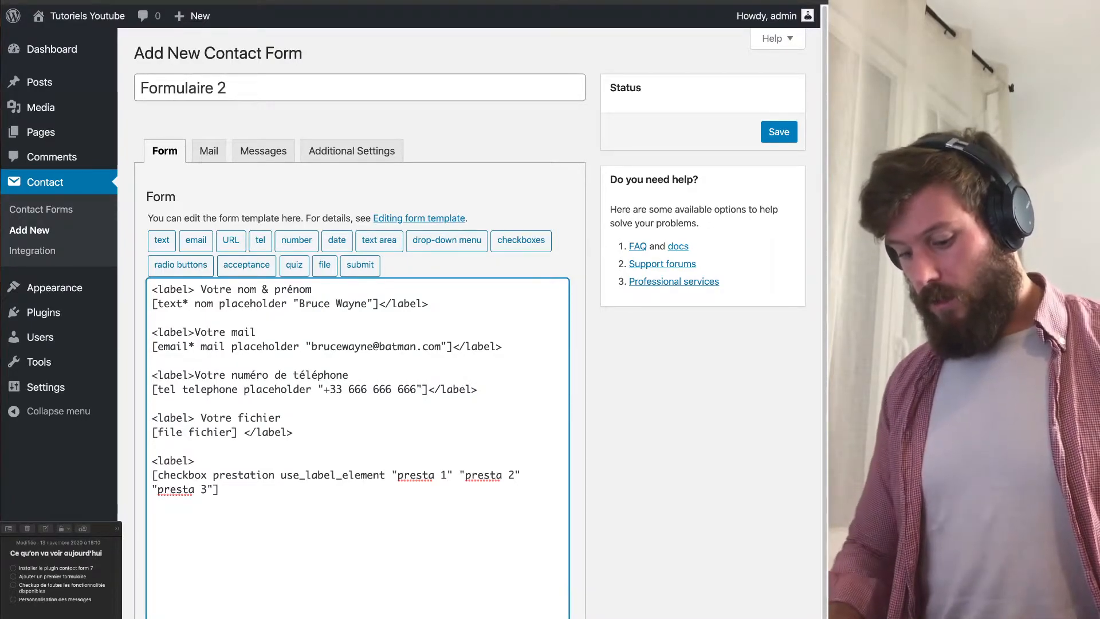
text( Chois)
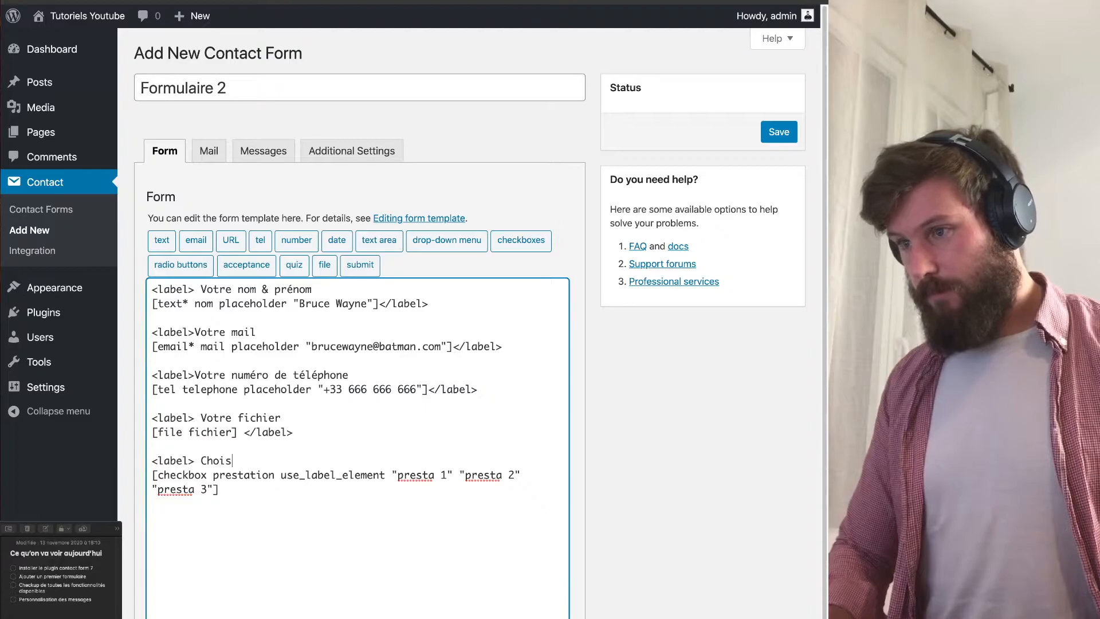
text(issez votre prestation)
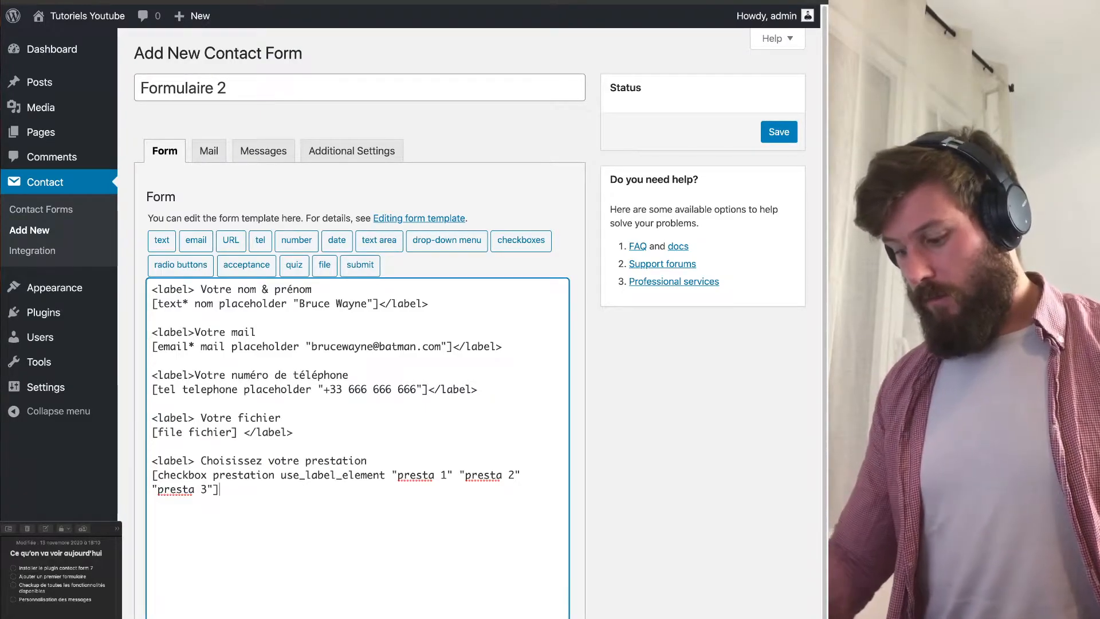
text(</label>)
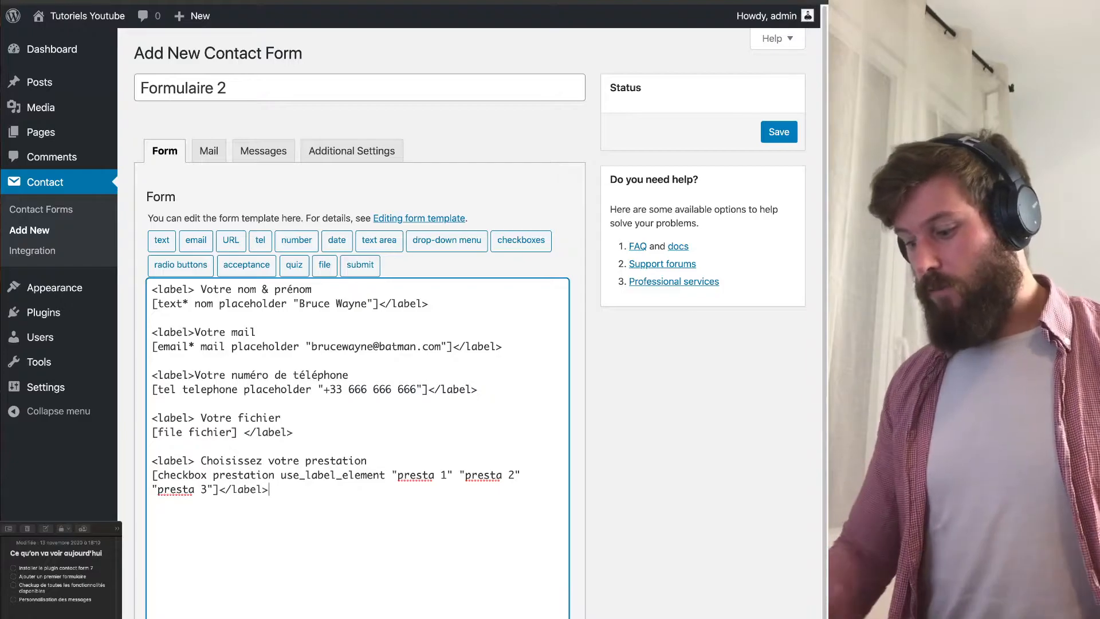
key(Return)
Add a submit button labelled 'envoyer' and save Formulaire 2.
click(360, 266)
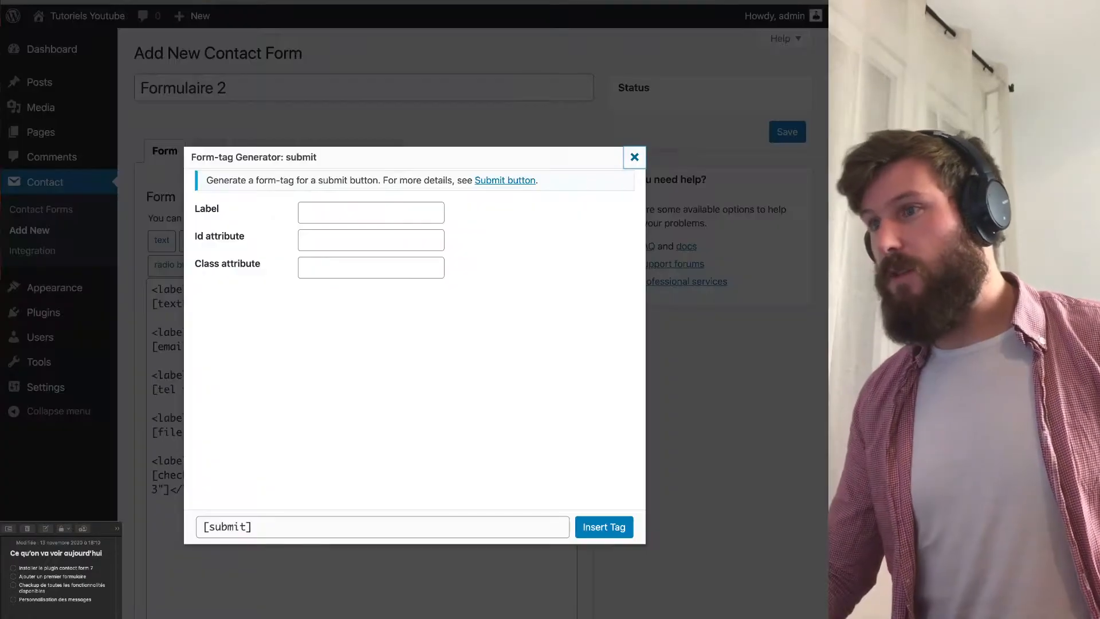
click(371, 213)
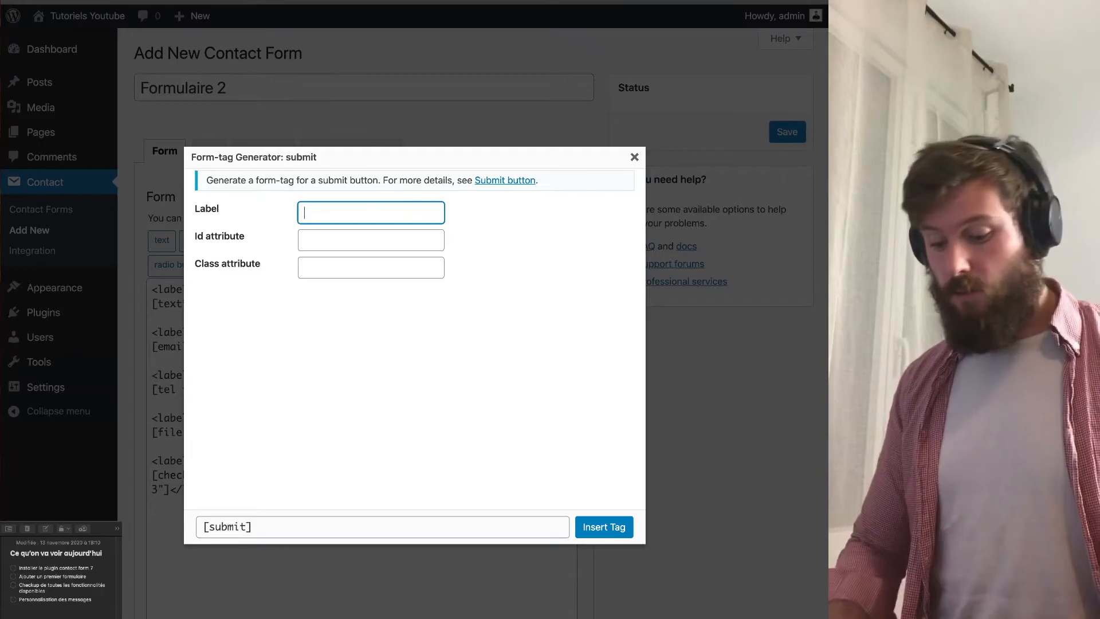
text(envoyer)
key(Tab)
click(604, 527)
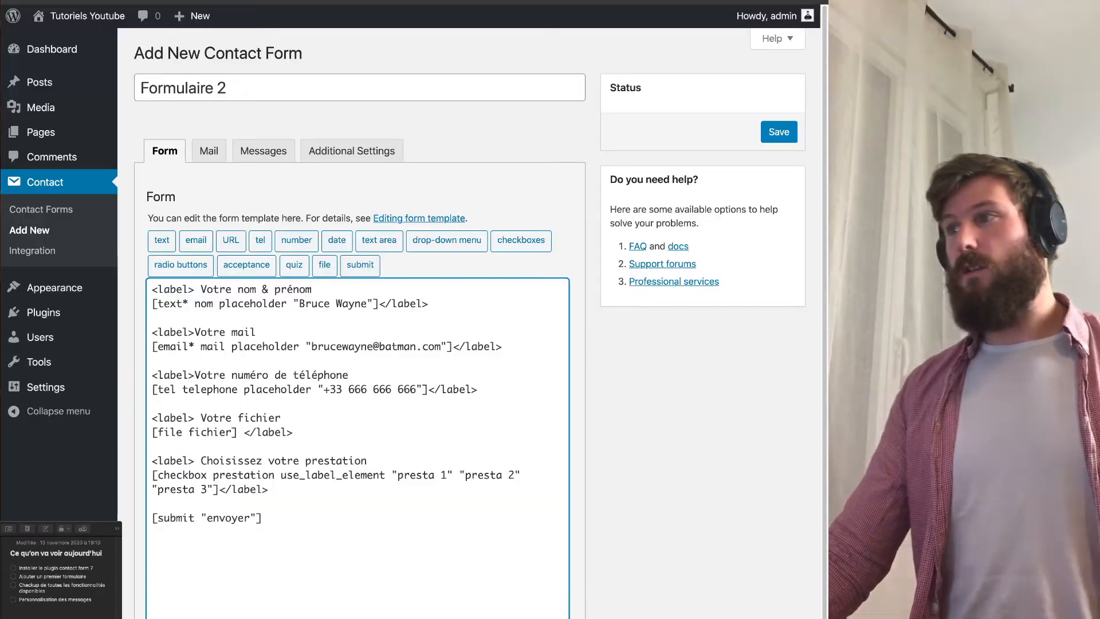
click(779, 132)
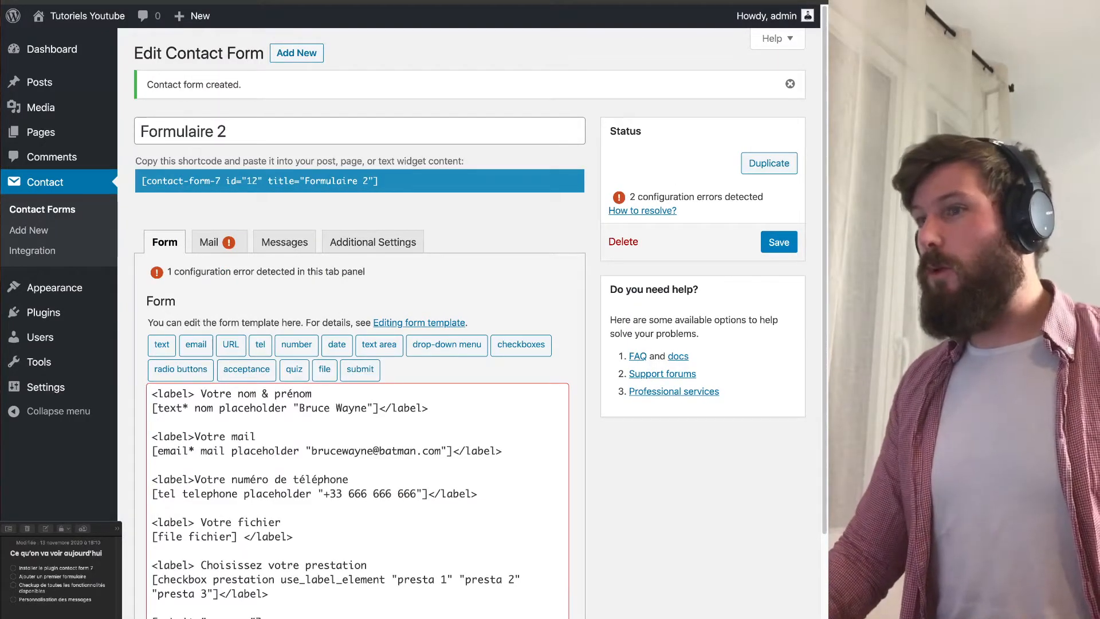
Trace the two configuration errors to the Mail tab's Reply-To header and its Setting up mail documentation.
drag(629, 196, 750, 196)
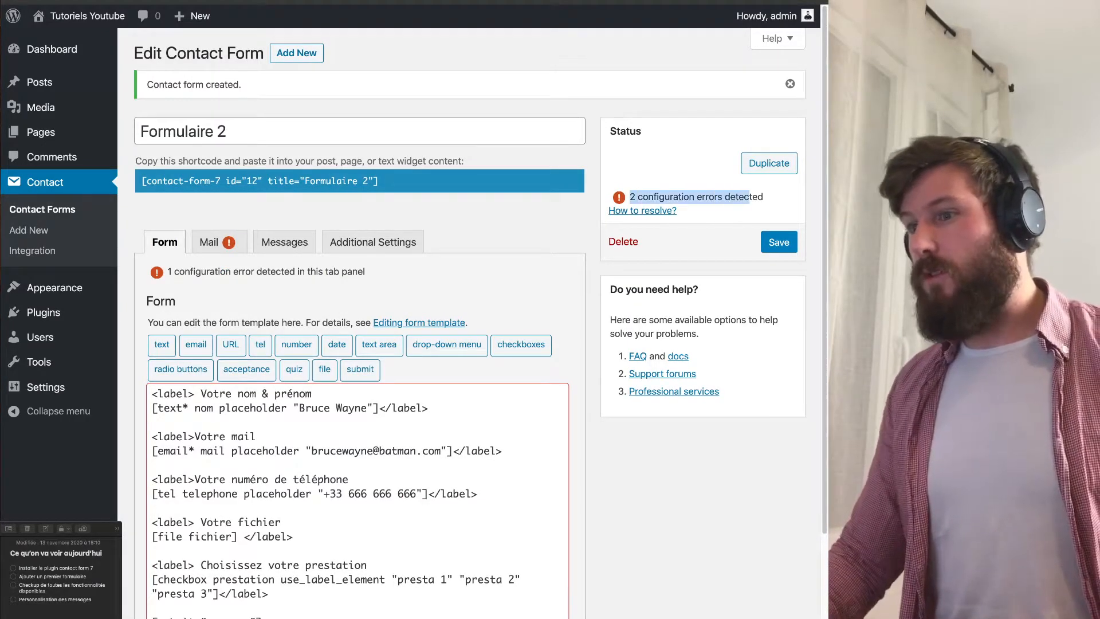
click(749, 198)
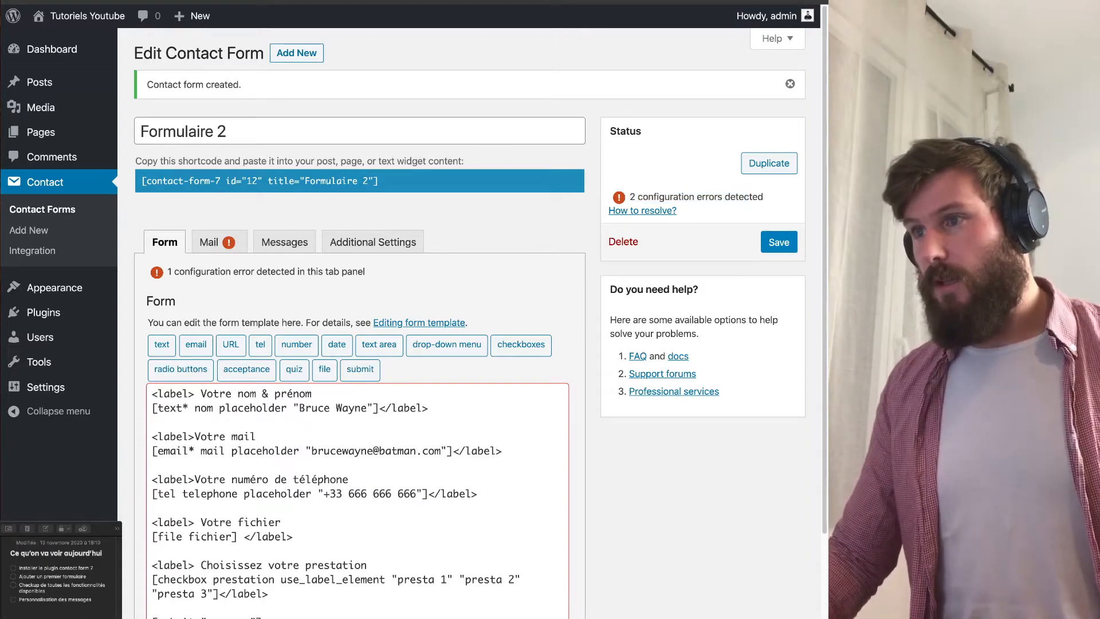
click(213, 242)
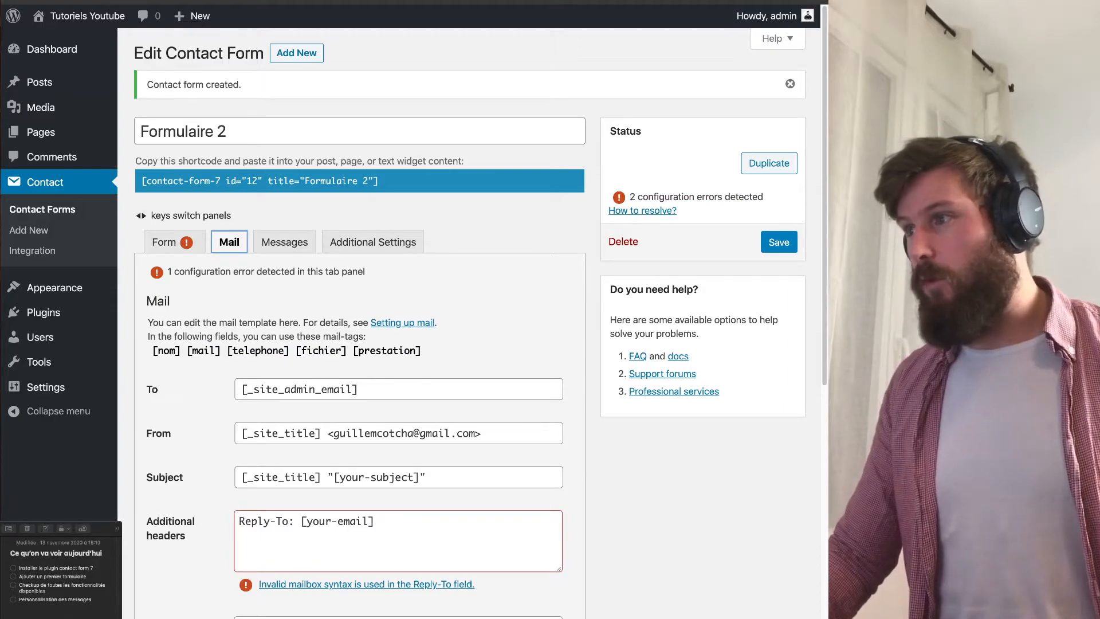
drag(167, 272, 367, 272)
click(367, 272)
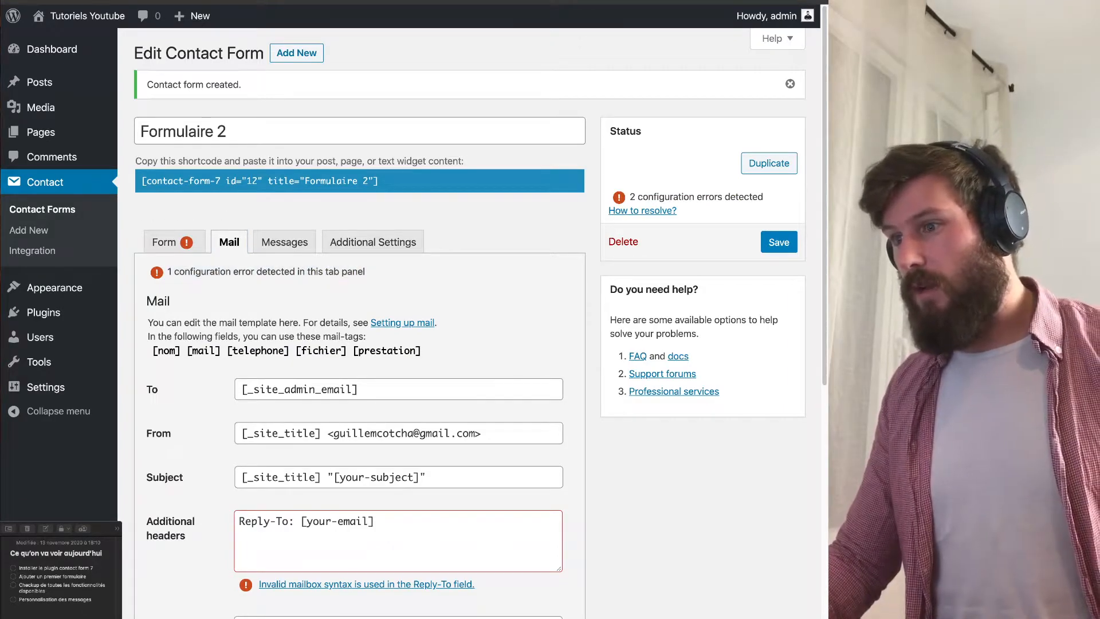
scroll(173, 380, down, 1)
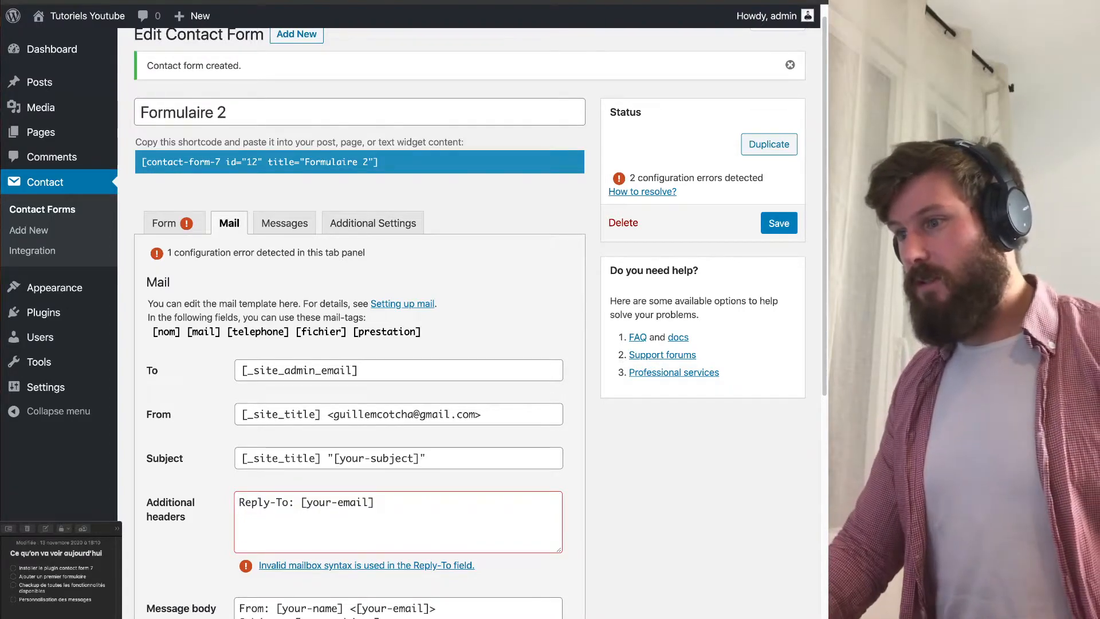
drag(476, 566, 413, 566)
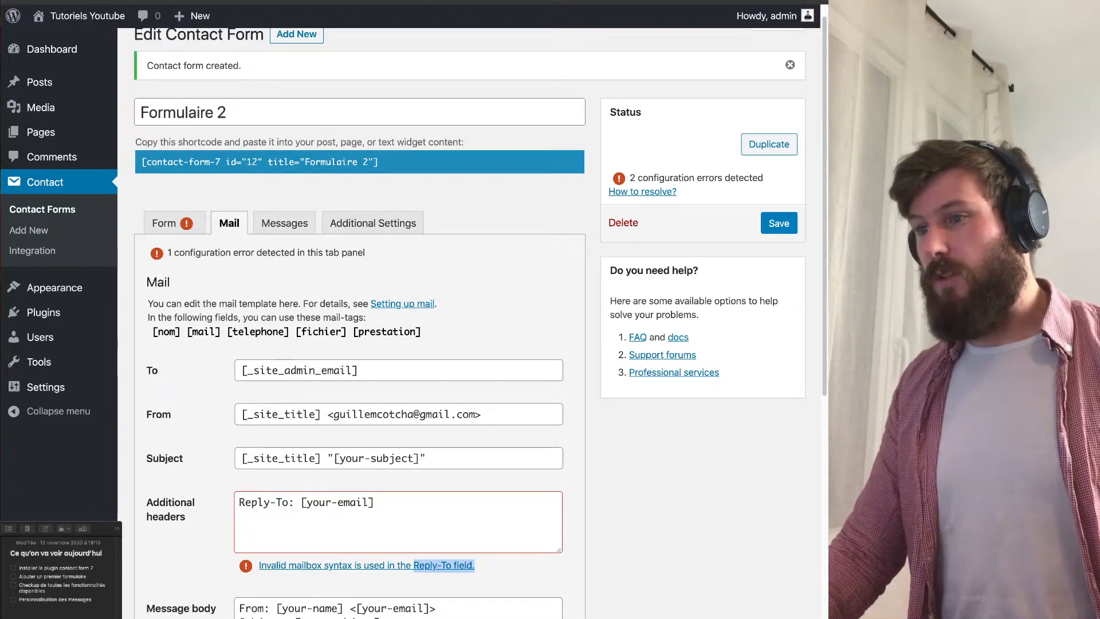
click(414, 578)
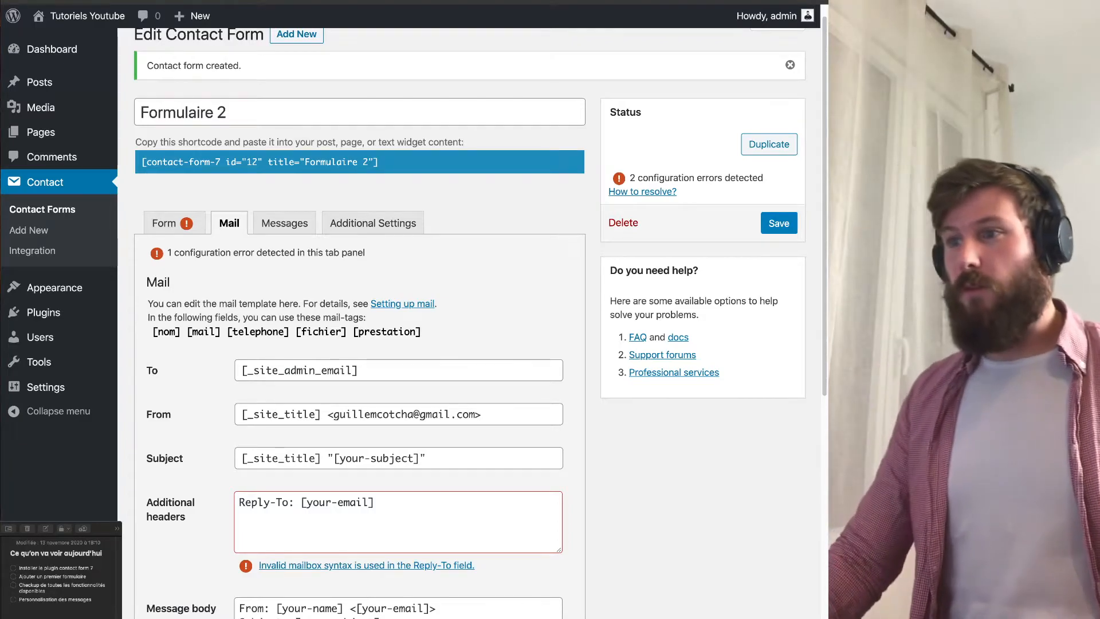
drag(148, 304, 409, 304)
click(413, 318)
drag(148, 304, 437, 305)
click(407, 305)
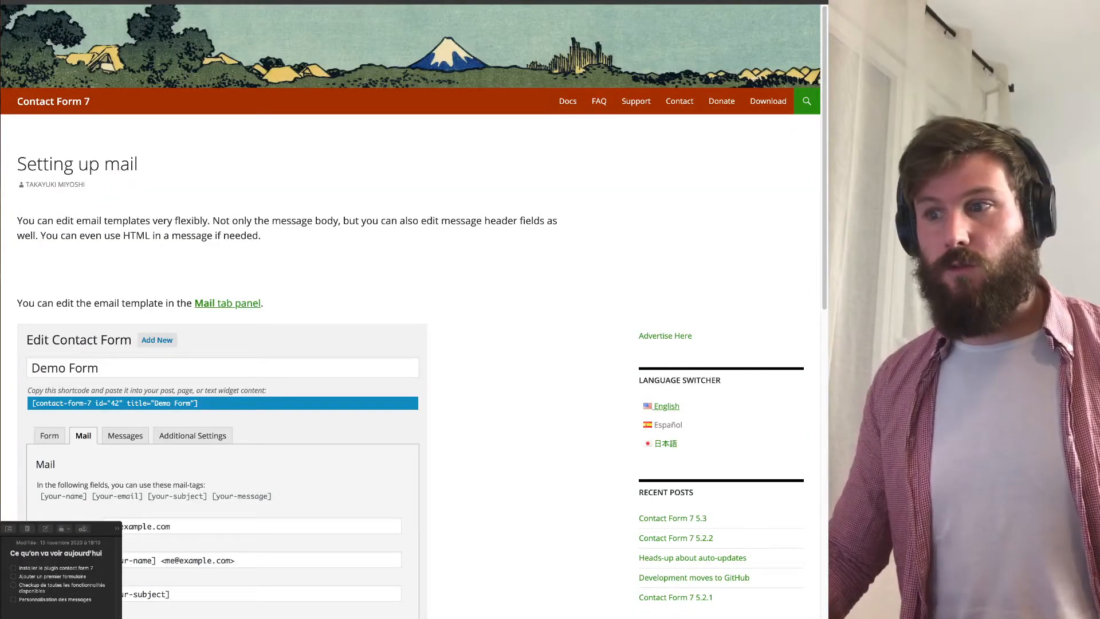
scroll(413, 310, down, 10)
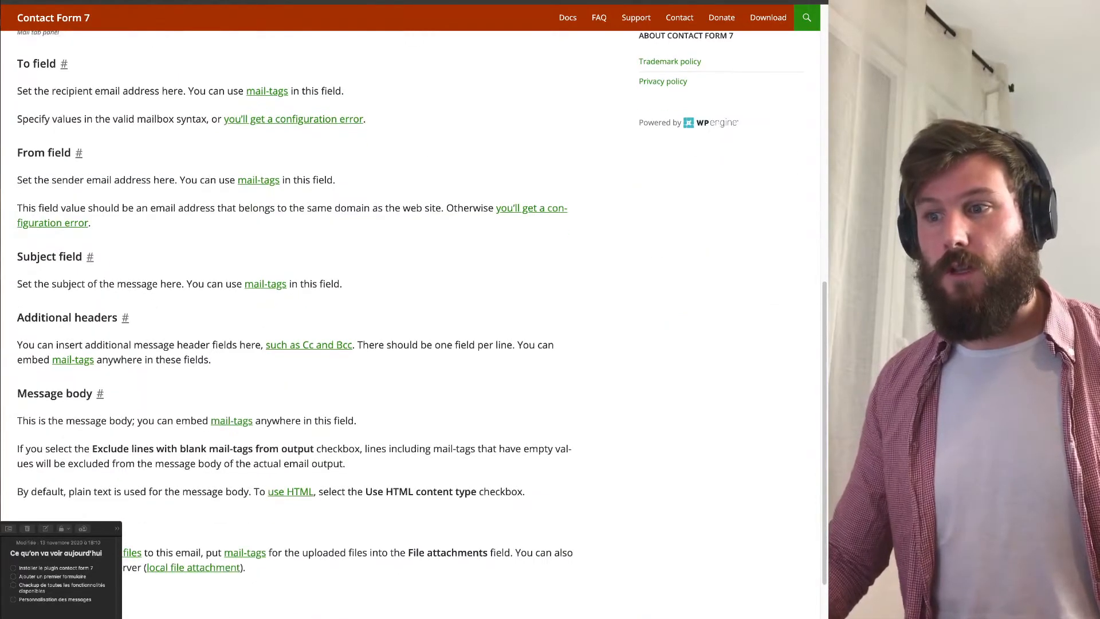
scroll(413, 309, down, 4)
scroll(412, 310, up, 8)
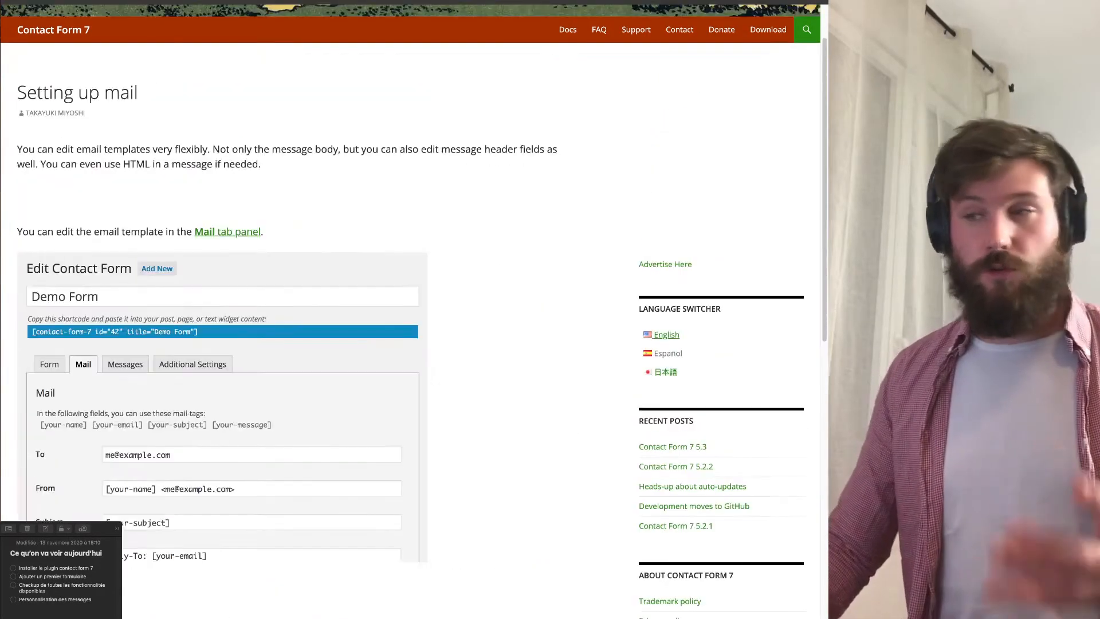
scroll(413, 310, up, 2)
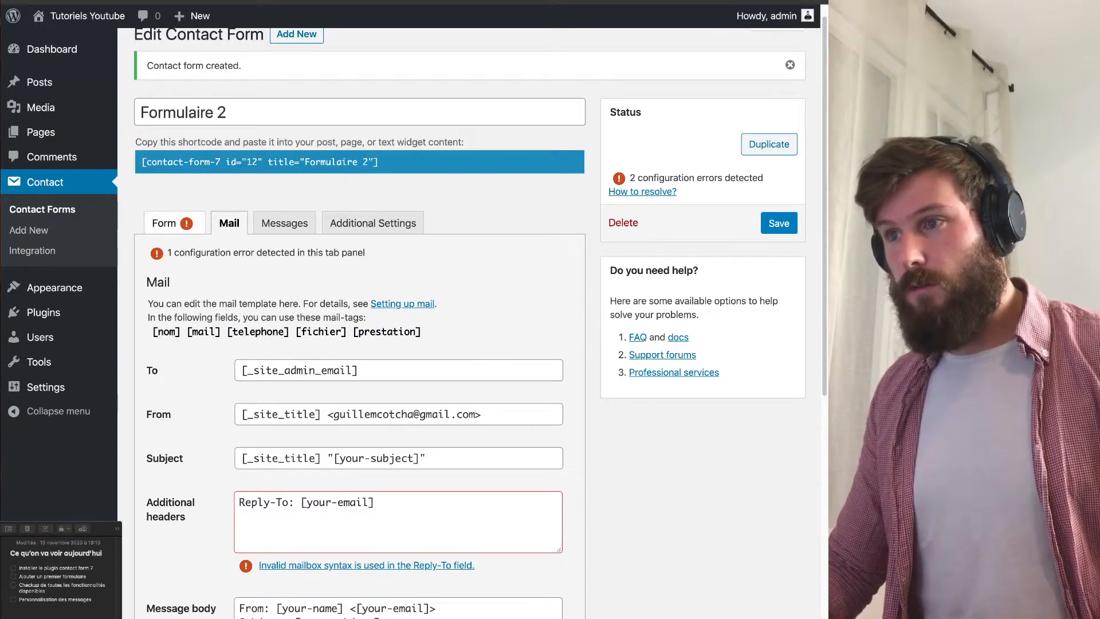
Compare the template's mail, telephone, fichier and prestation field names with the Mail tab's mail-tags.
key(Left)
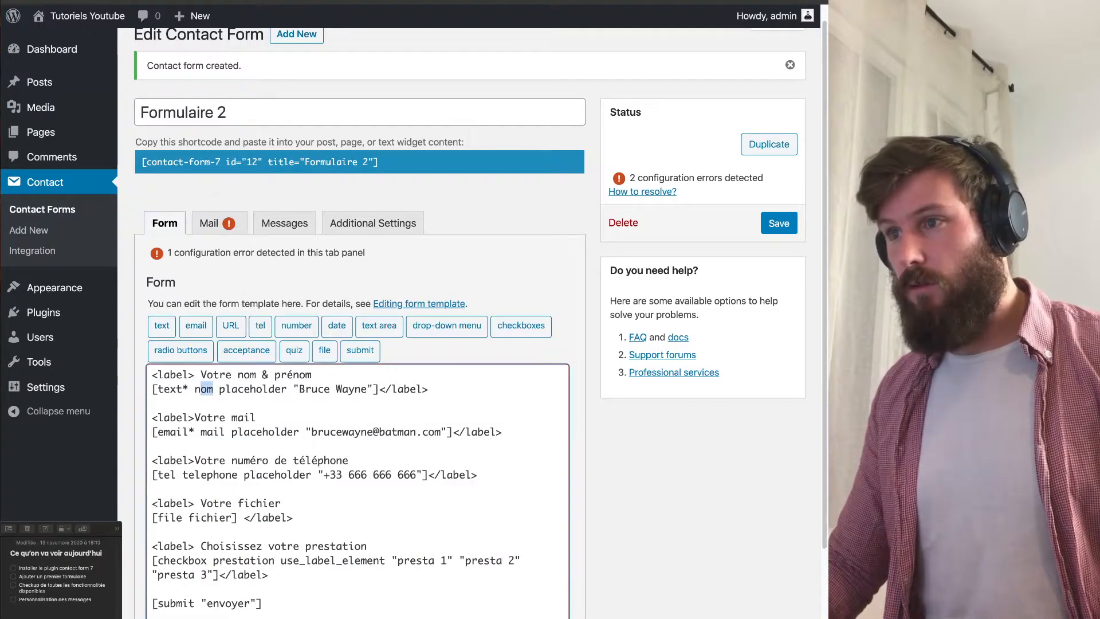
key(Right)
click(165, 223)
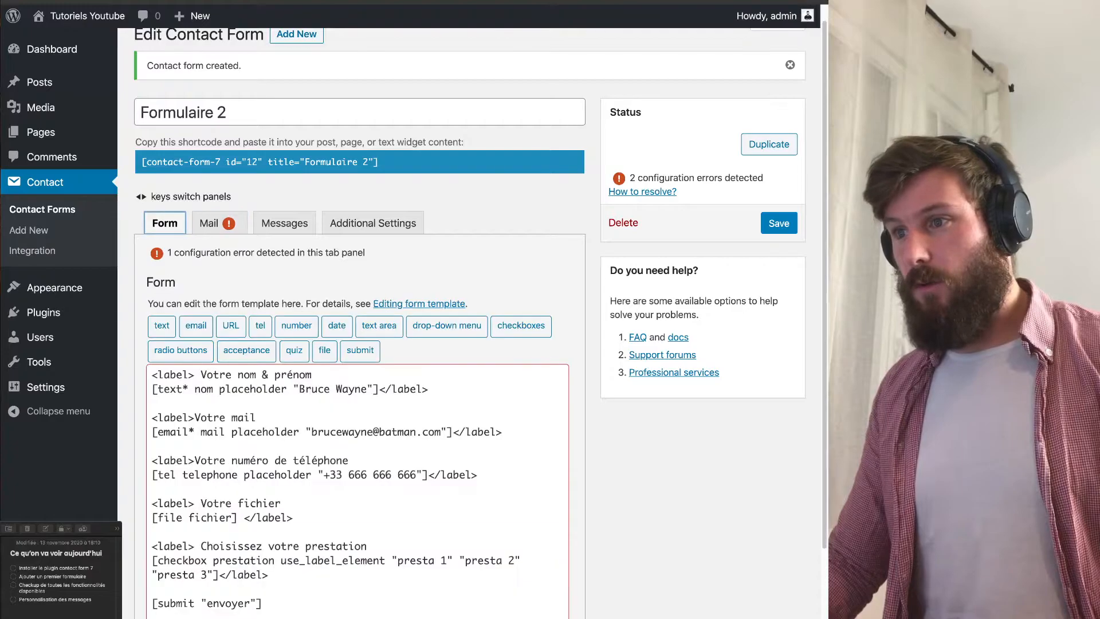
double_click(213, 432)
click(210, 223)
drag(233, 332, 273, 332)
click(165, 223)
drag(194, 476, 231, 475)
click(211, 223)
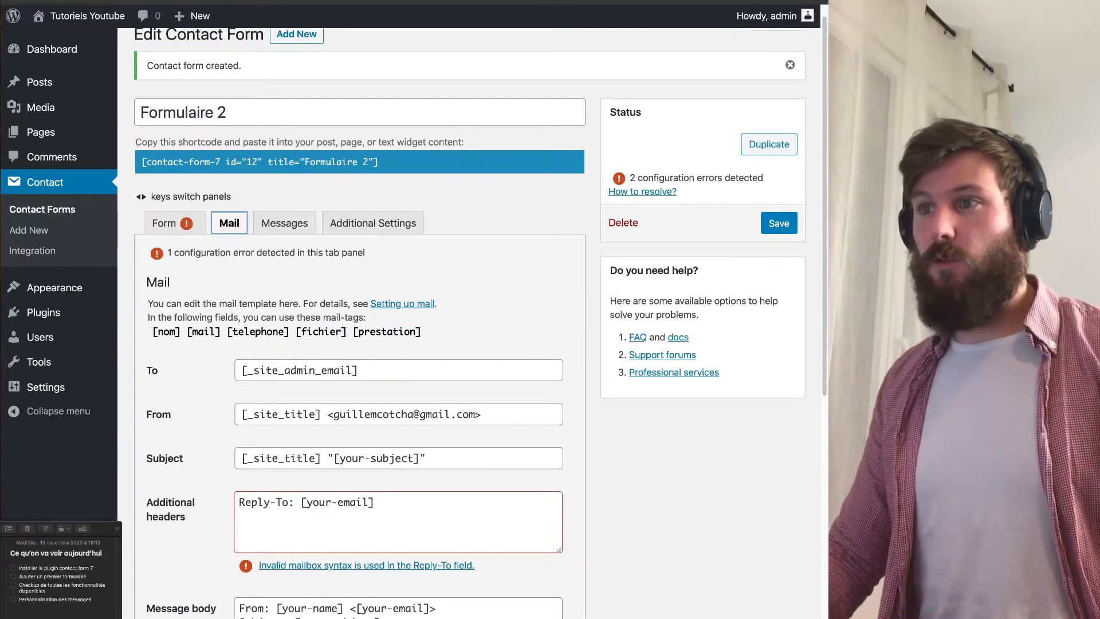
click(166, 223)
drag(195, 518, 231, 518)
drag(207, 560, 262, 574)
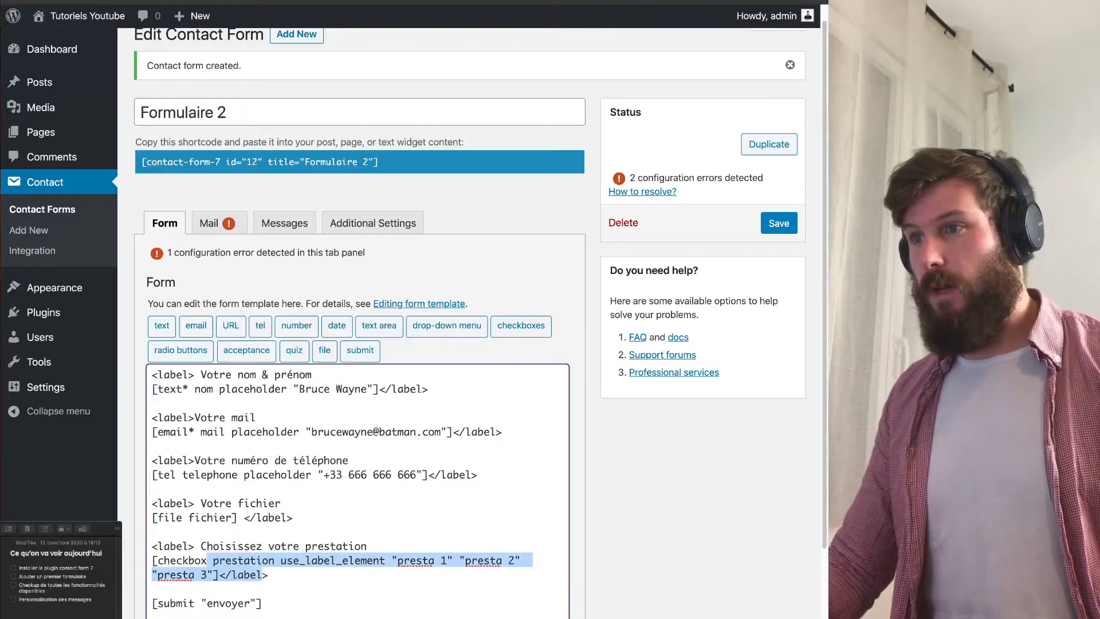
click(211, 223)
Replace [your-email] with [mail] in the Reply-To additional header.
scroll(230, 223, down, 1)
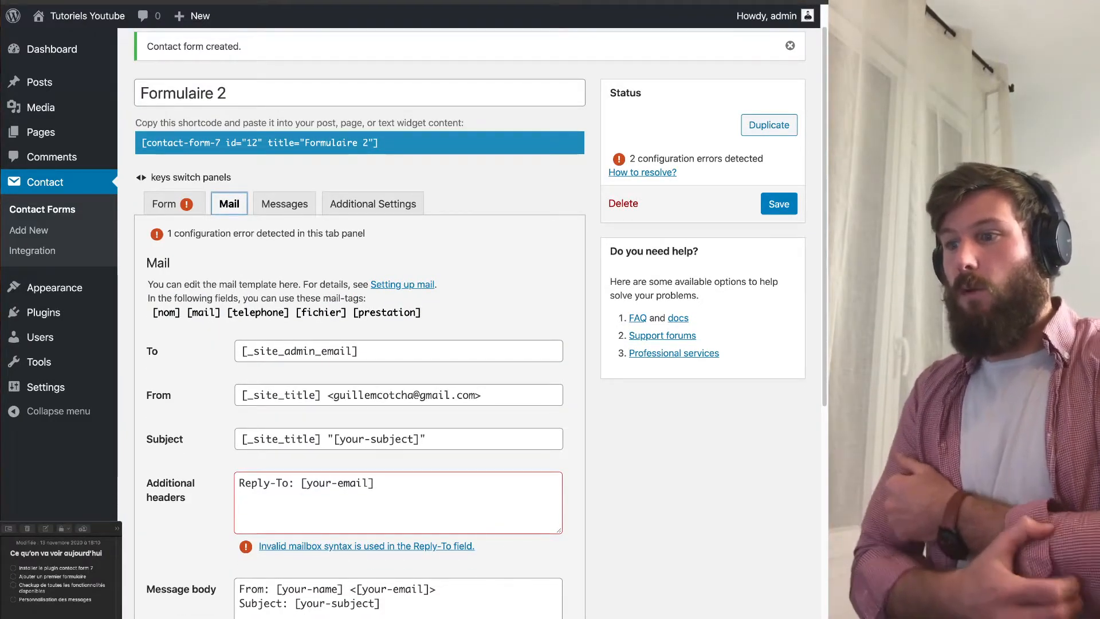
scroll(401, 321, down, 5)
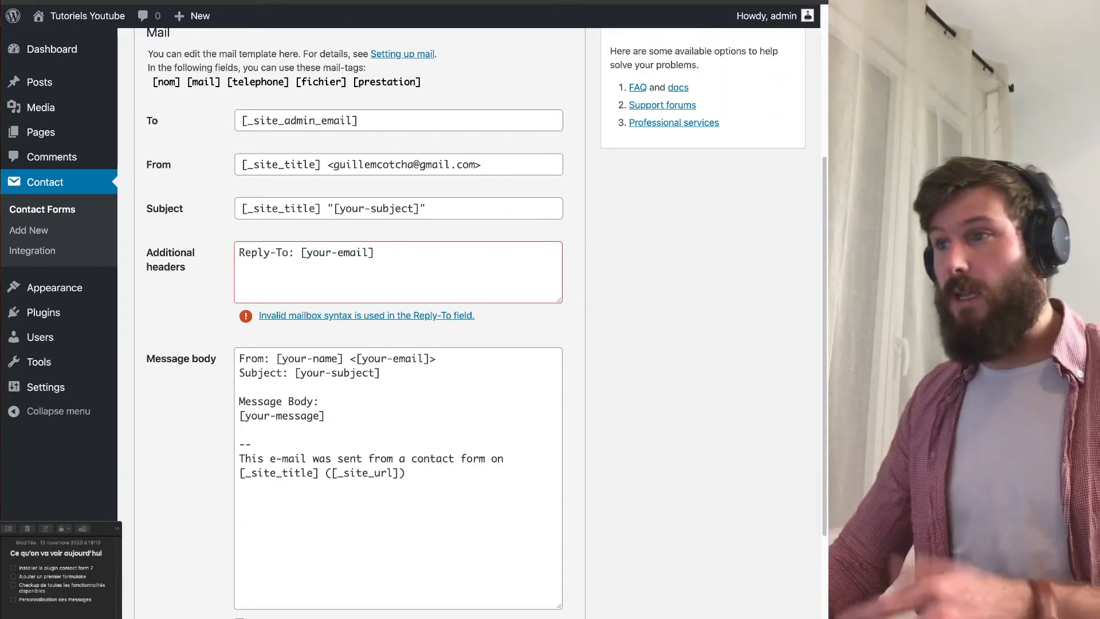
mouse_move(375, 253)
mouse_down()
mouse_move(307, 253)
mouse_move(363, 253)
mouse_up()
click(369, 253)
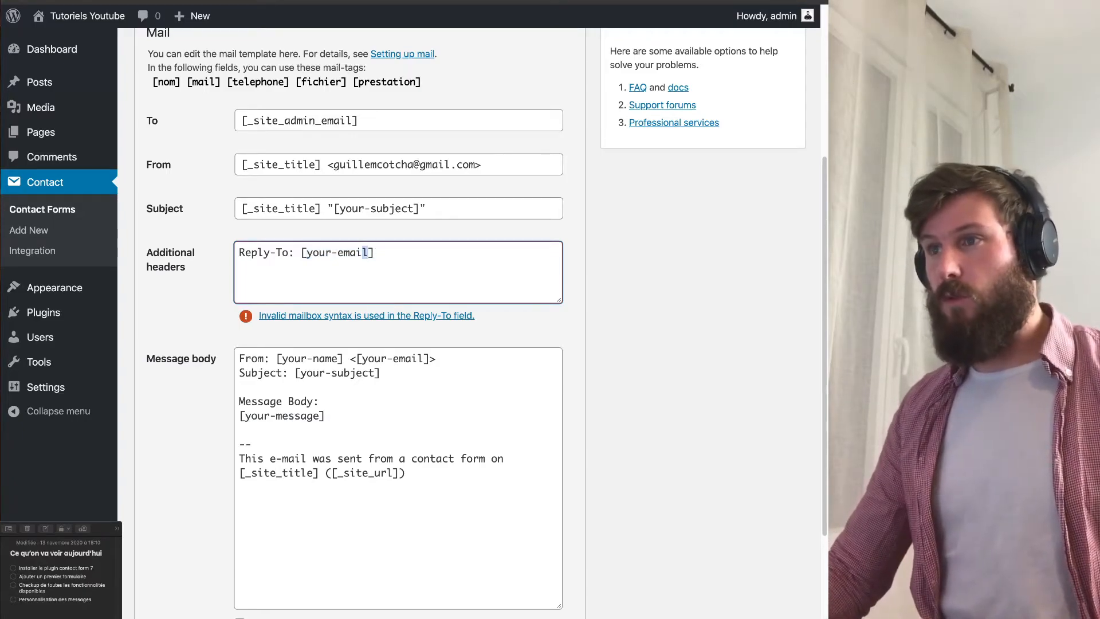
scroll(366, 253, up, 1)
click(625, 273)
click(166, 102)
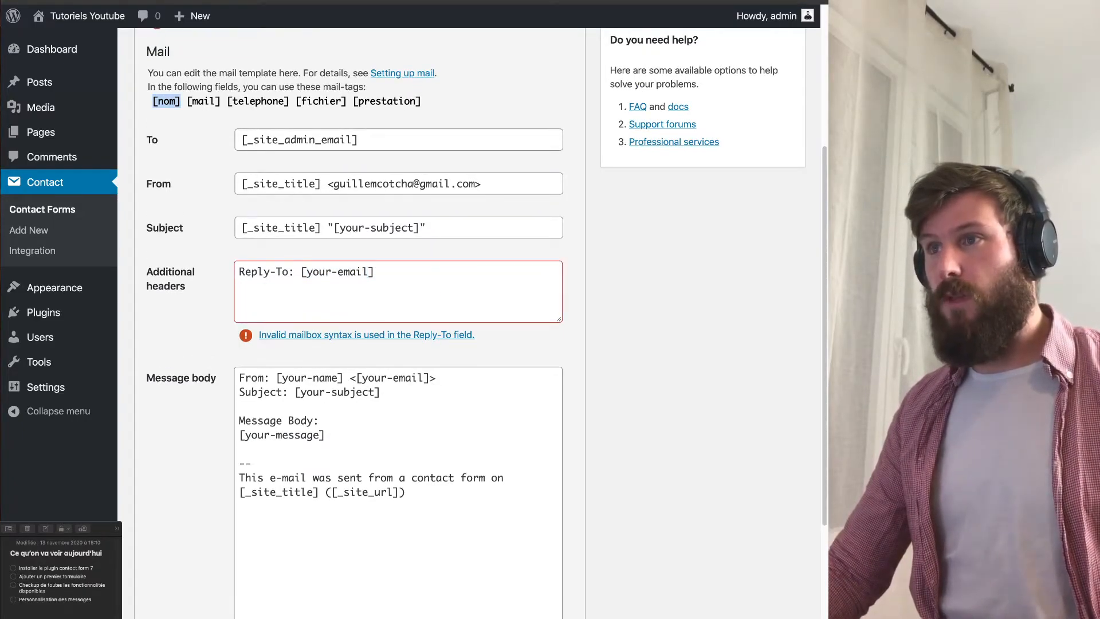
drag(221, 102, 188, 101)
key(super+c)
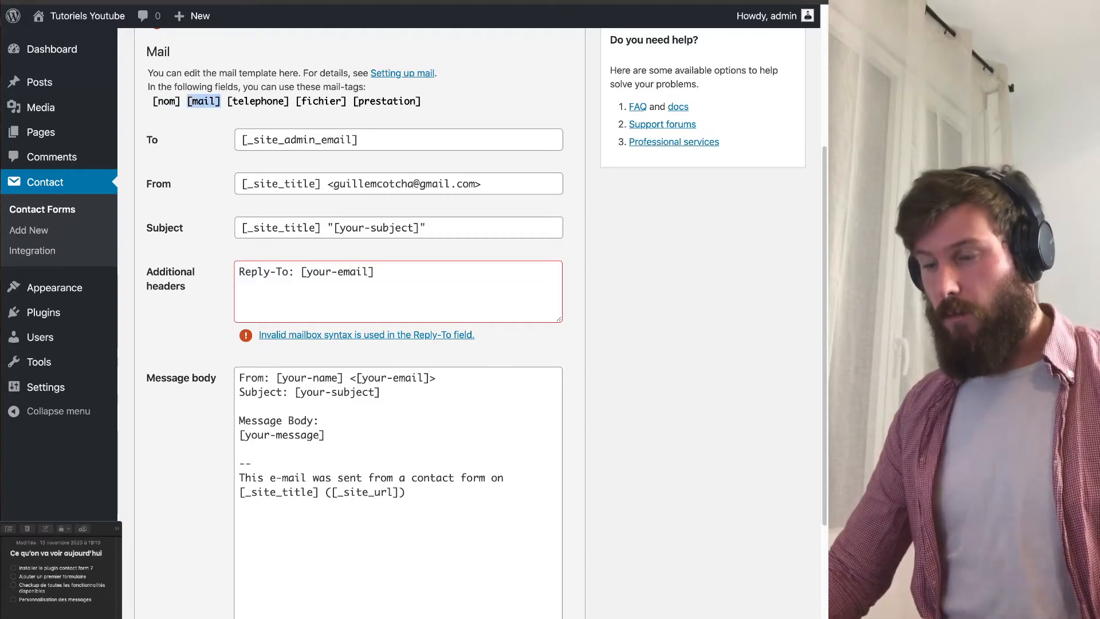
drag(375, 272, 301, 273)
key(super+v)
key(Tab)
click(319, 388)
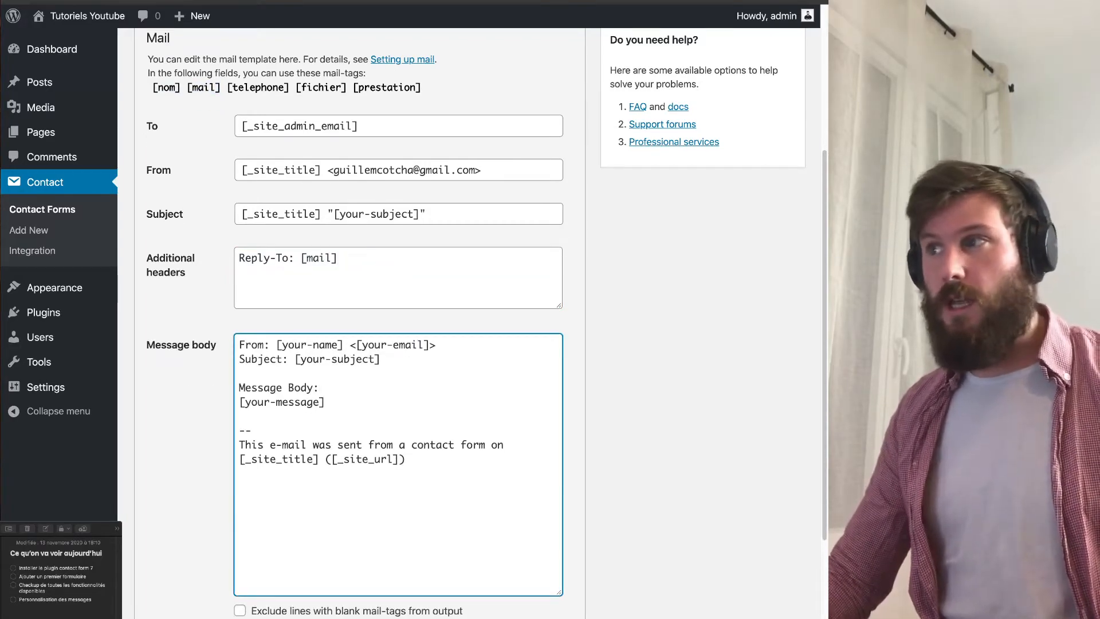
Undo the last template edit and locate the 'multiple controls in one label' error.
scroll(319, 388, up, 2)
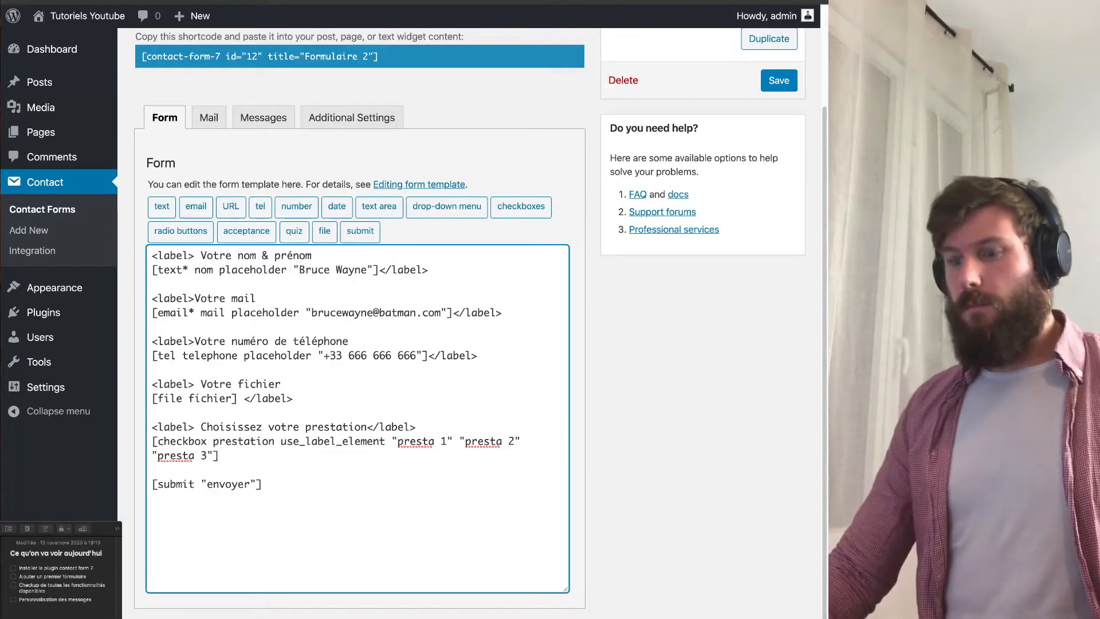
key(super+z)
key(super+z)
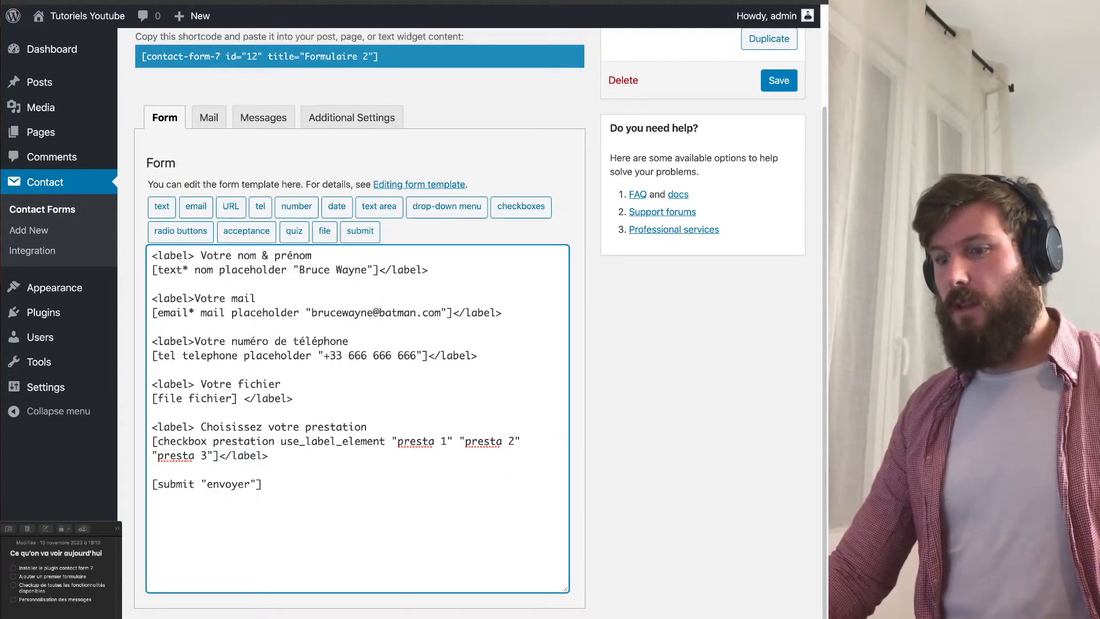
click(268, 456)
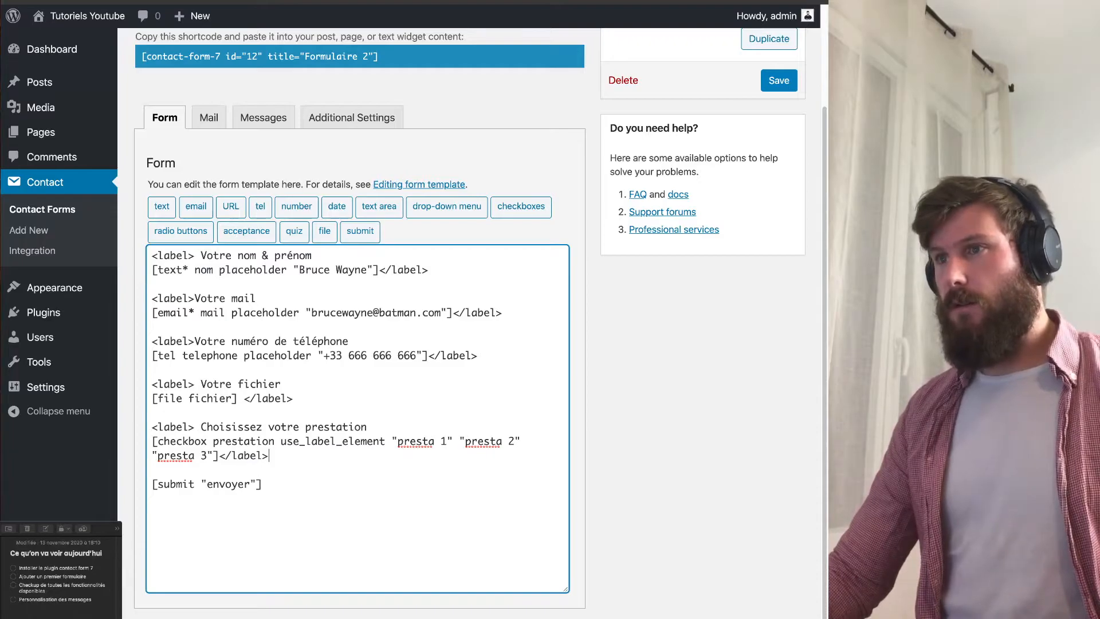
click(208, 118)
key(Left)
drag(171, 617, 389, 617)
click(412, 618)
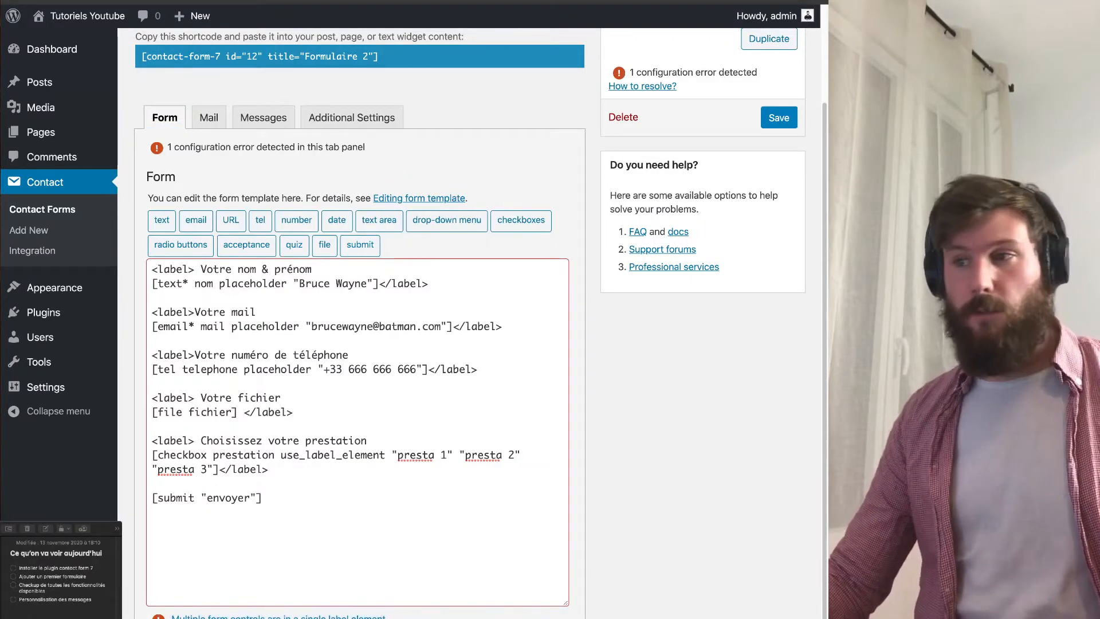
Move the closing </label> from after presta 3 to right after 'Choisissez votre prestation'.
click(244, 456)
mouse_move(226, 470)
mouse_down()
mouse_move(262, 469)
mouse_move(219, 469)
mouse_up()
key(ctrl+c)
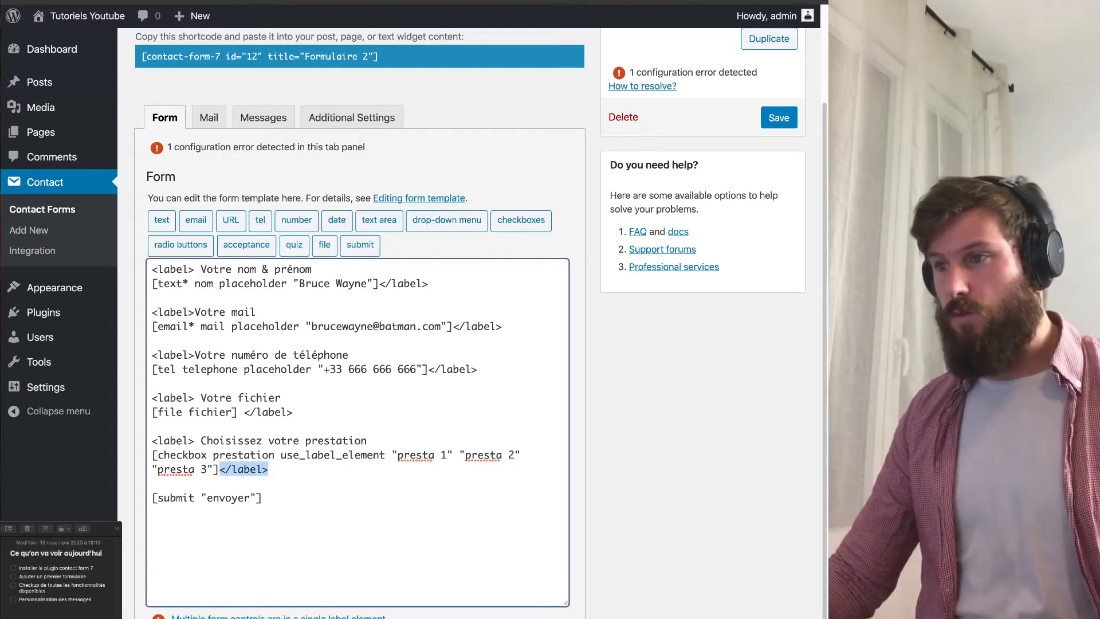
key(BackSpace)
key(ctrl+v)
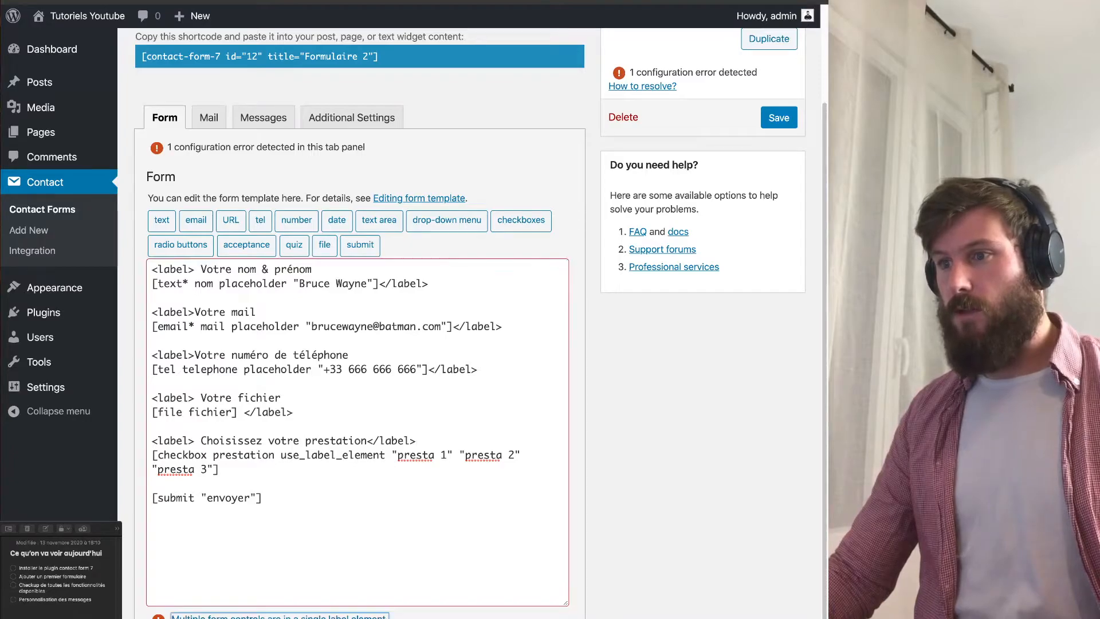
click(263, 485)
click(208, 118)
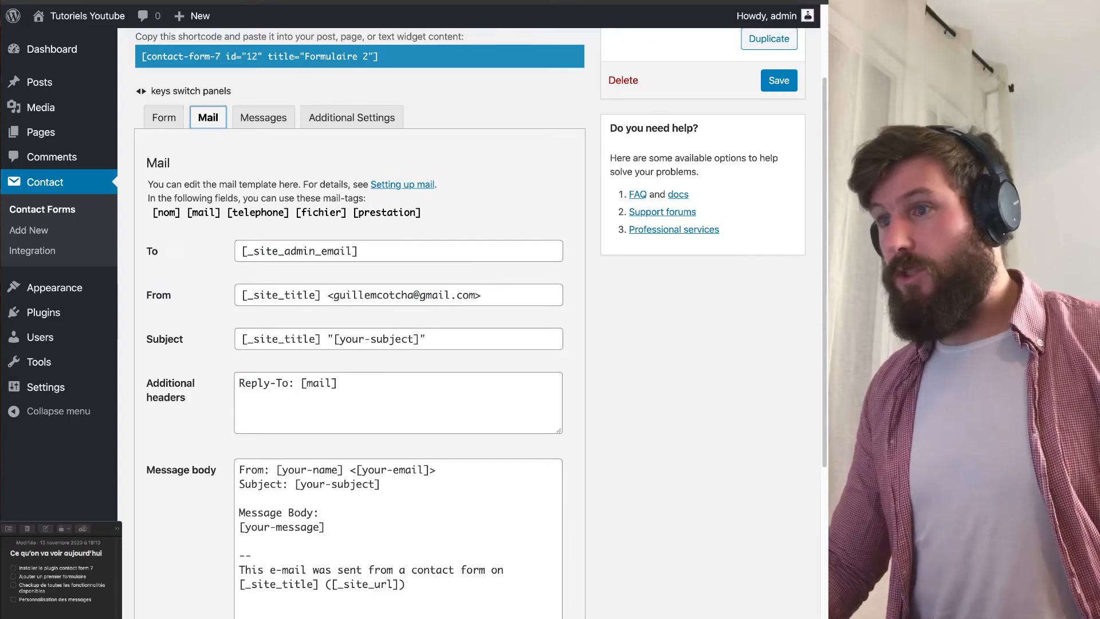
Replace the mail subject with 'Nouveau formulaire'.
key(Tab)
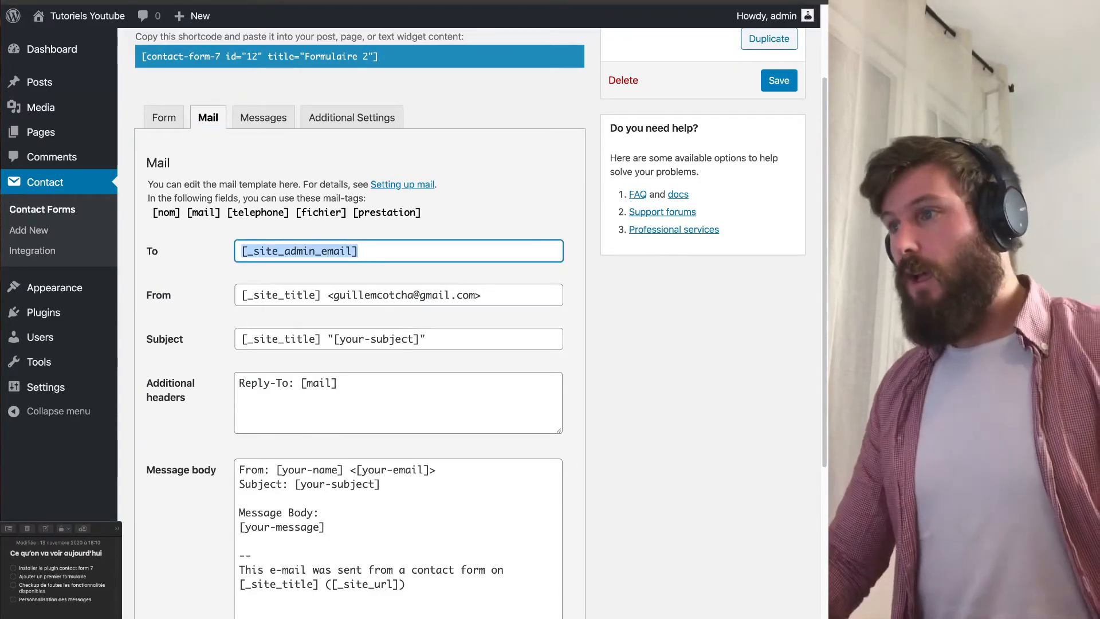
key(Tab)
key(Left)
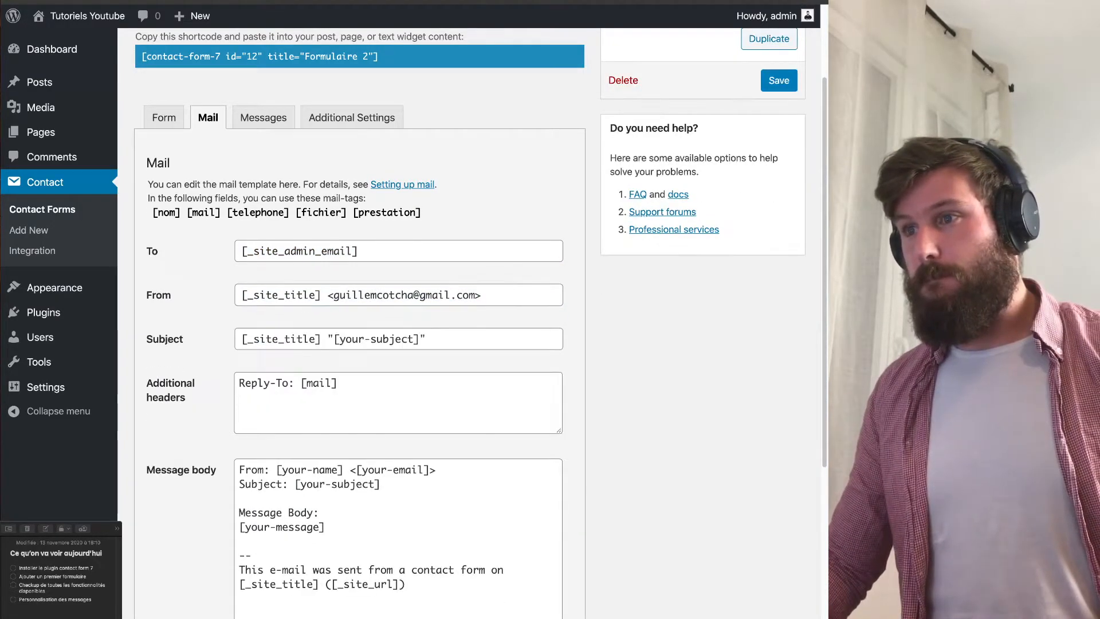
drag(184, 339, 147, 339)
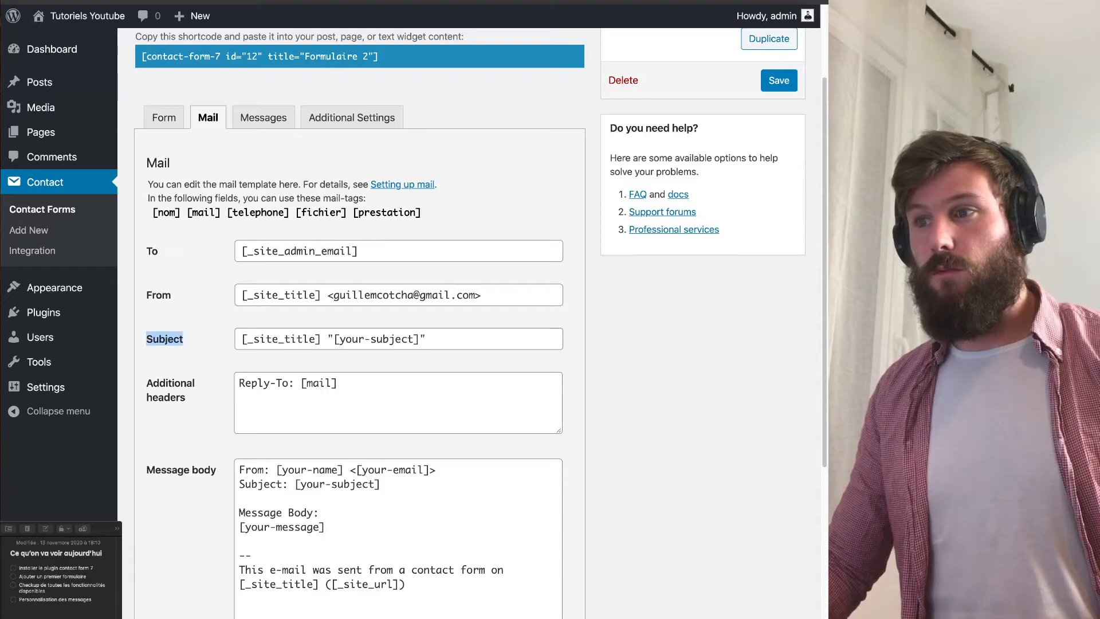
click(427, 339)
key(super+a)
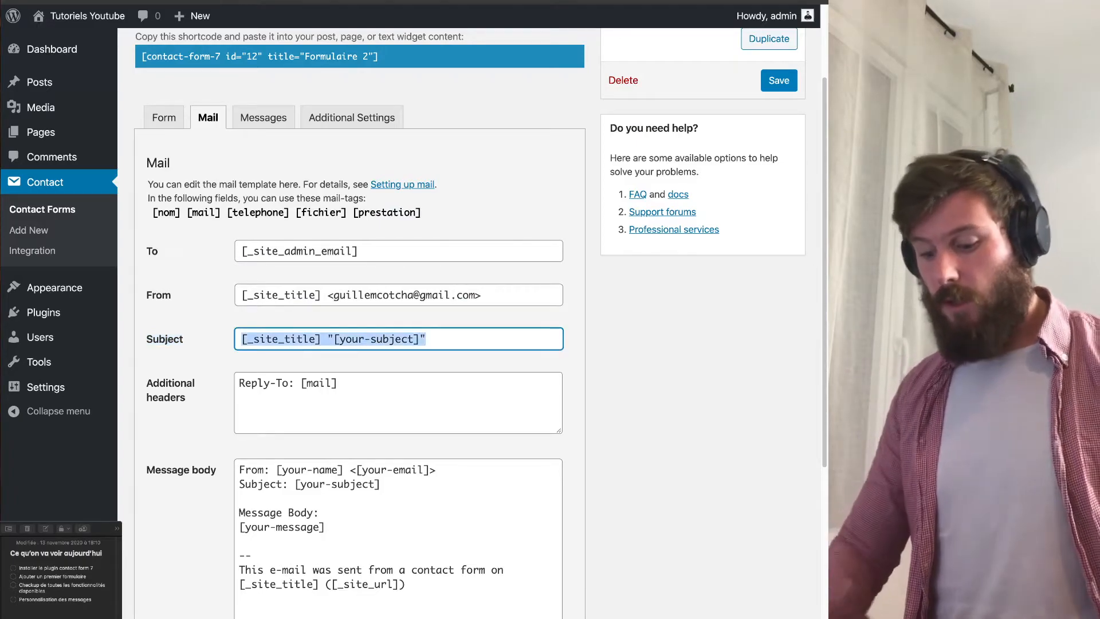
text(Nouveau formulaire)
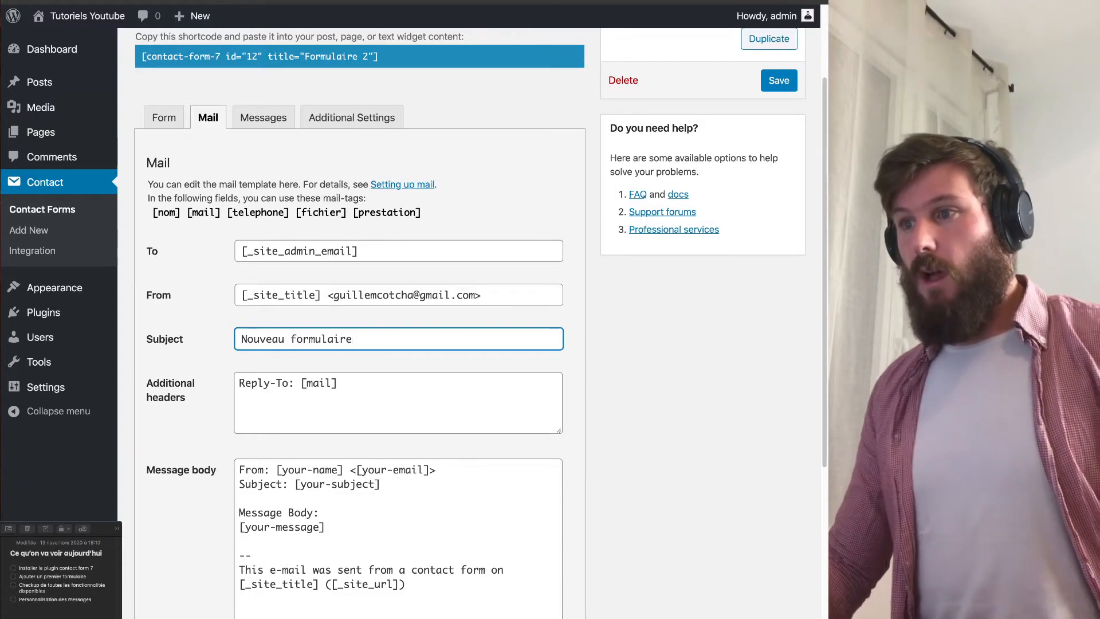
Verify the additional headers read 'Reply-To: [mail]'.
click(338, 383)
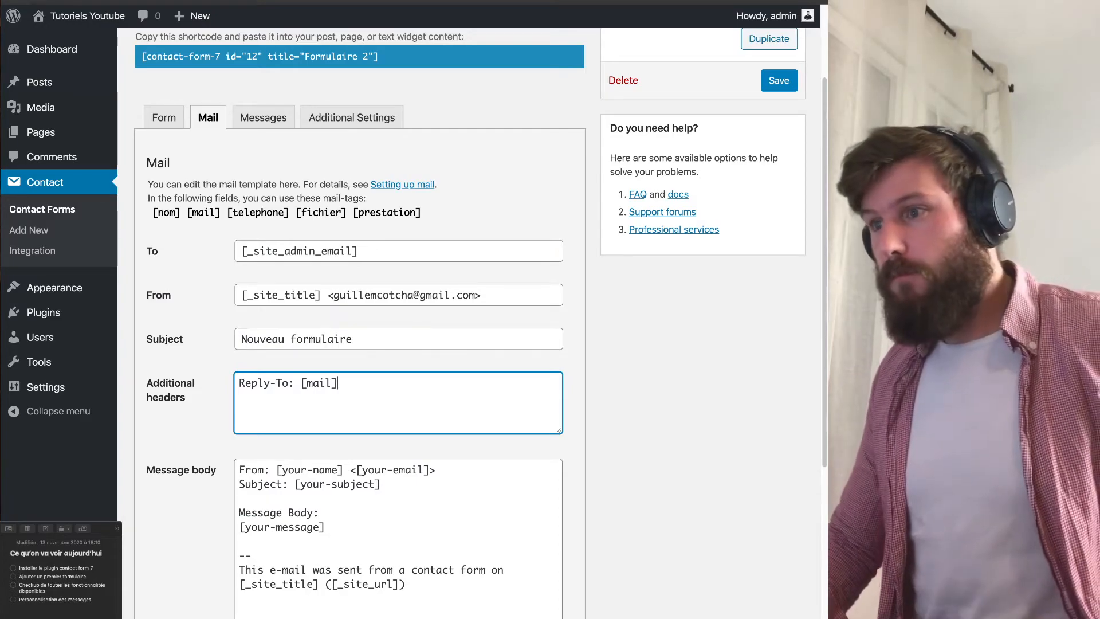
drag(338, 383, 406, 516)
click(338, 383)
scroll(398, 343, down, 2)
Review the default message body, including its site title and URL footer line.
click(405, 516)
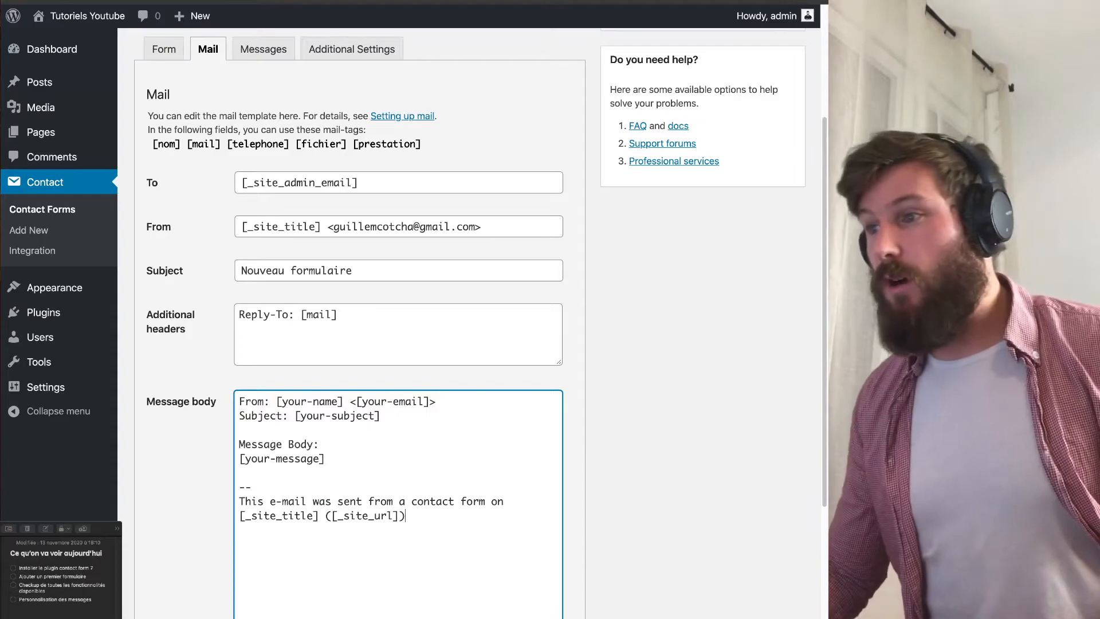
drag(405, 516, 238, 515)
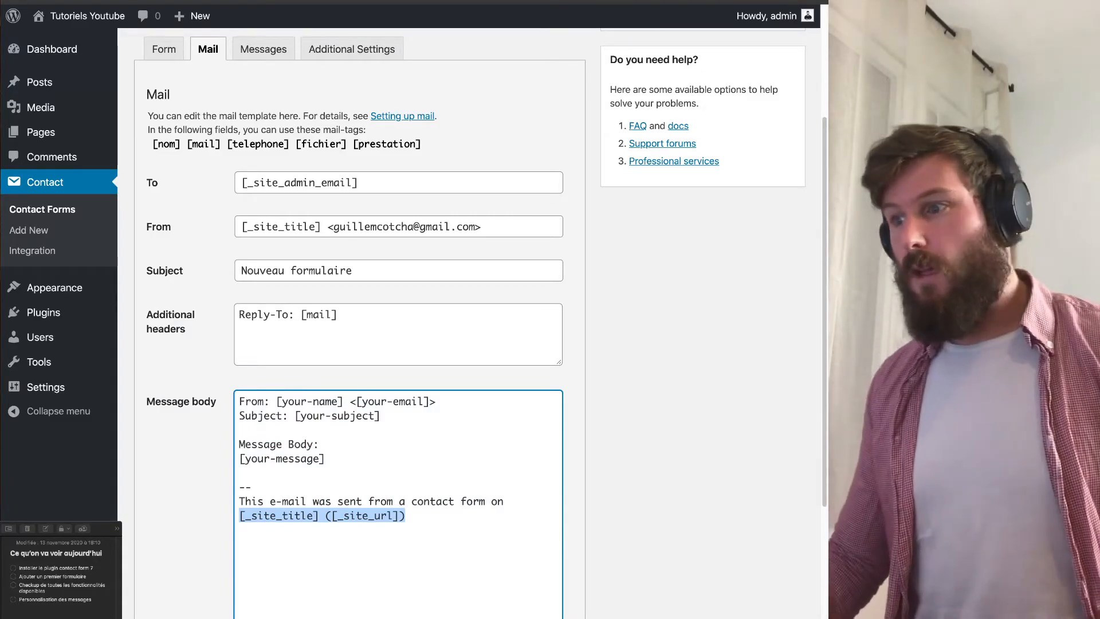
drag(410, 517, 436, 402)
click(321, 444)
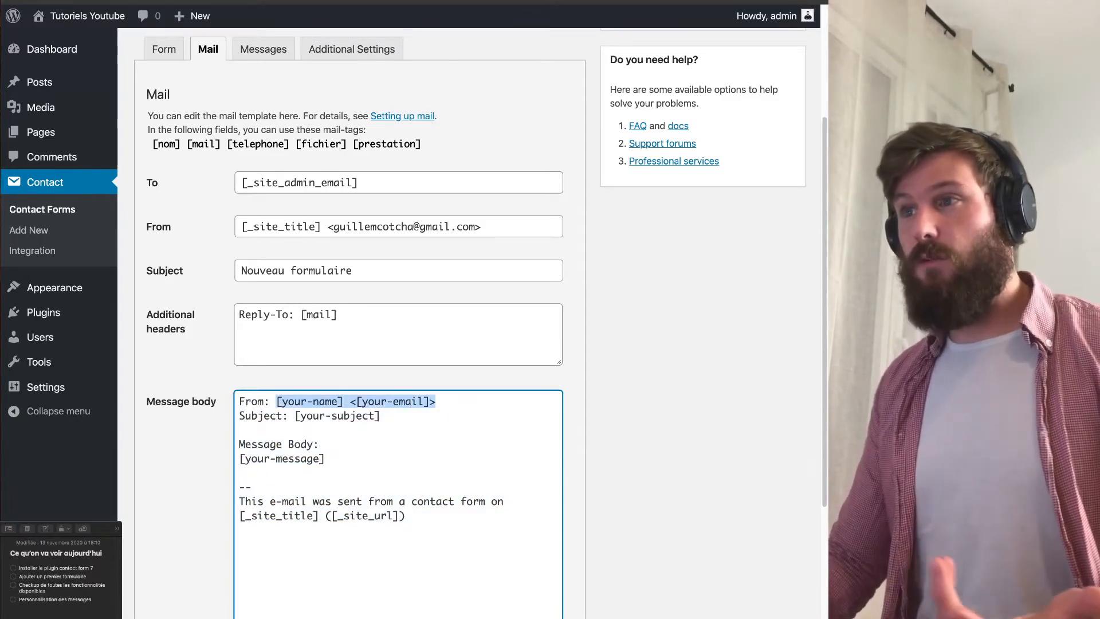
Replace the body's sender placeholders with the [nom] and [mail] tags.
drag(181, 144, 152, 145)
key(ctrl+c)
drag(436, 401, 276, 402)
key(ctrl+v)
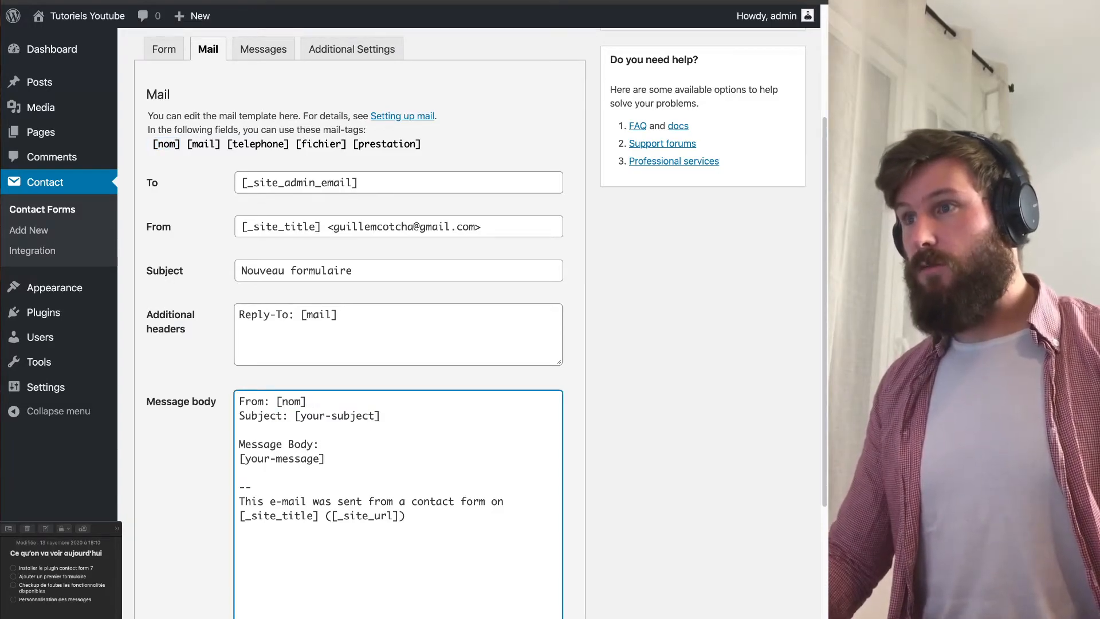
drag(221, 145, 187, 144)
key(ctrl+c)
click(321, 402)
key(ctrl+v)
Delete the 'Subject: [your-subject]' line and select the Message Body lines below it.
drag(381, 416, 239, 417)
key(BackSpace)
key(BackSpace)
drag(325, 444, 239, 444)
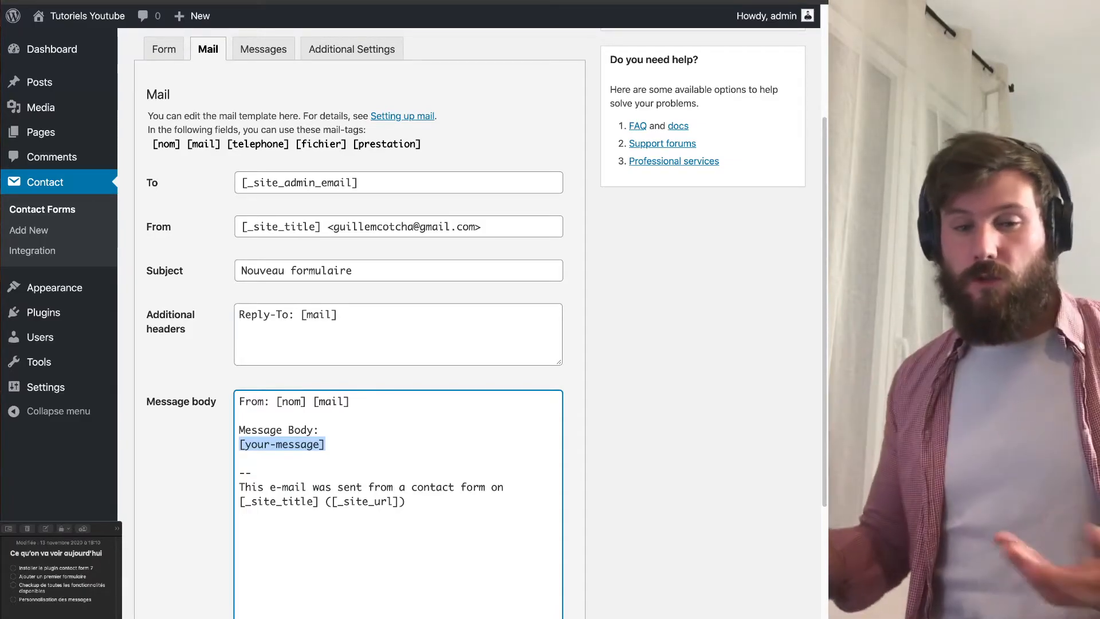
drag(326, 444, 239, 431)
Replace the Message Body with 'Nom' and 'Mail :' lines carrying the [nom] and [mail] mail-tags.
key(BackSpace)
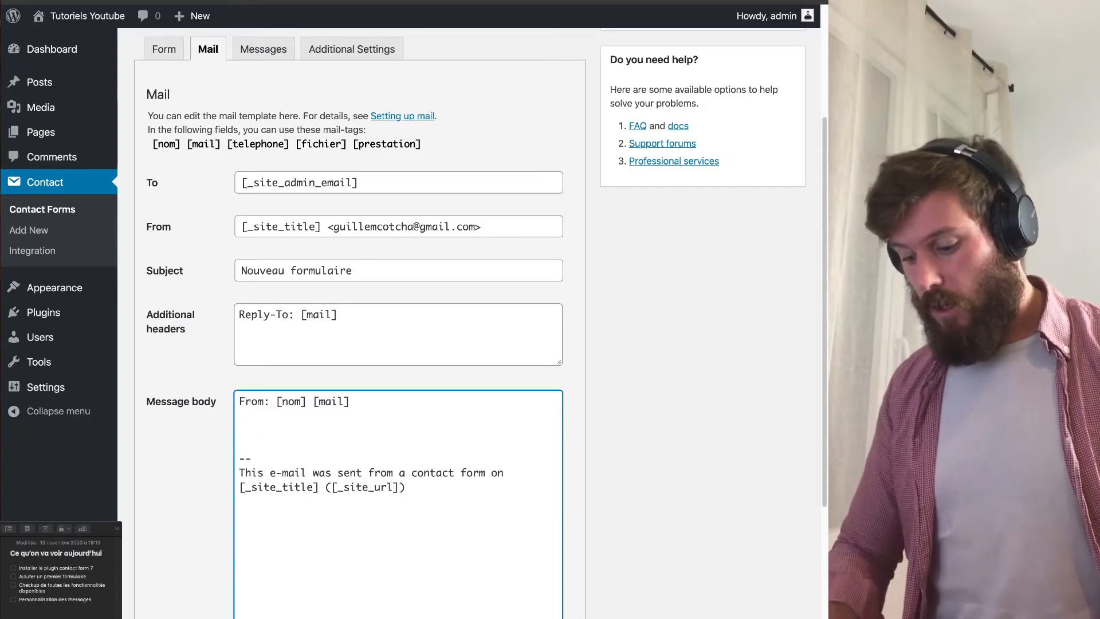
text(Nom :)
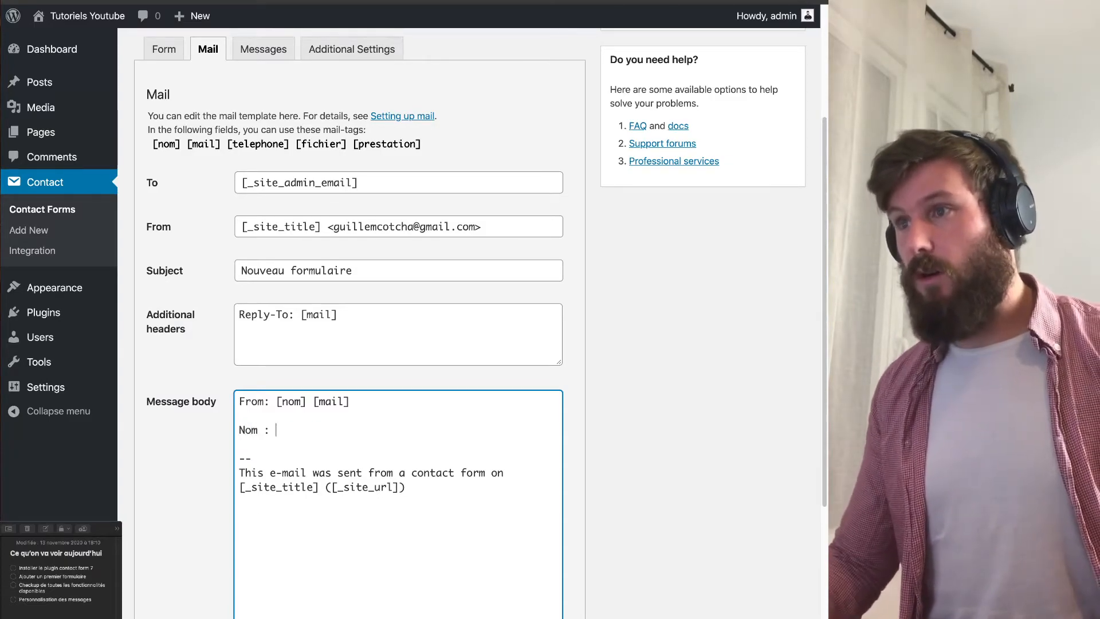
drag(181, 144, 152, 145)
key(super+c)
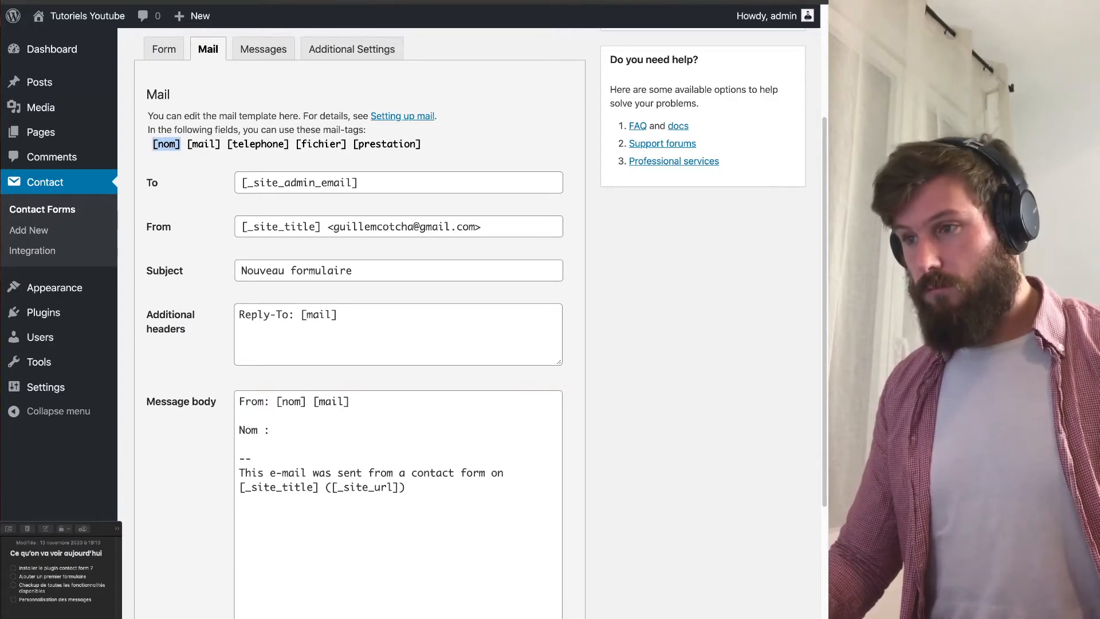
click(239, 444)
key(Left)
key(super+v)
key(Return)
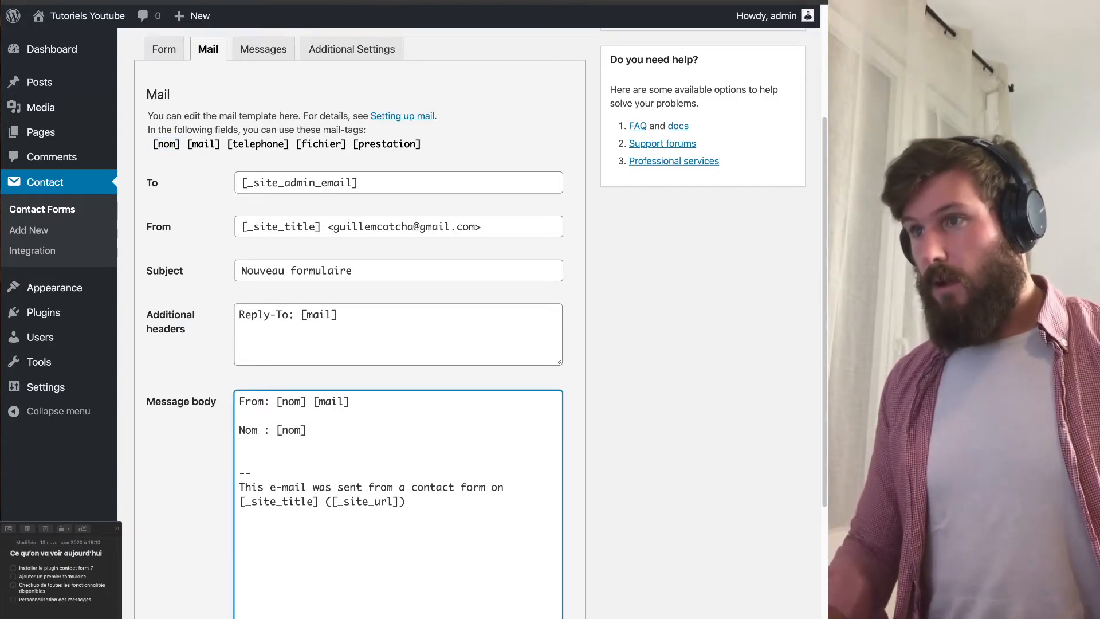
text(Mail :)
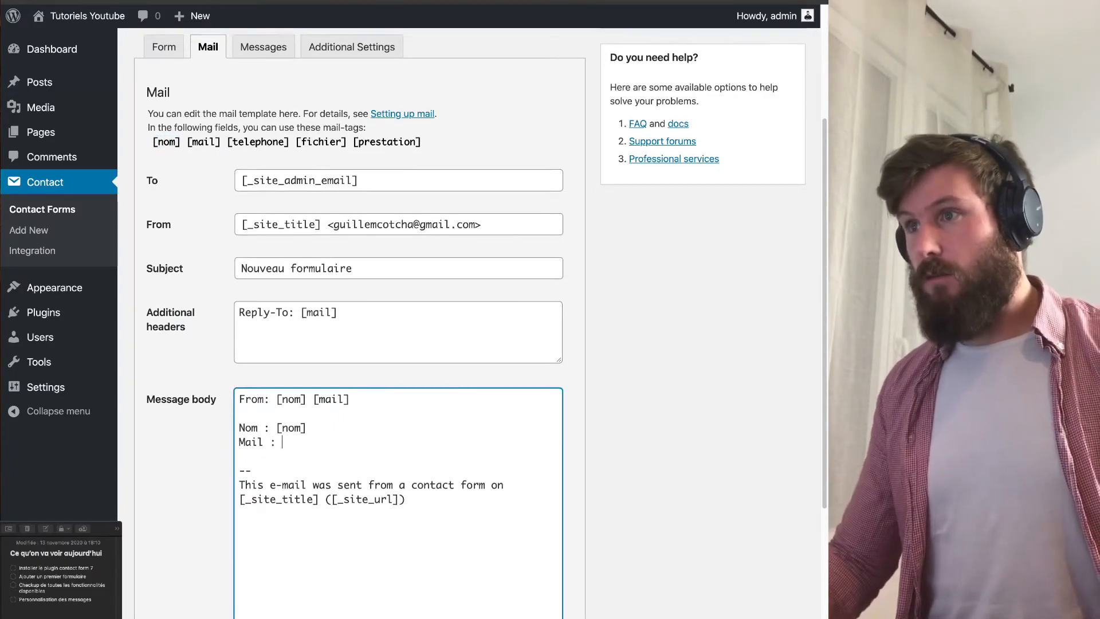
drag(221, 145, 187, 144)
key(super+c)
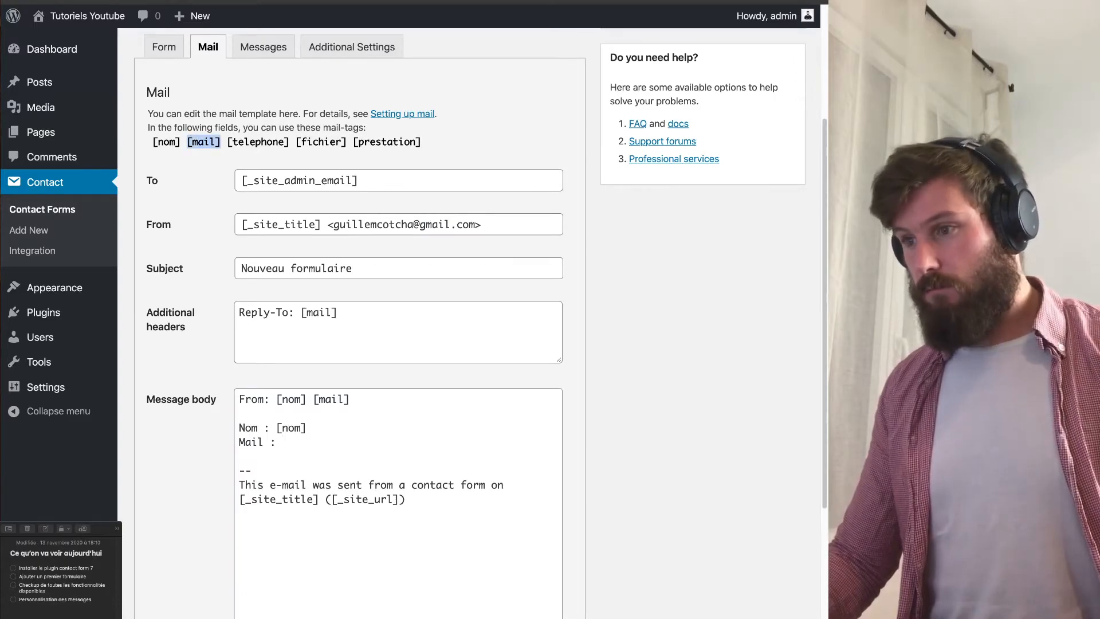
click(282, 443)
key(super+v)
key(Return)
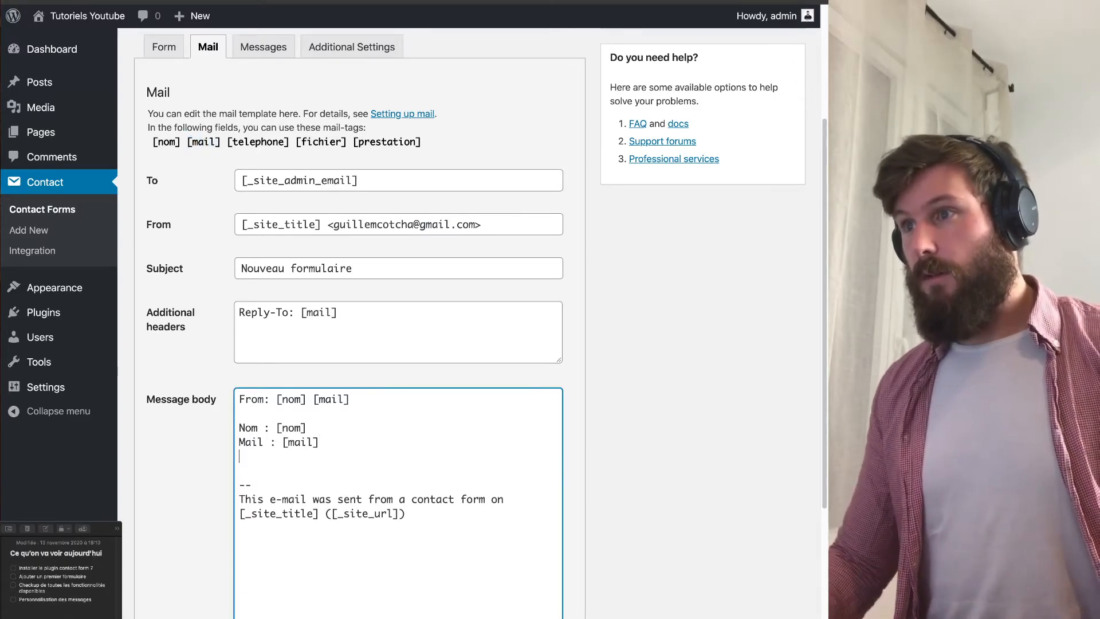
Add 'Téléphone' and 'Prestation :' lines with the [telephone] and [prestation] mail-tags.
text(Téléphone)
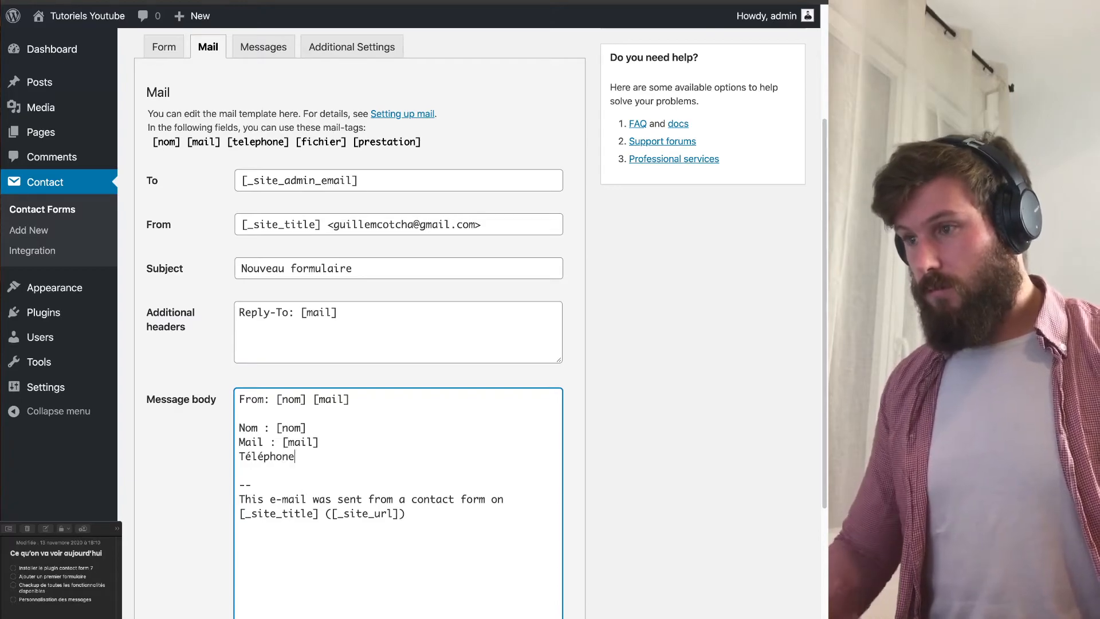
drag(290, 142, 227, 142)
key(super+c)
click(313, 457)
key(super+v)
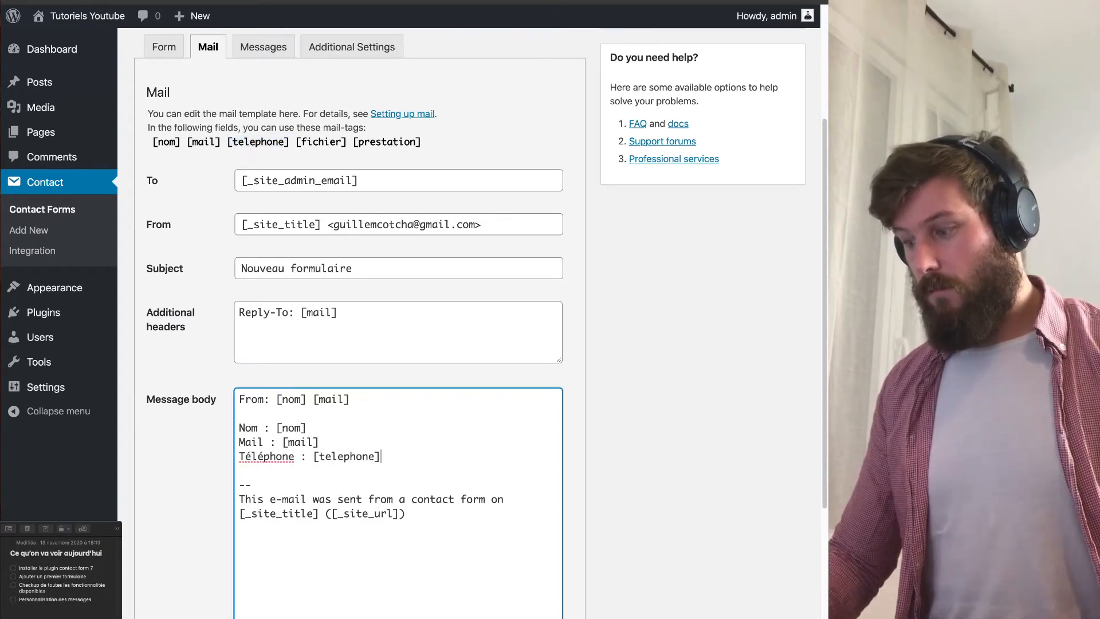
key(Return)
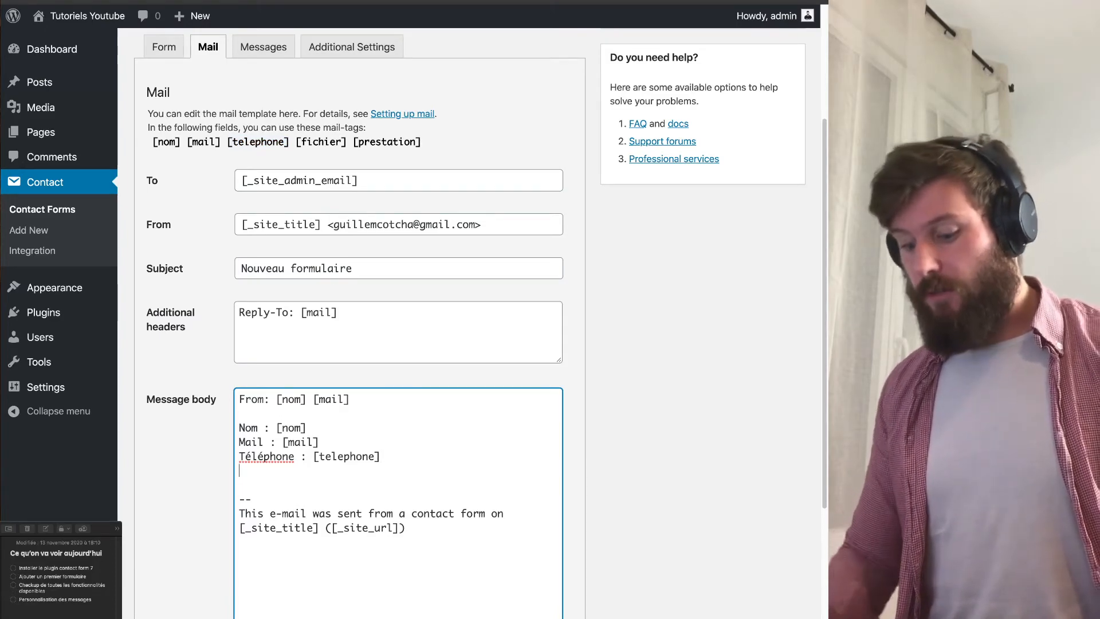
text(Fi)
key(BackSpace)
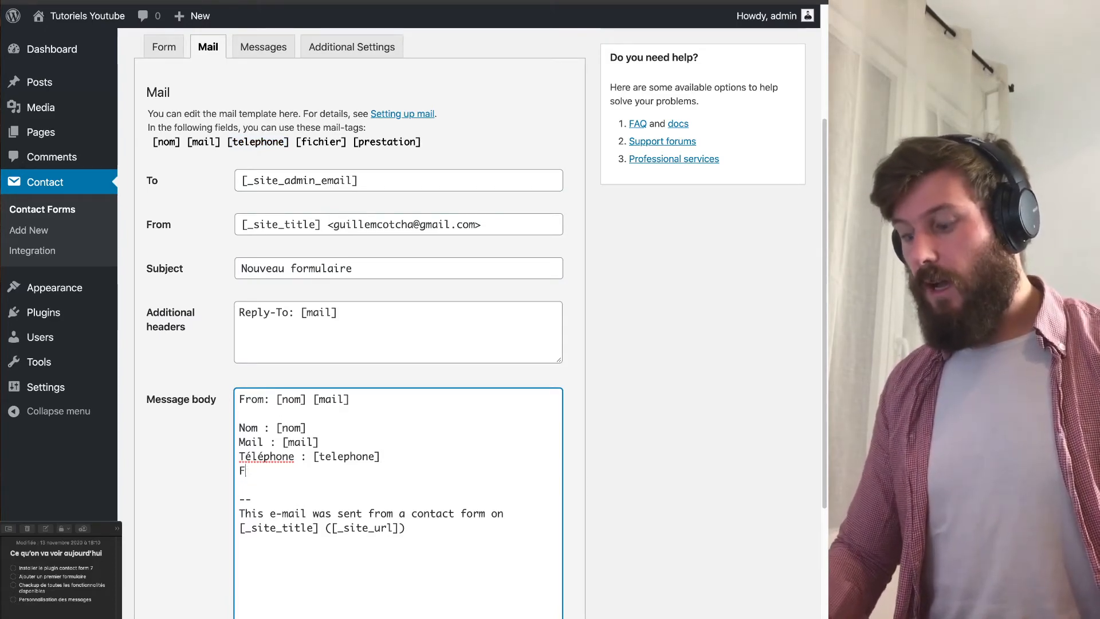
text(Prestation :)
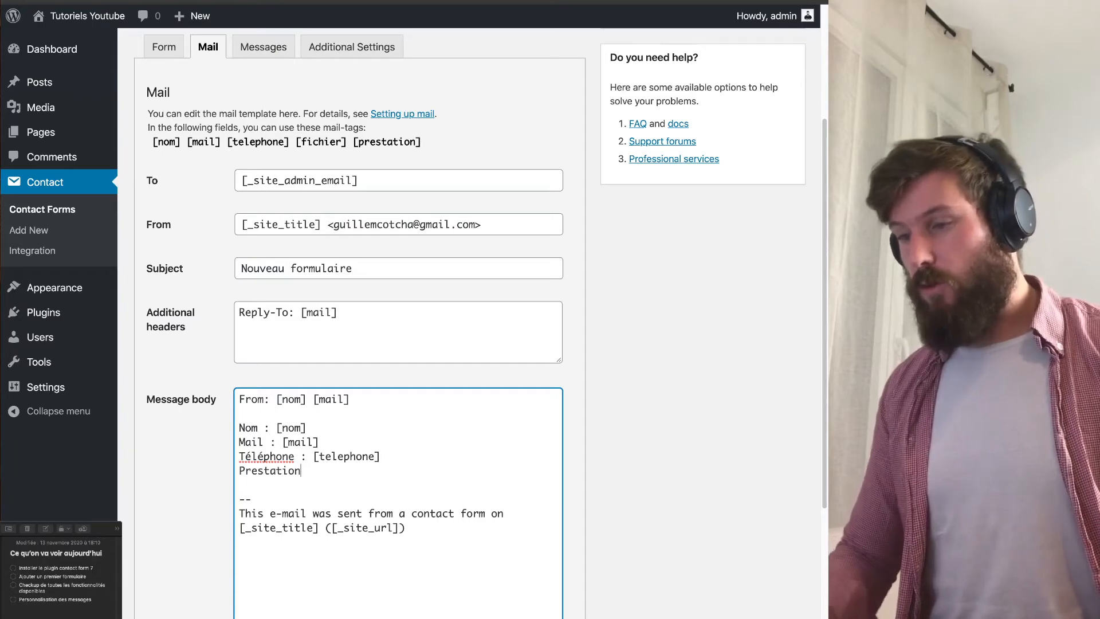
drag(422, 141, 353, 142)
key(super+c)
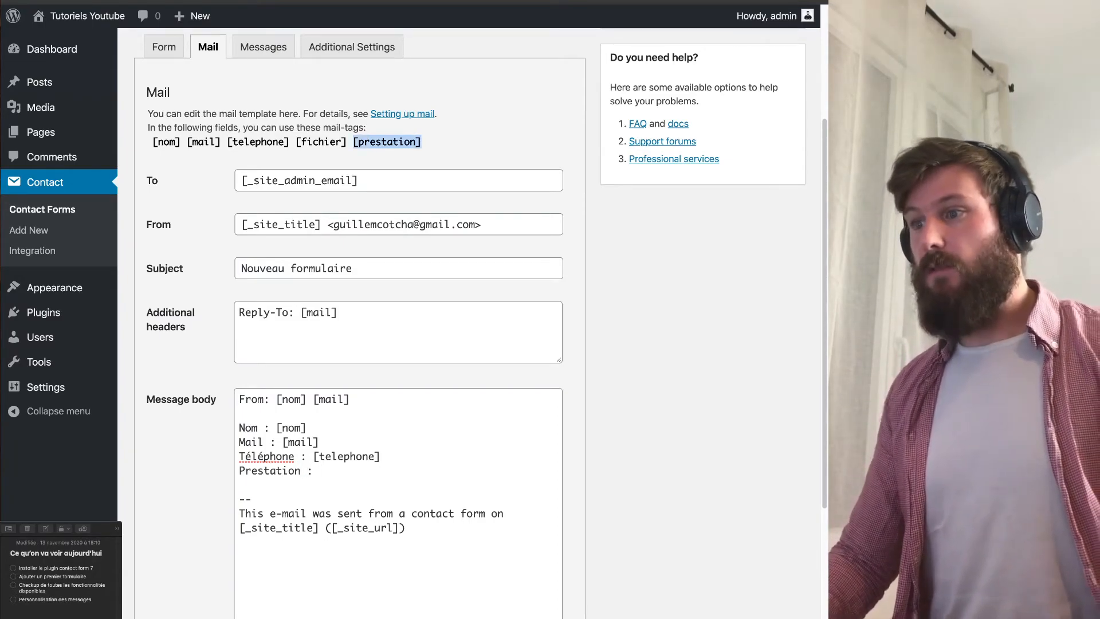
click(320, 471)
key(super+v)
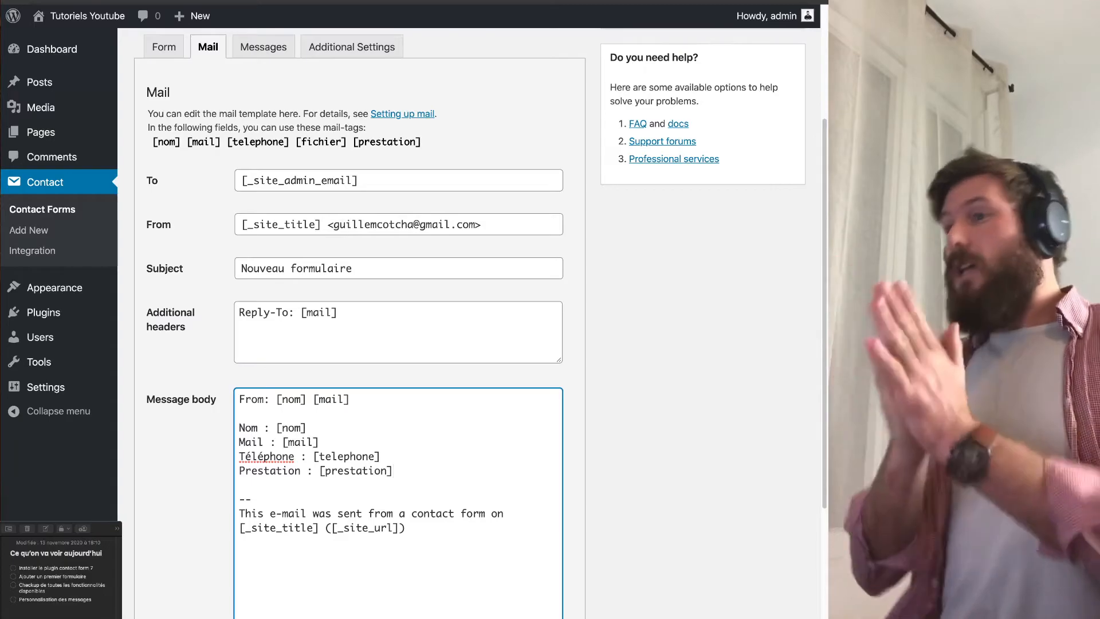
Set the [fichier] upload as the mail's file attachment.
drag(348, 142, 296, 142)
key(super+c)
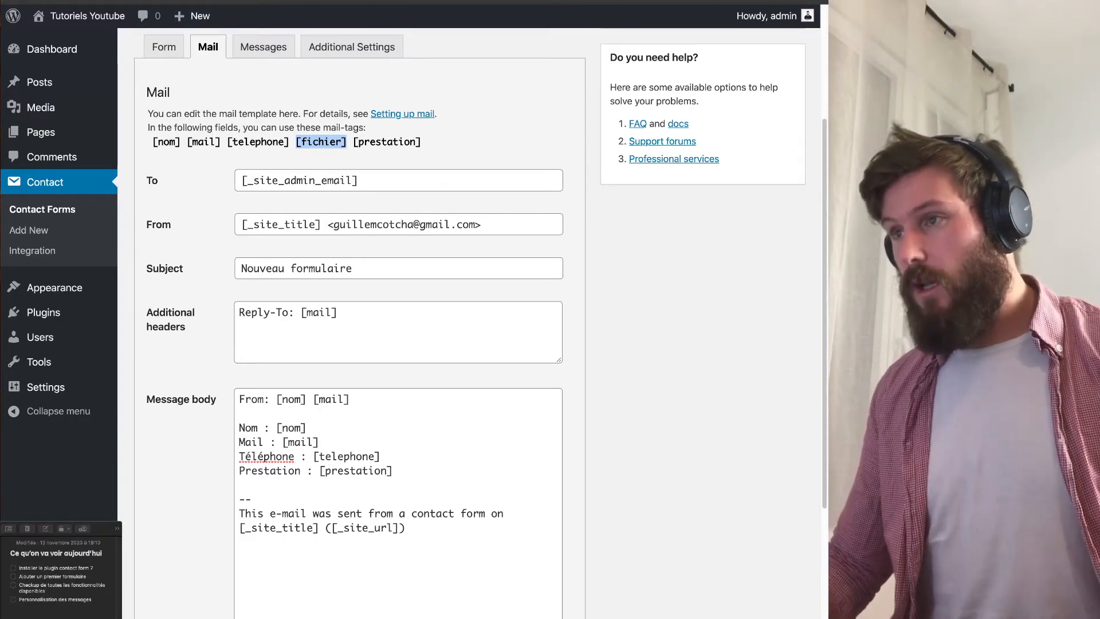
scroll(399, 321, down, 4)
click(398, 536)
key(super+v)
drag(636, 533, 636, 610)
scroll(398, 321, up, 4)
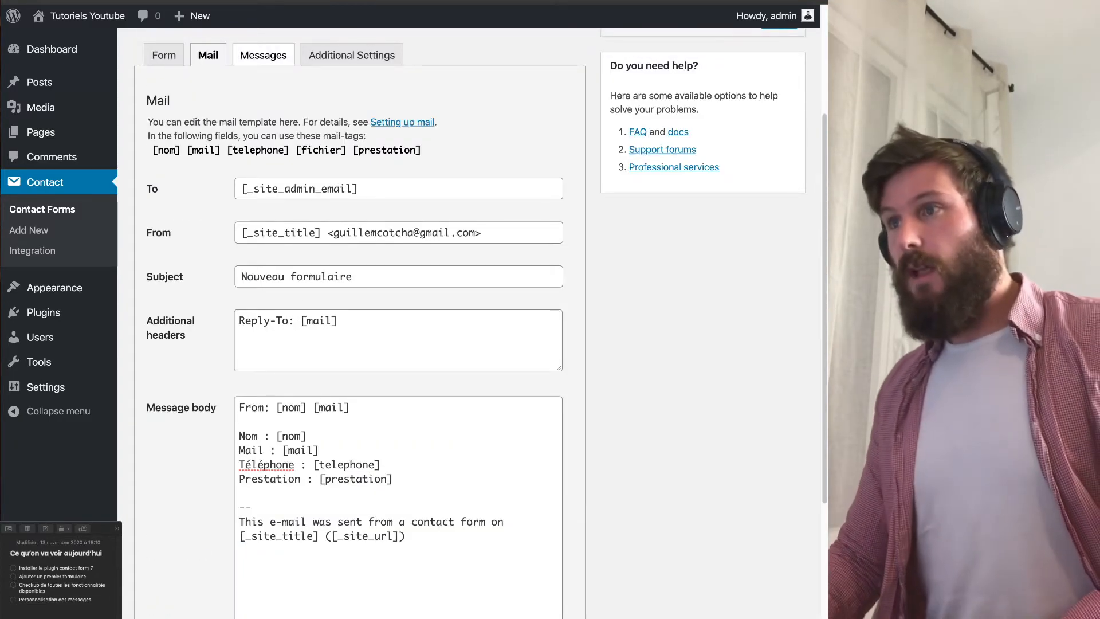
Review the form's Messages tab, including the success and send-failure messages.
click(264, 56)
key(Tab)
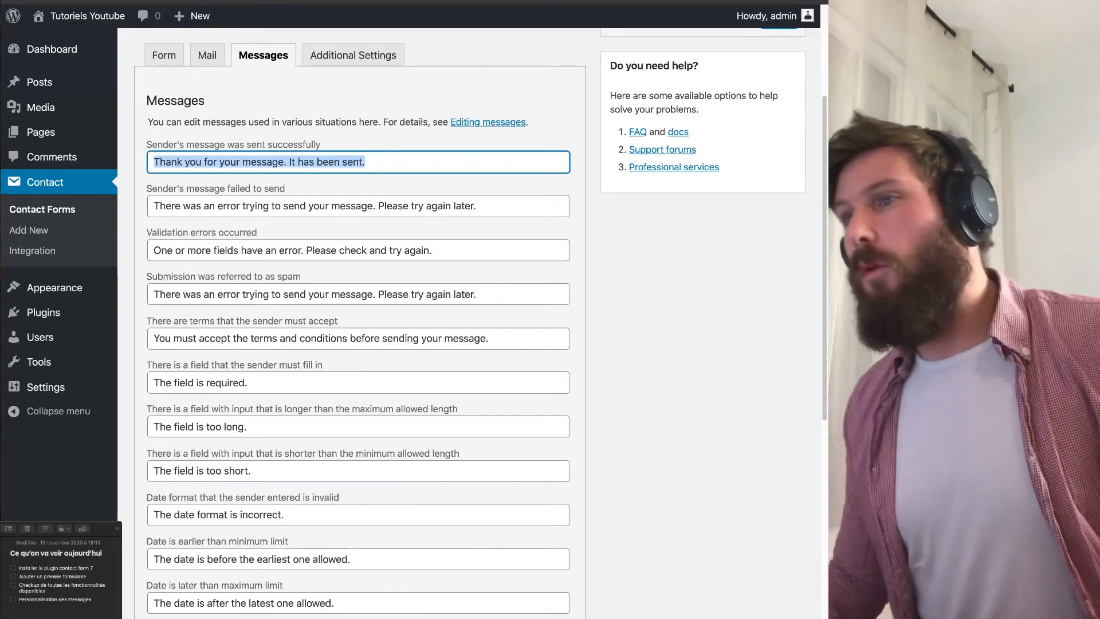
click(341, 206)
Check the empty Additional Settings, save Formulaire 2 and select its shortcode.
click(353, 55)
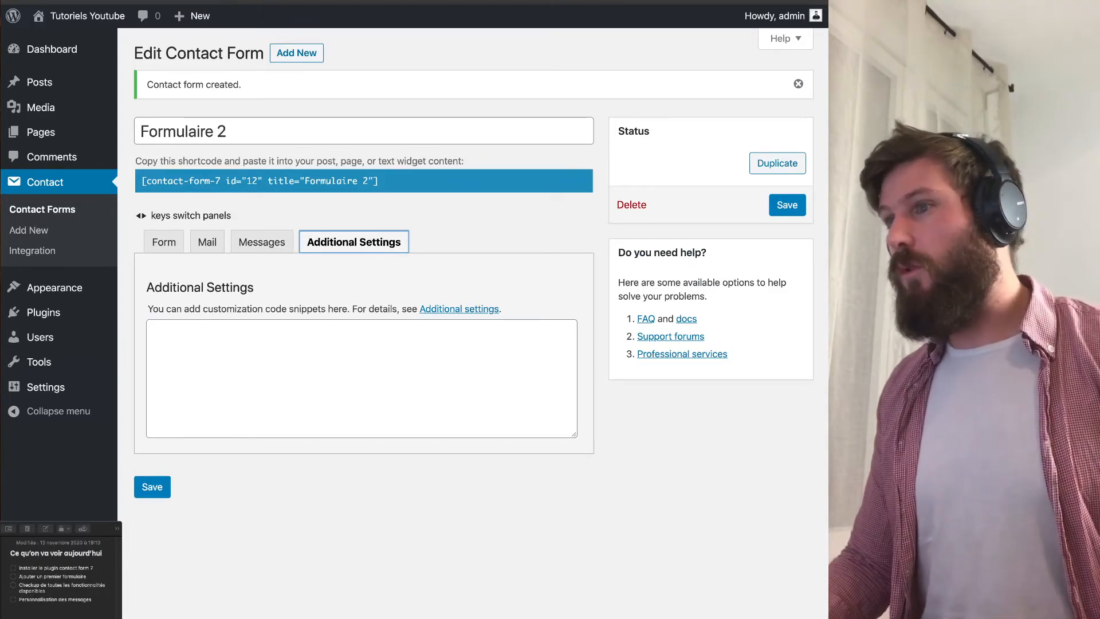
click(164, 243)
click(354, 243)
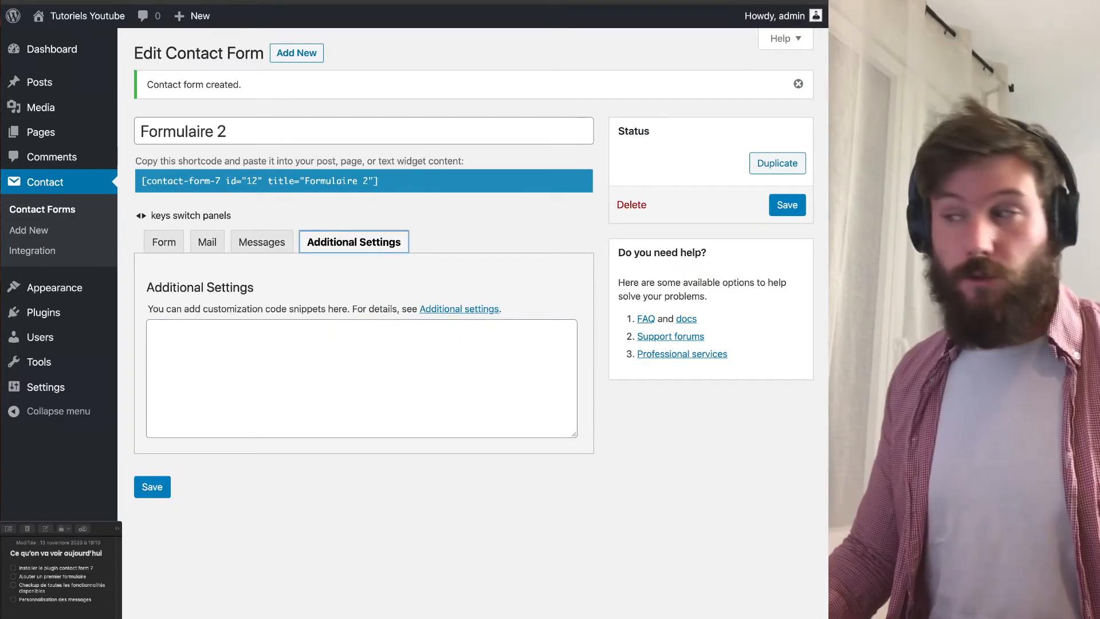
click(788, 205)
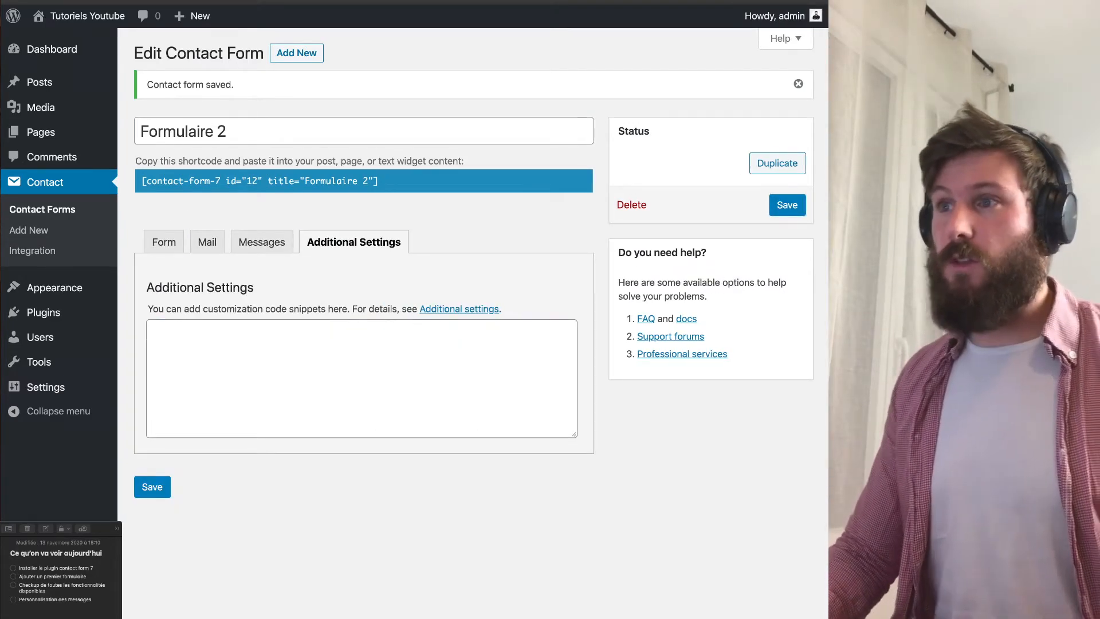
click(321, 182)
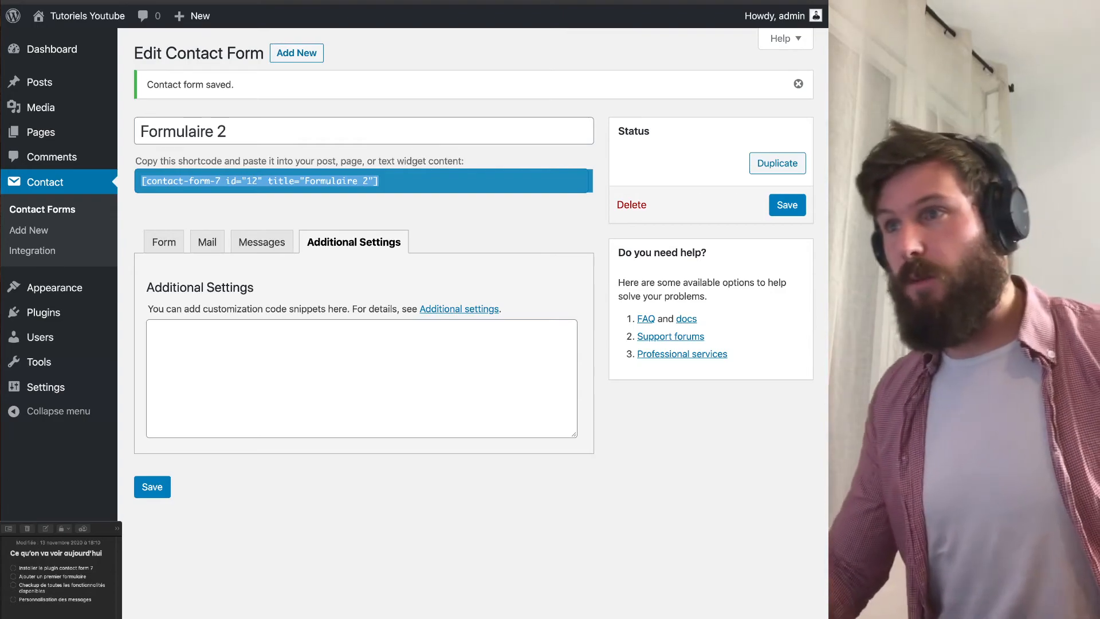
Start a new page titled 'Formulaire'.
mouse_move(42, 132)
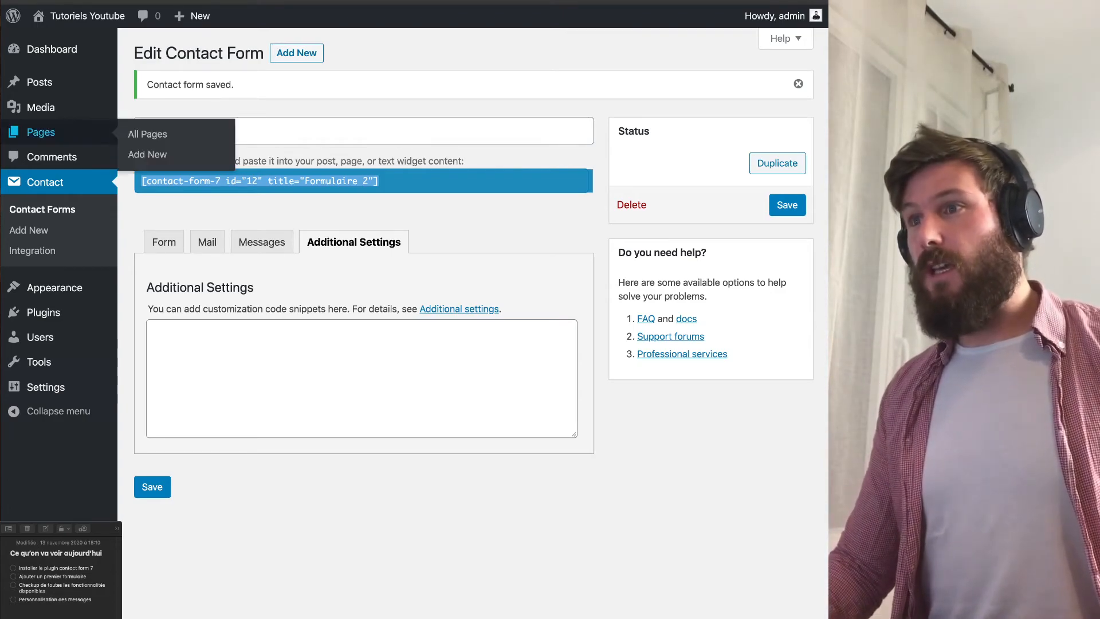
click(147, 155)
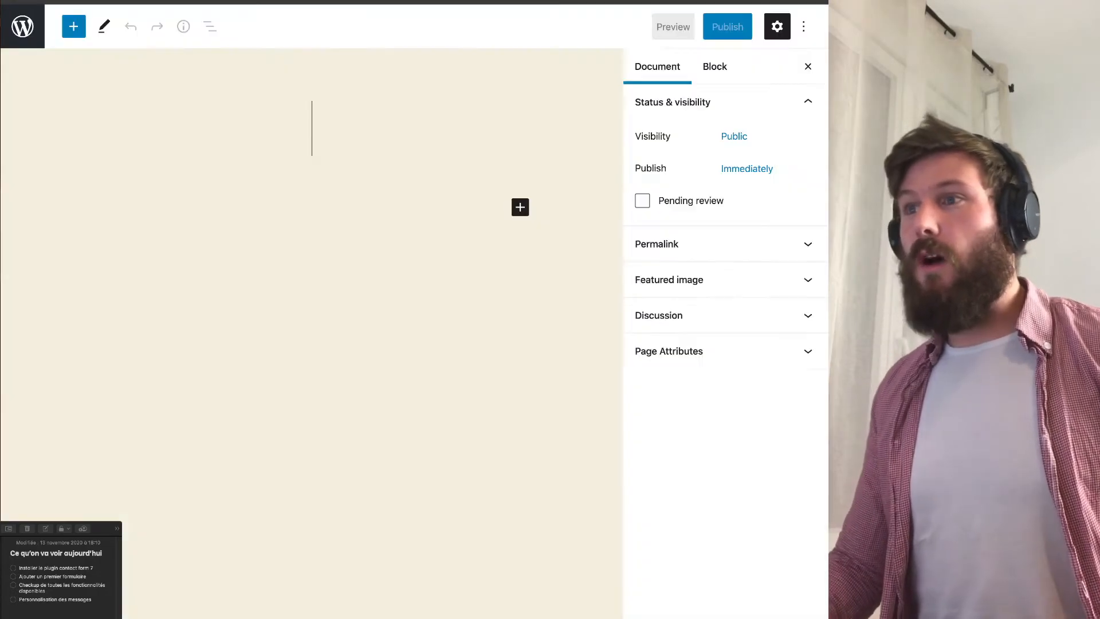
text(Formulaire)
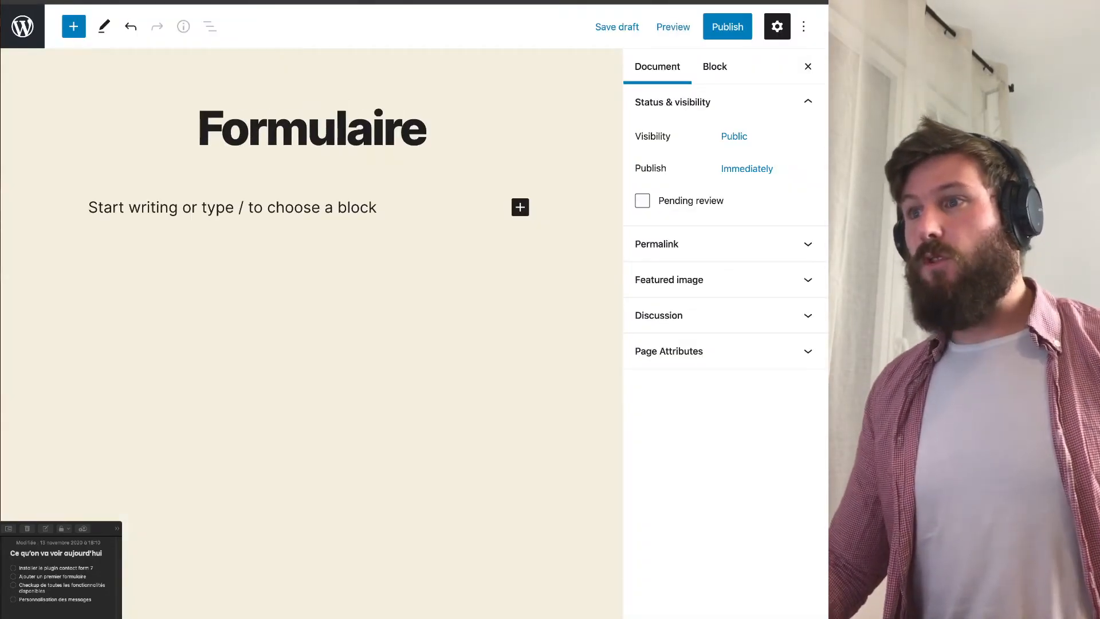
key(Return)
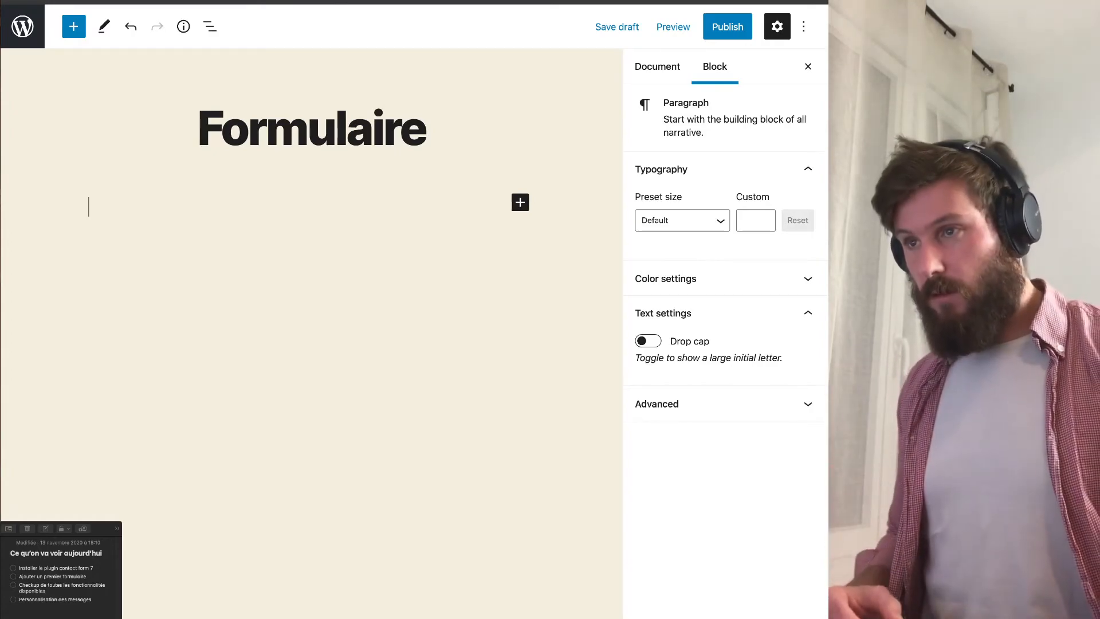
Embed Formulaire 2 through a Contact Form 7 block and pick the preview option.
key(super+v)
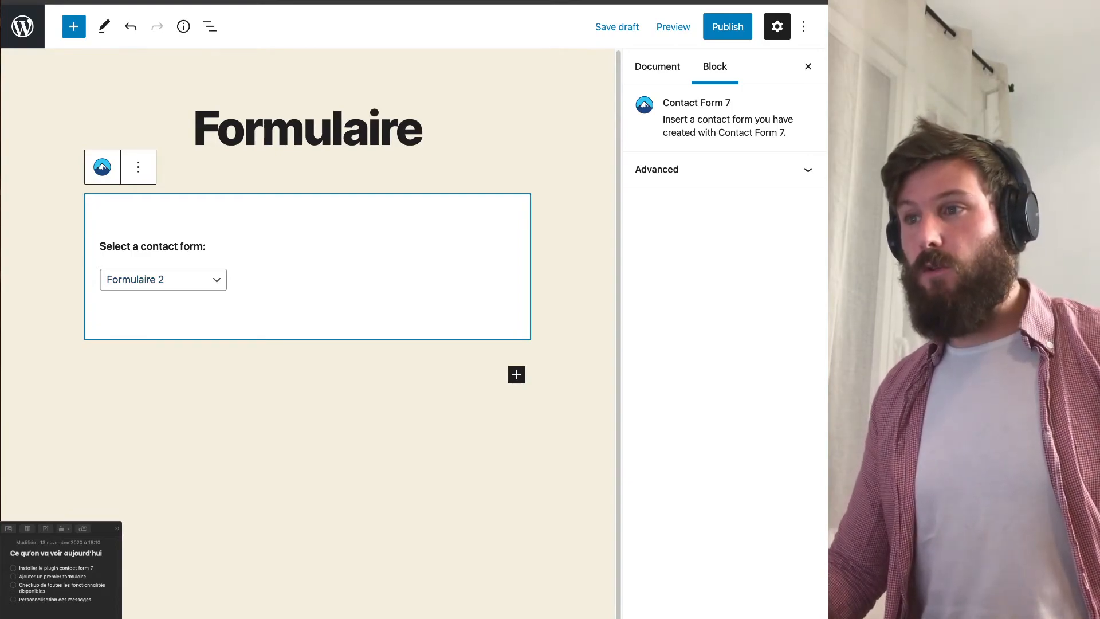
click(163, 279)
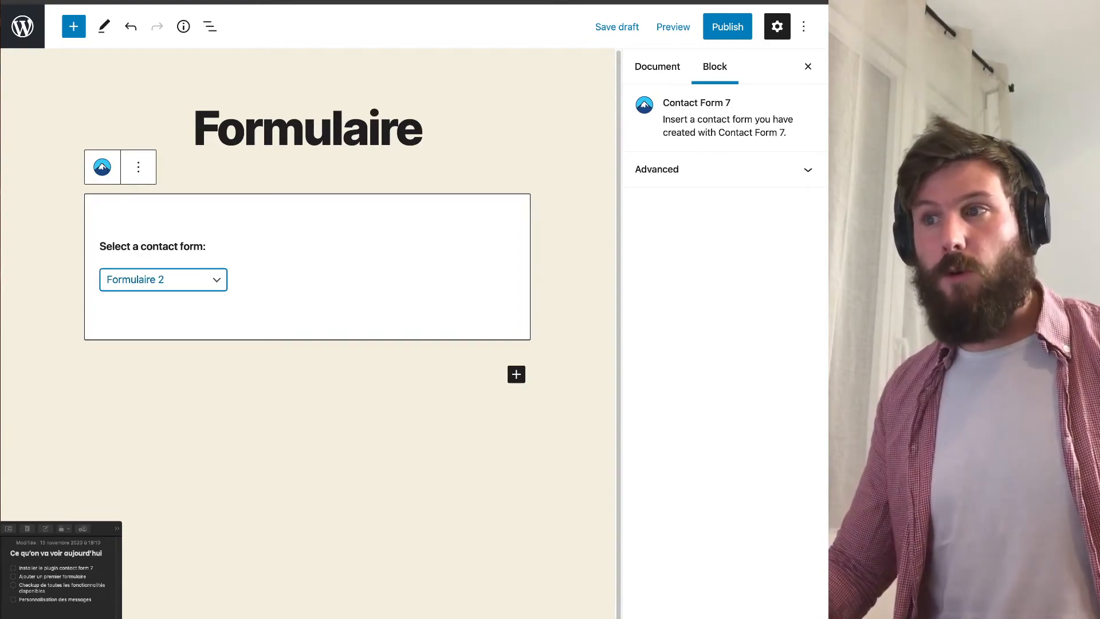
click(160, 296)
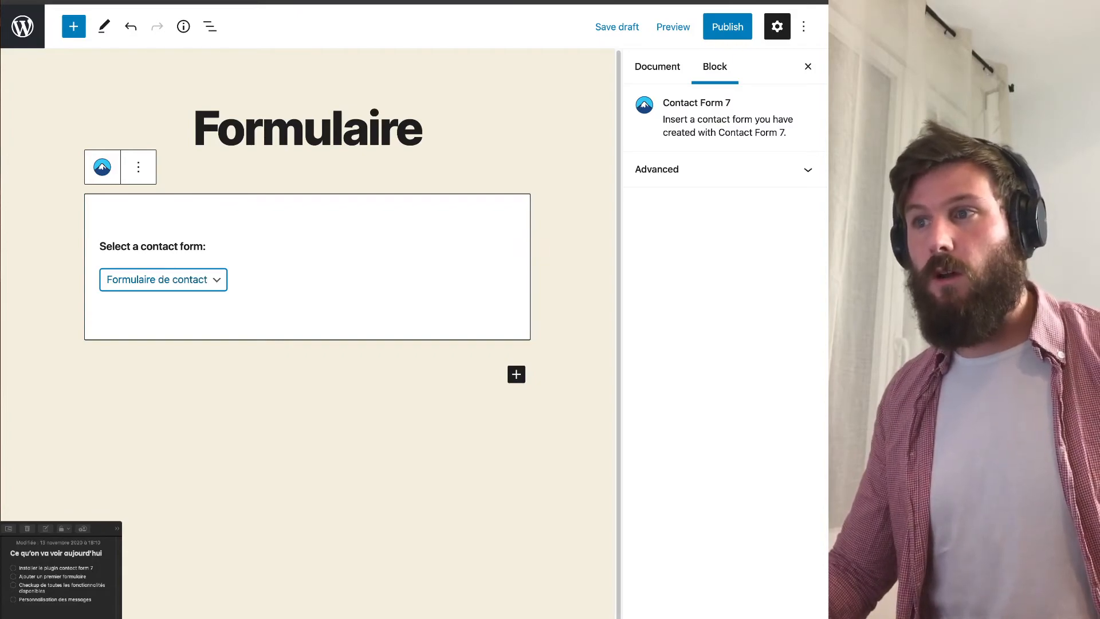
click(161, 297)
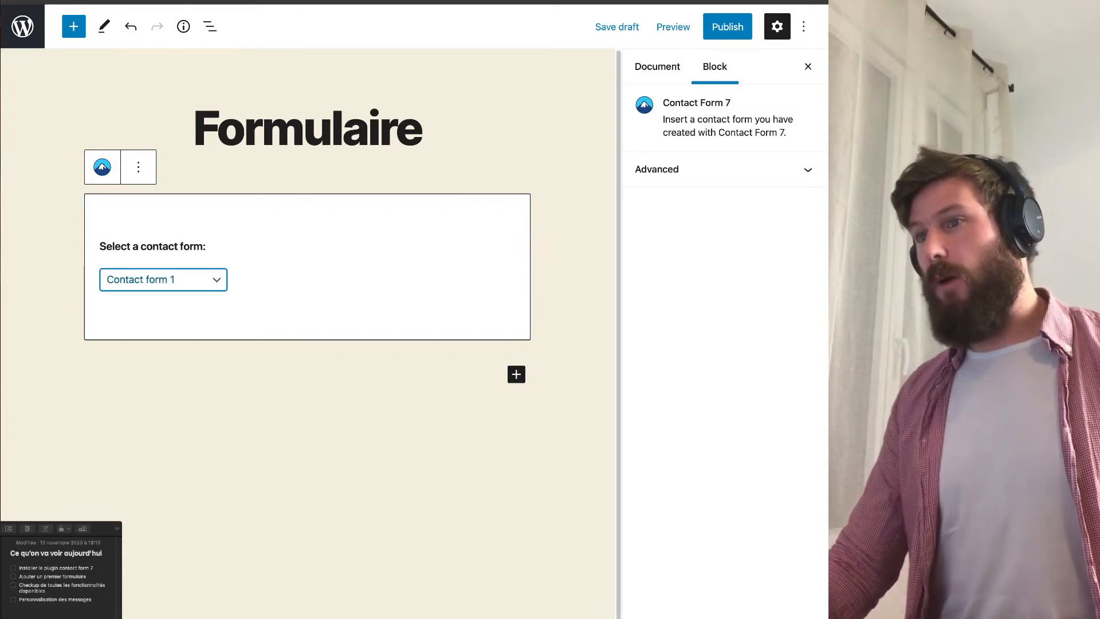
click(161, 252)
click(673, 27)
key(Down)
key(Down)
key(Down)
Preview the page in a new tab and submit the empty form to trigger required-field errors.
key(Return)
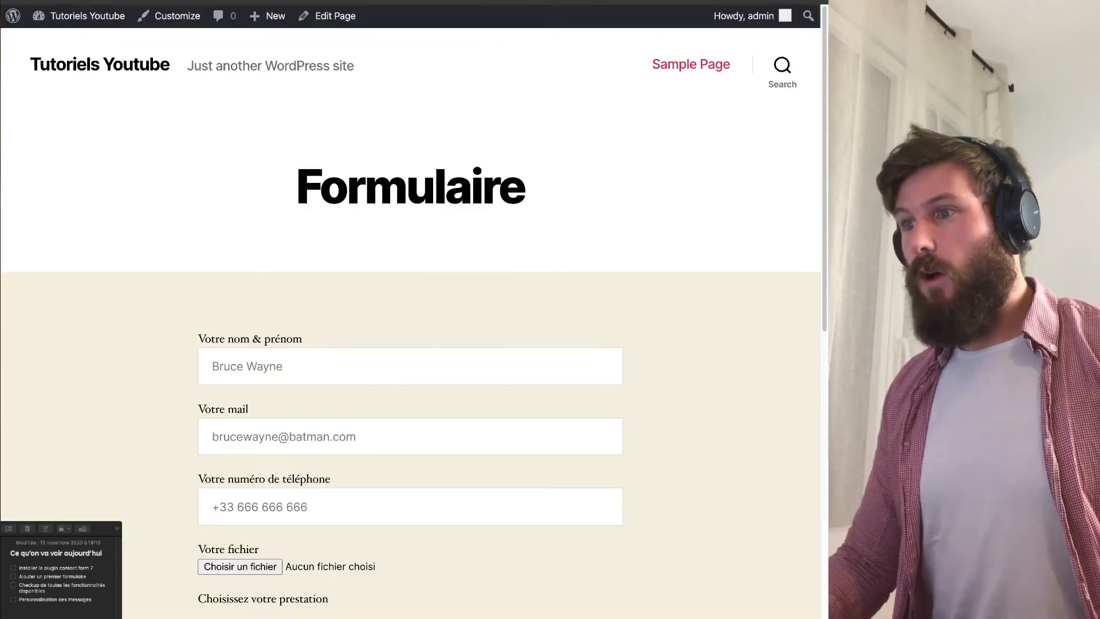
scroll(410, 321, down, 3)
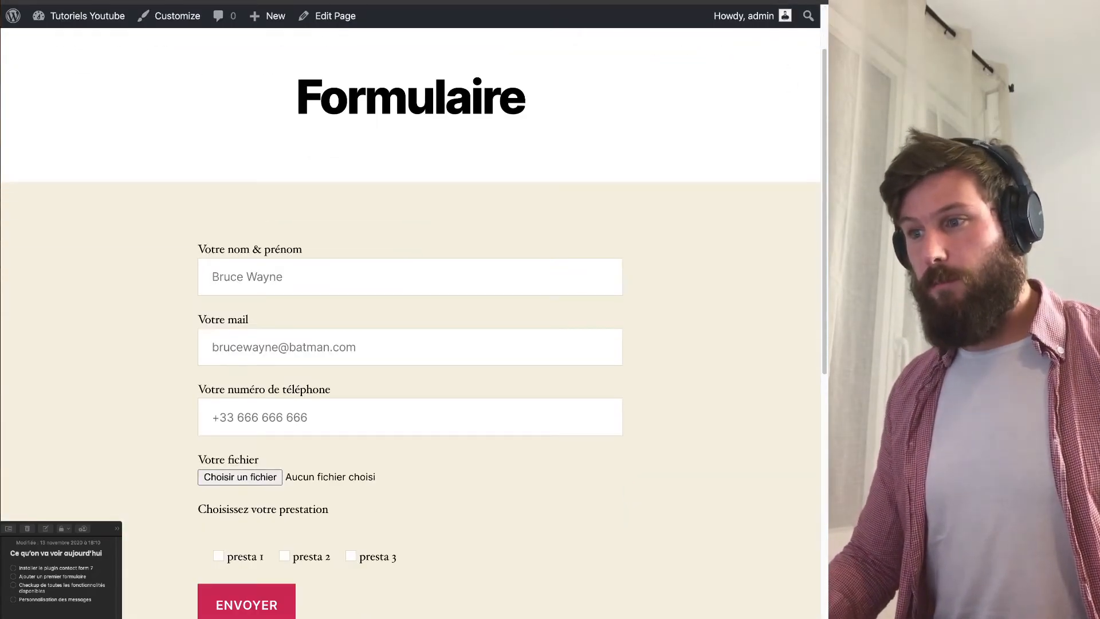
click(246, 606)
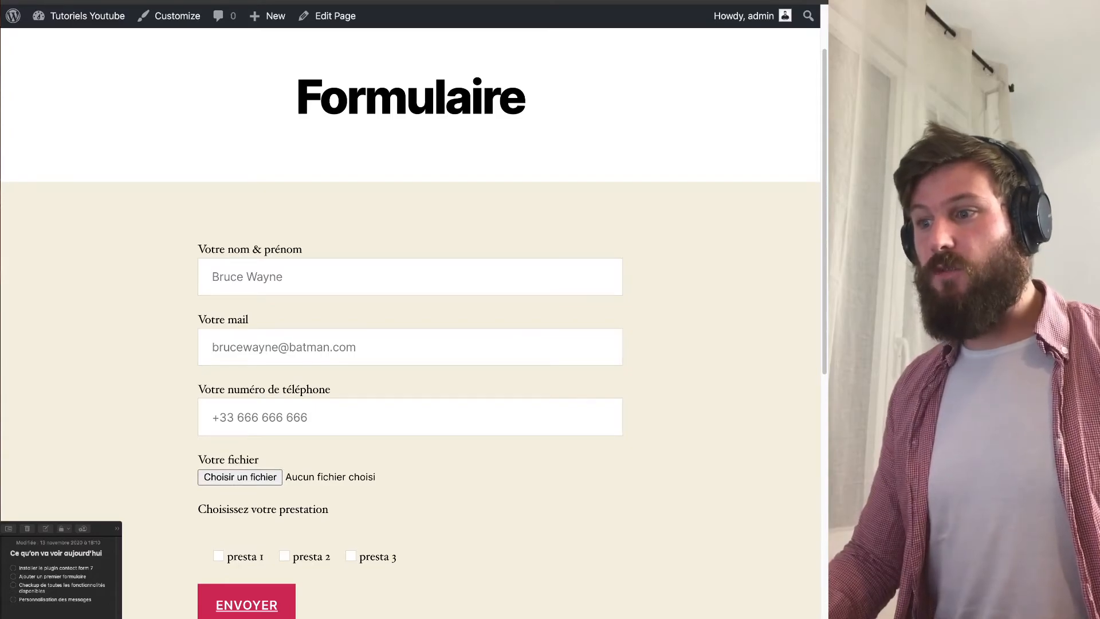
scroll(246, 601, down, 3)
drag(222, 594, 256, 615)
Check the flagged name and mail fields, then close the preview and return to the admin.
click(344, 163)
click(343, 250)
click(344, 163)
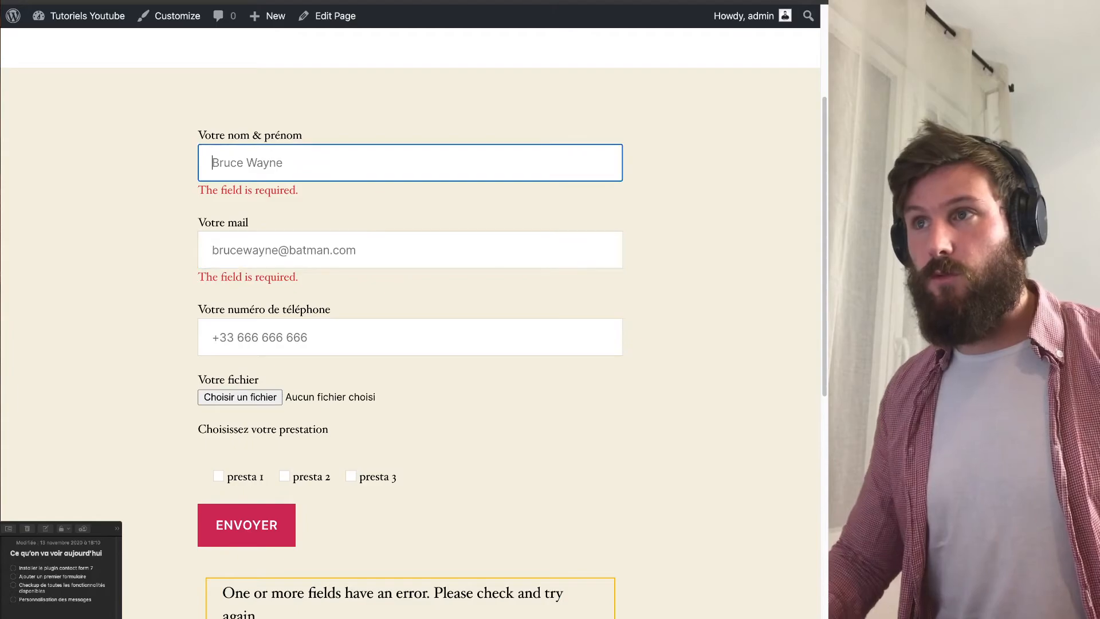
key(super+w)
click(22, 26)
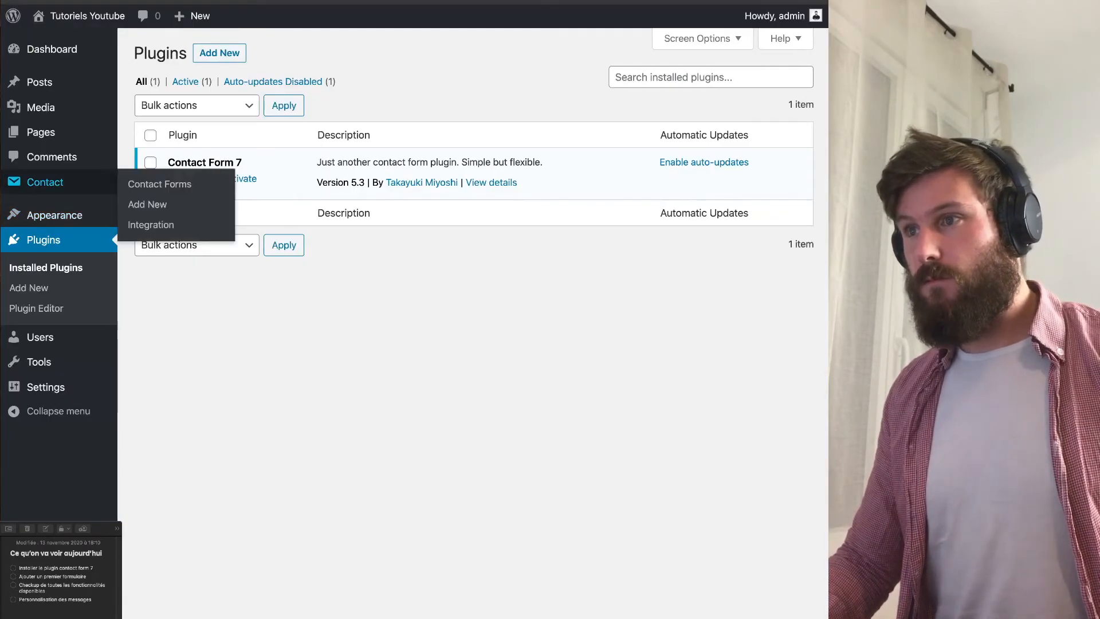
Open Formulaire 2 from the Contact Forms list and inspect its name, mail and phone field tags.
click(45, 182)
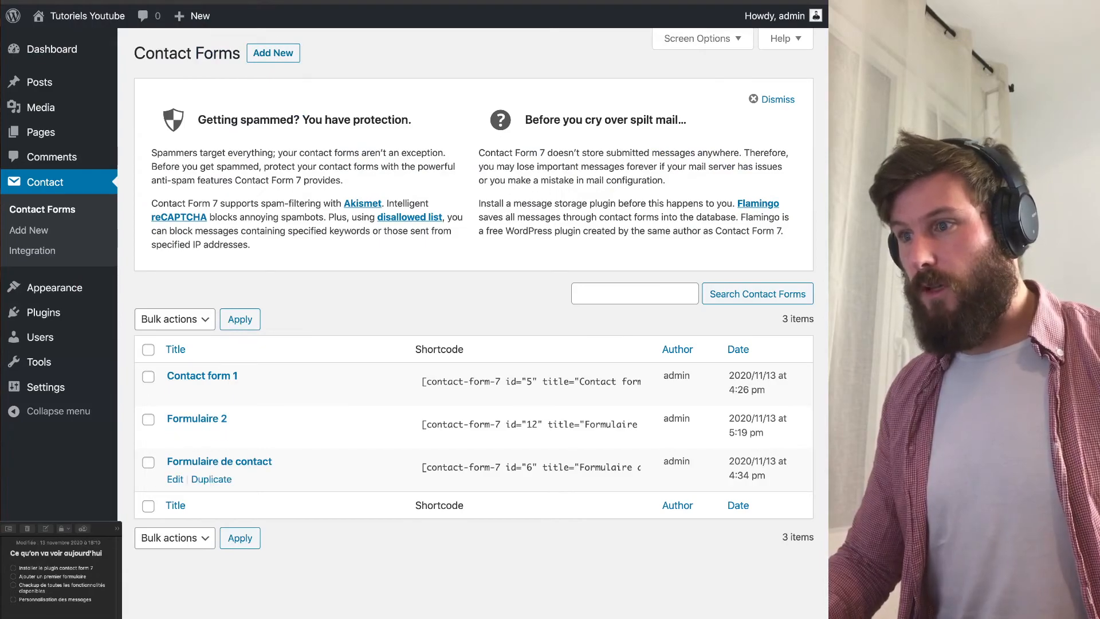
click(175, 436)
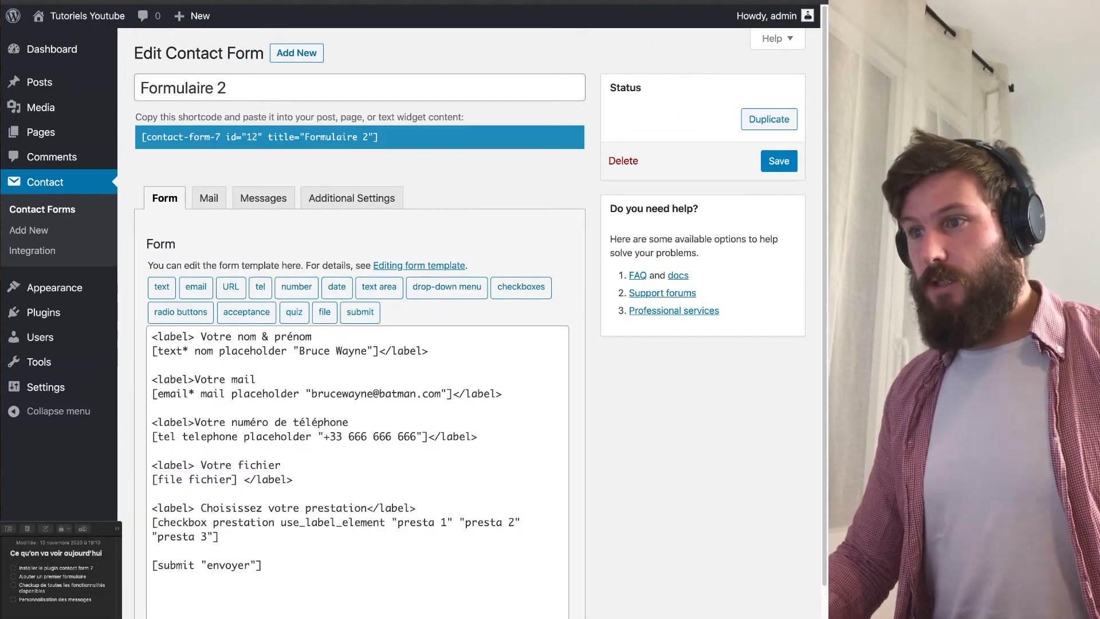
double_click(191, 394)
double_click(185, 351)
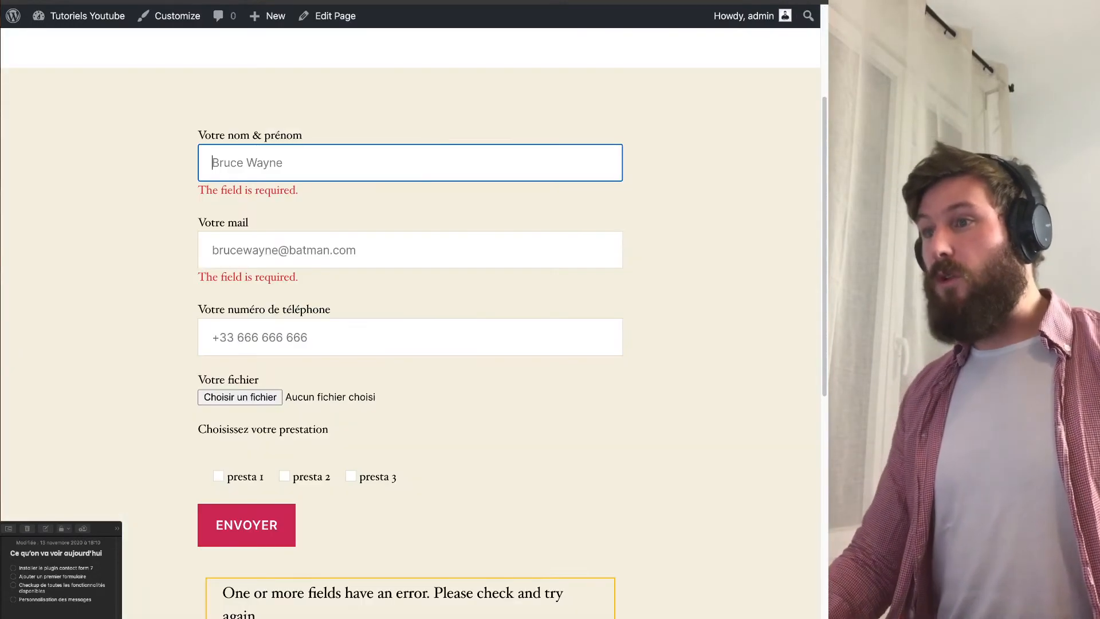
drag(198, 310, 330, 310)
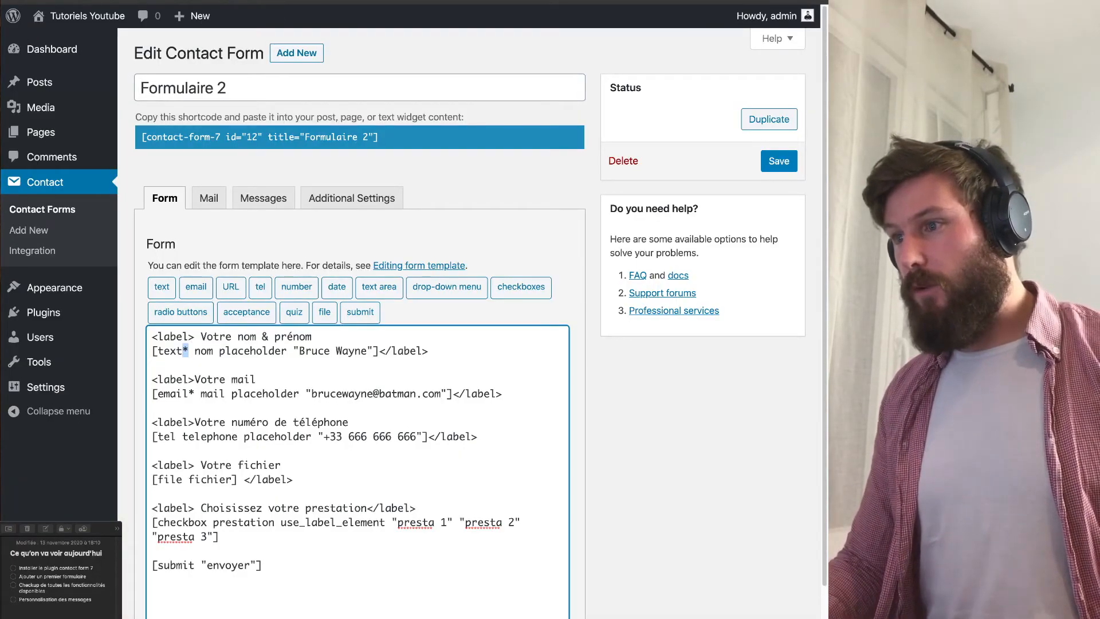
Change the mail placeholder's domain to 'gotham', save, and reload the front-end form.
drag(379, 393, 416, 393)
text(gotham)
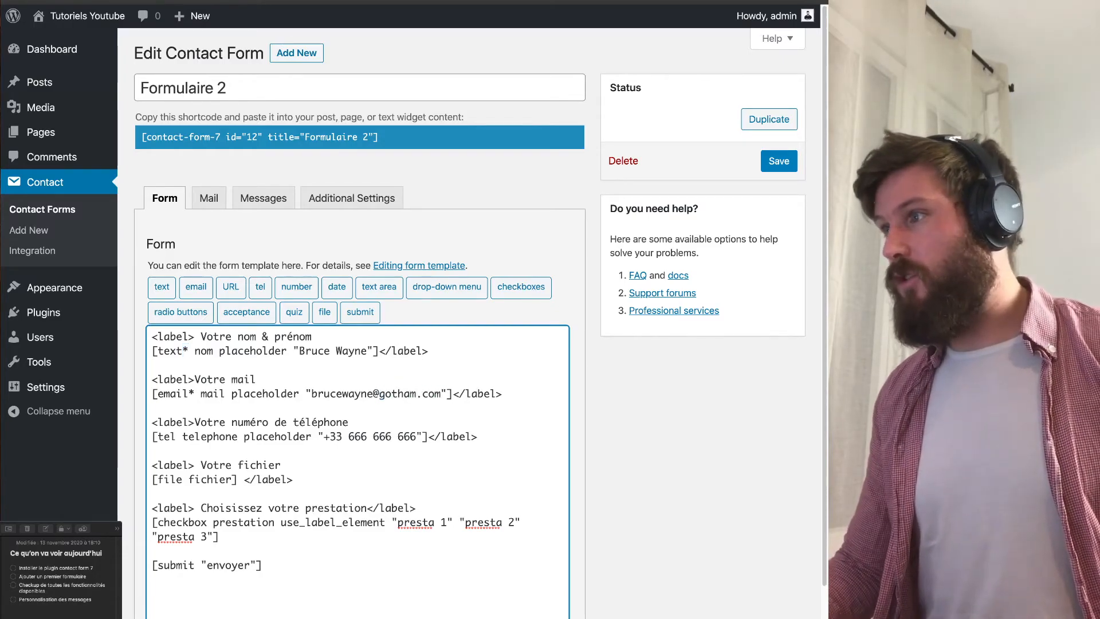
click(779, 161)
key(ctrl+Tab)
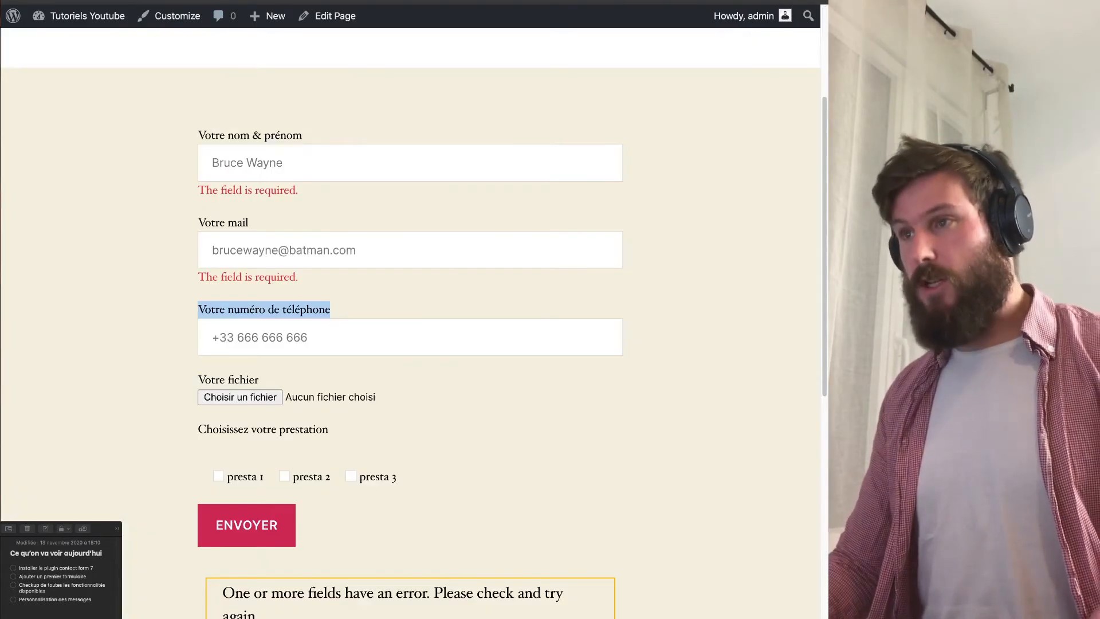
key(ctrl+r)
Inspect the reloaded form's mail, name and phone fields, then return to the Formulaire 2 editor.
click(410, 232)
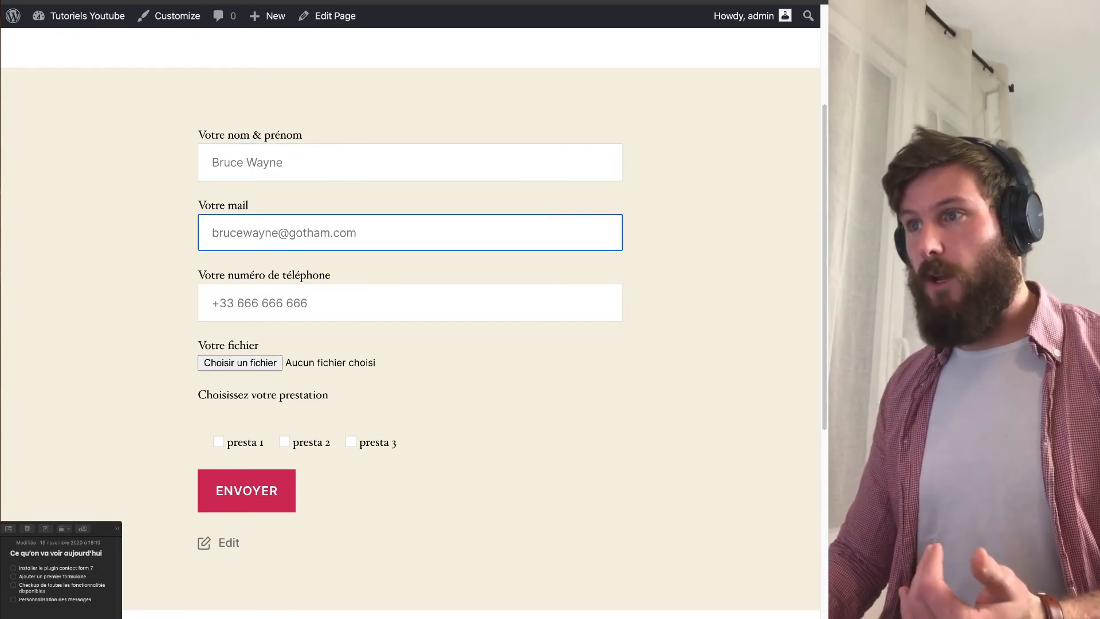
click(213, 163)
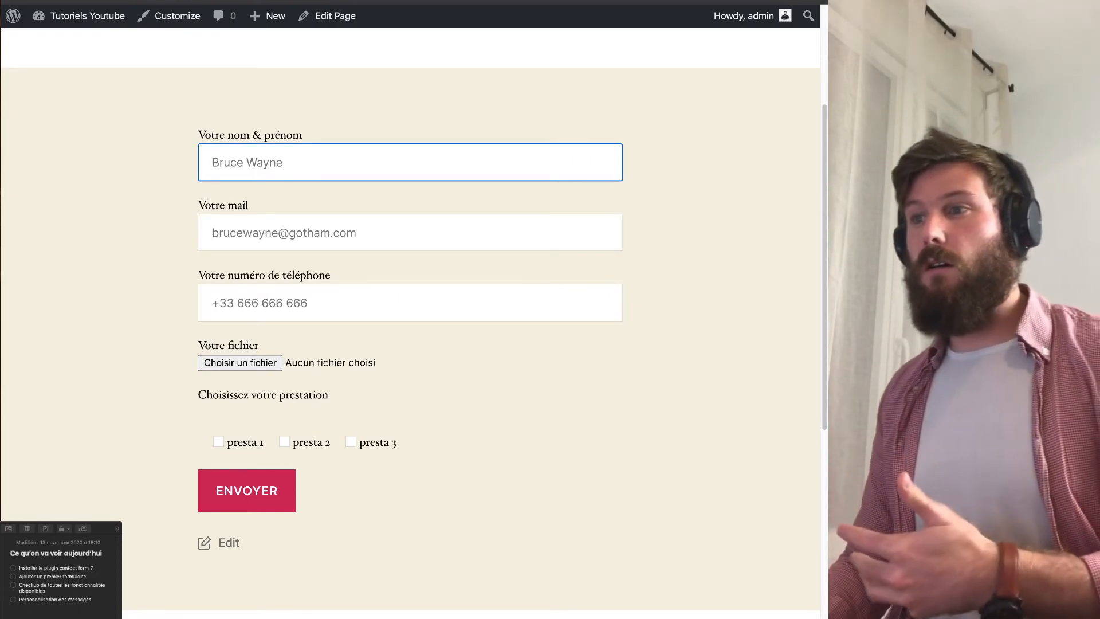
triple_click(344, 275)
click(344, 275)
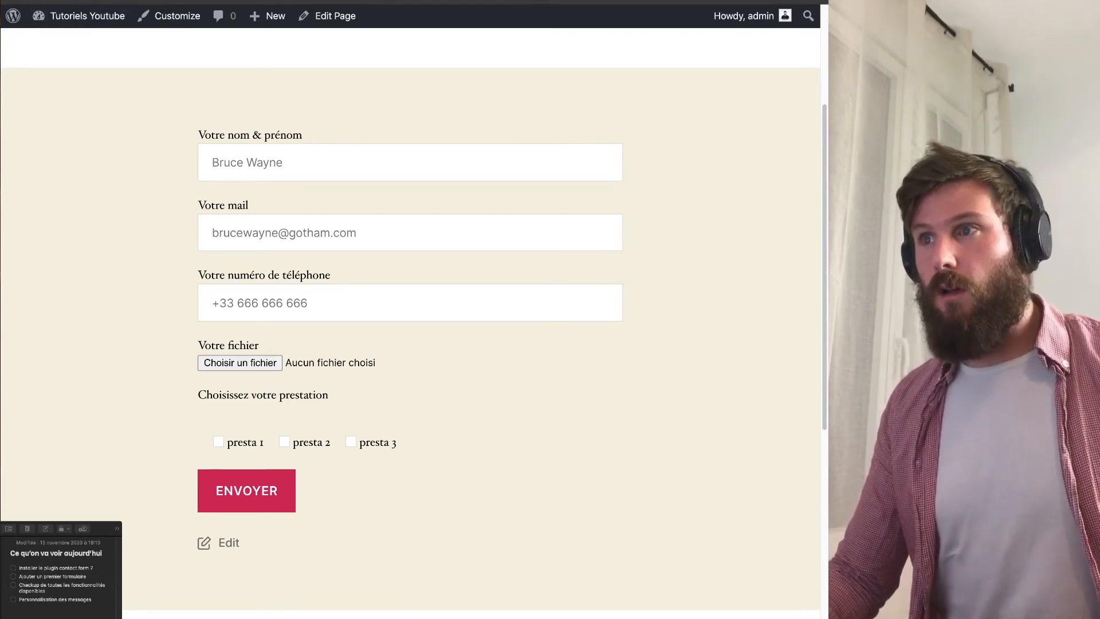
triple_click(250, 136)
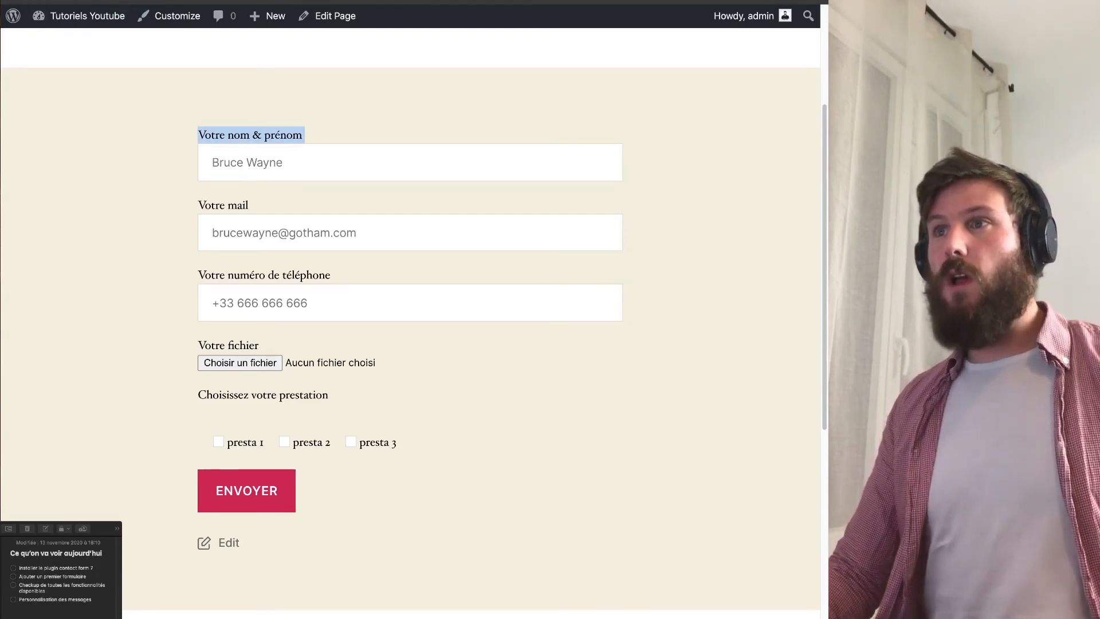
key(ctrl+Tab)
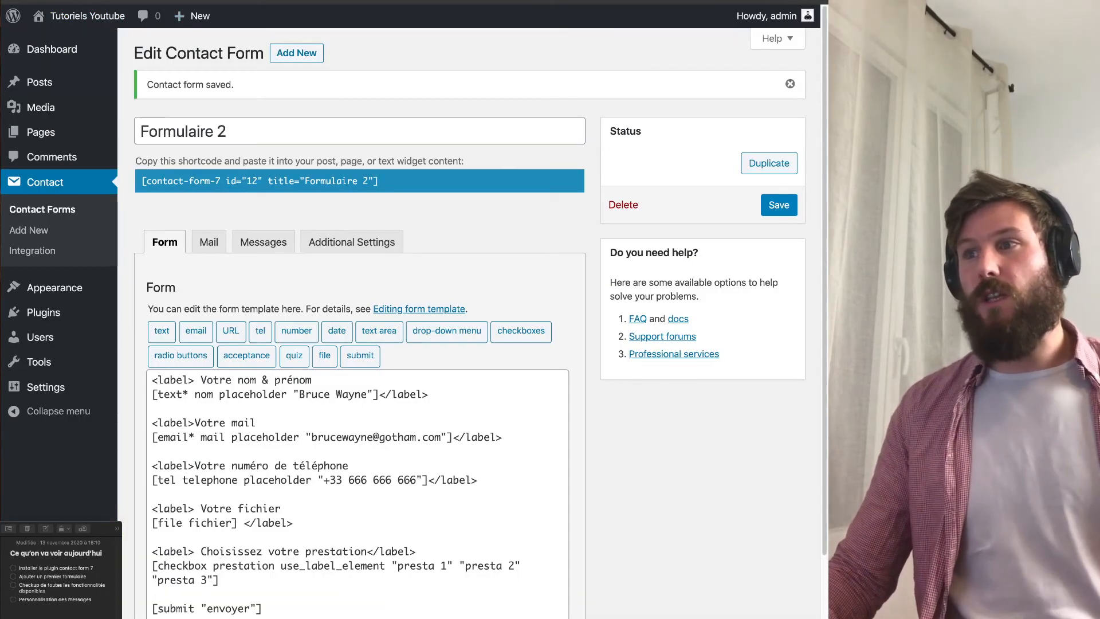
Open Formulaire 2's empty Additional Settings box and glance at the front-end tab.
click(352, 242)
click(362, 361)
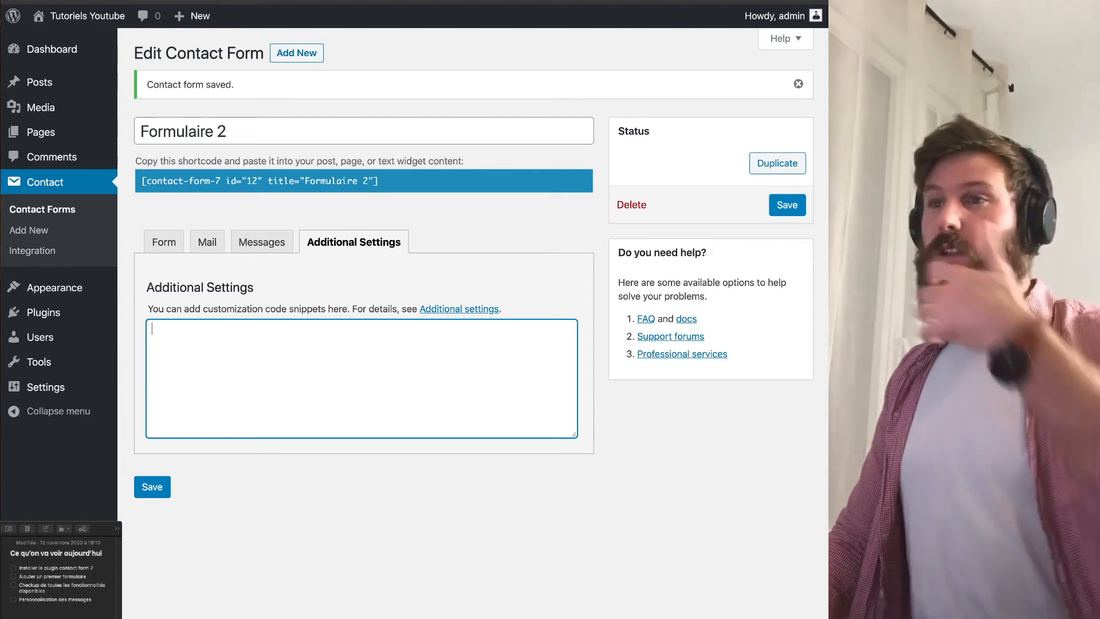
key(ctrl+Tab)
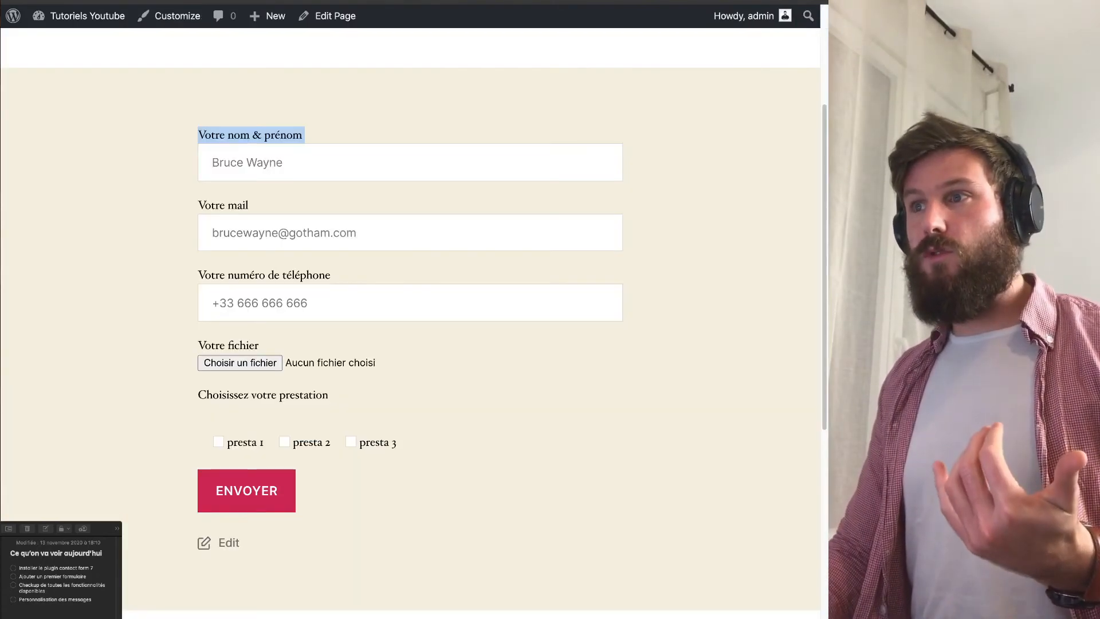
key(ctrl+shift+Tab)
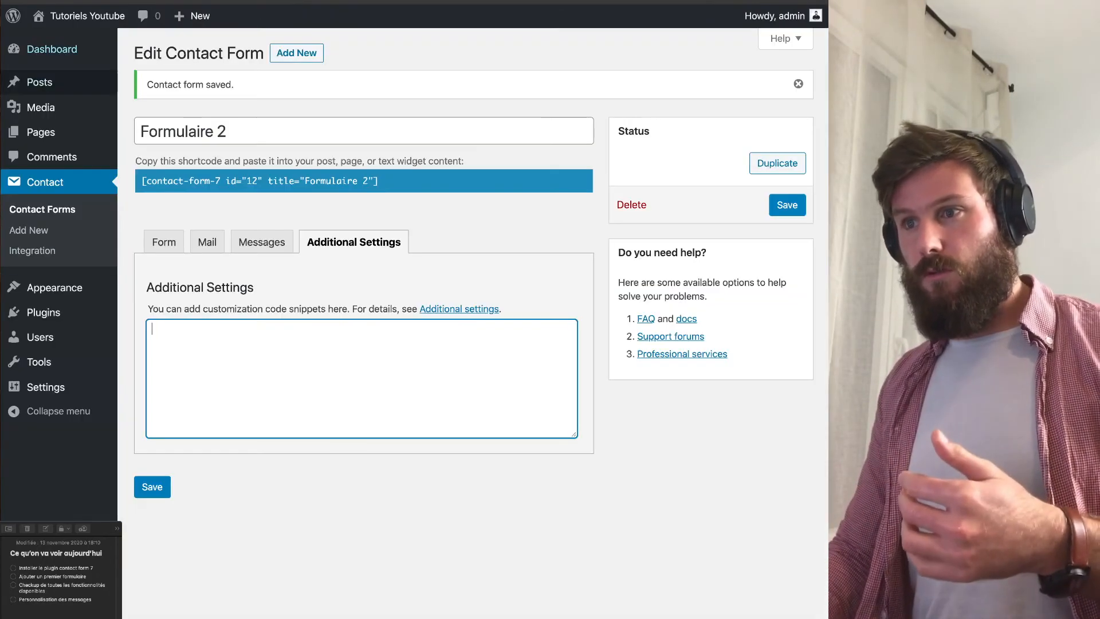
Visit the installed themes page, then click into the live form's name and mail fields.
mouse_move(54, 288)
click(145, 289)
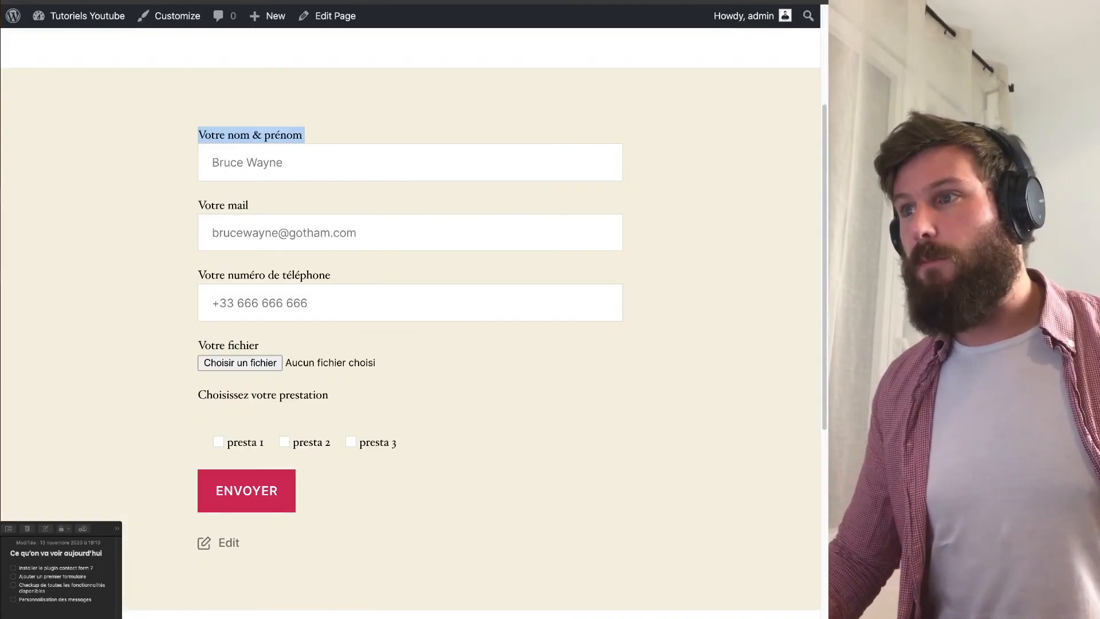
click(410, 162)
click(409, 233)
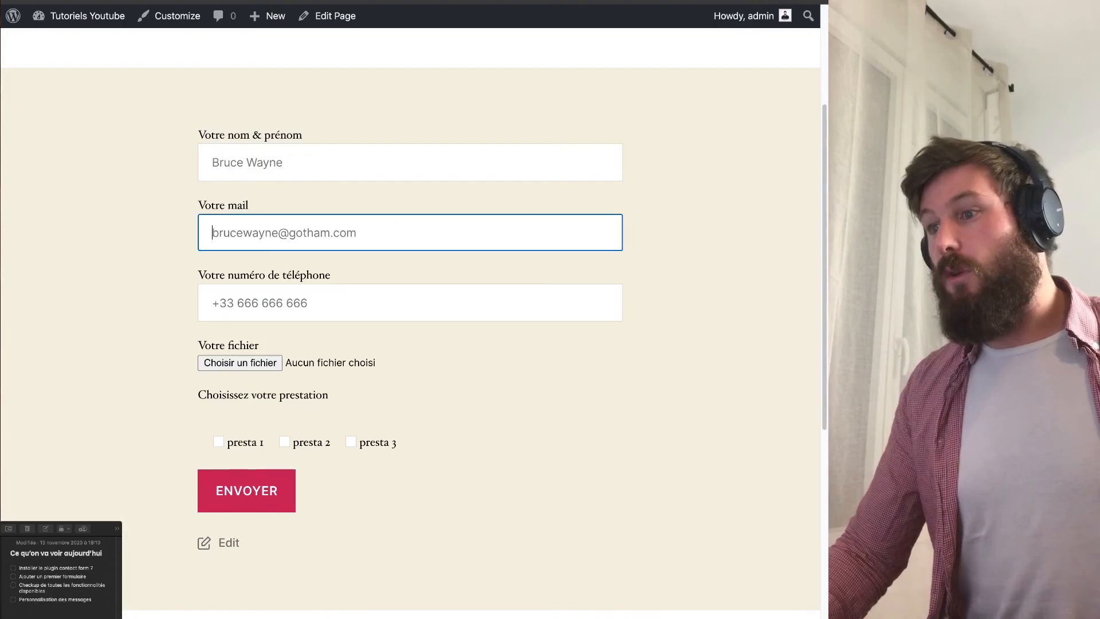